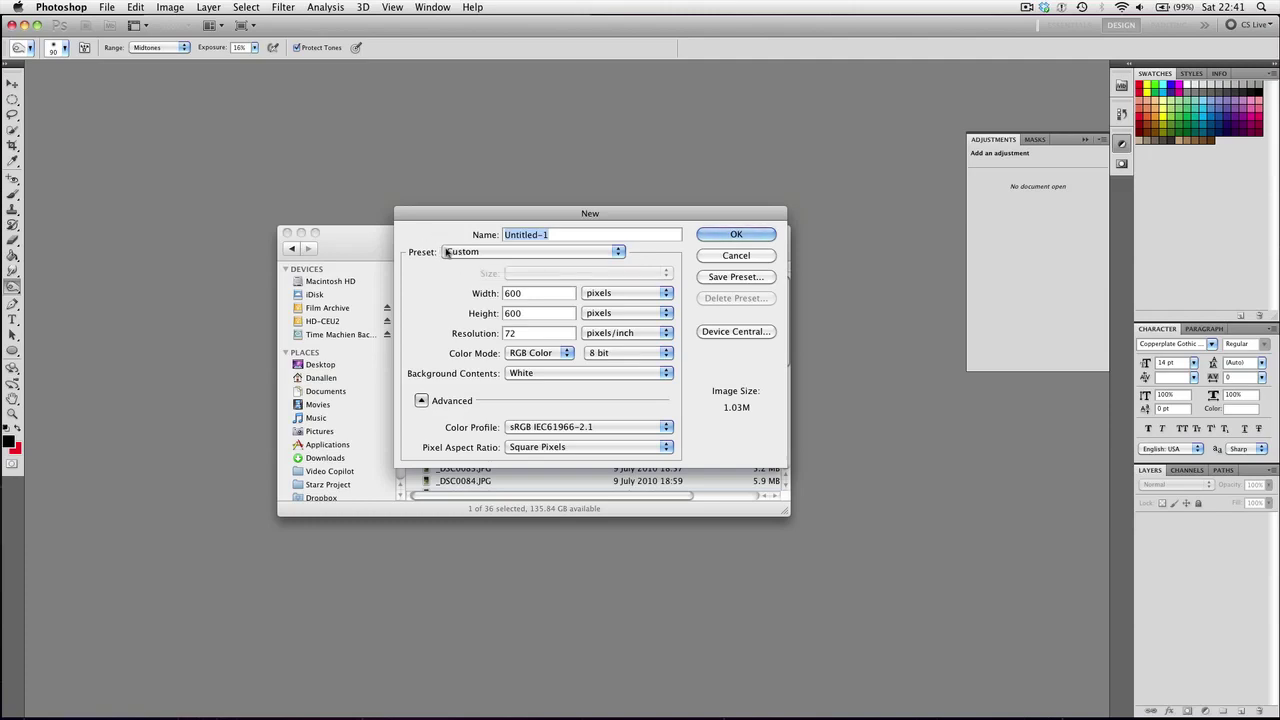
Set up an International Paper A4 document, 210×297 mm at 300 pixels/inch, named 'practice poster'
{"action": "left_click", "coordinate": [460, 252]}
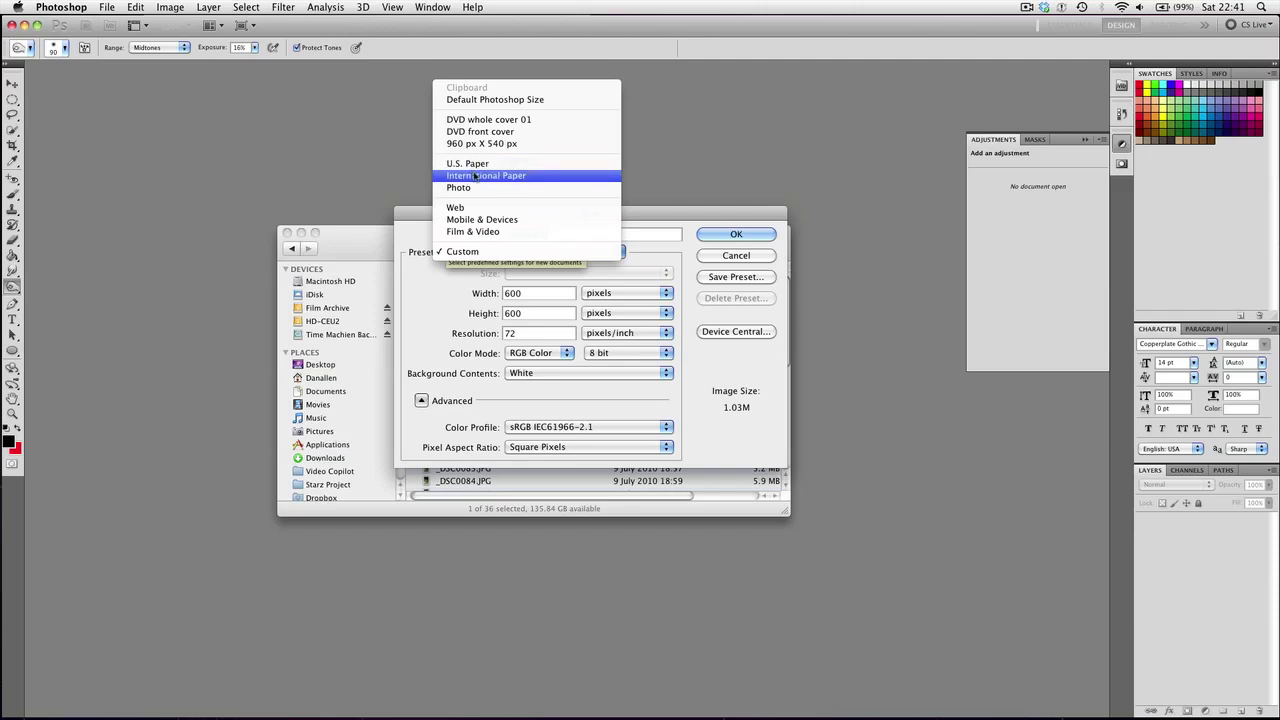
{"action": "left_click", "coordinate": [477, 177]}
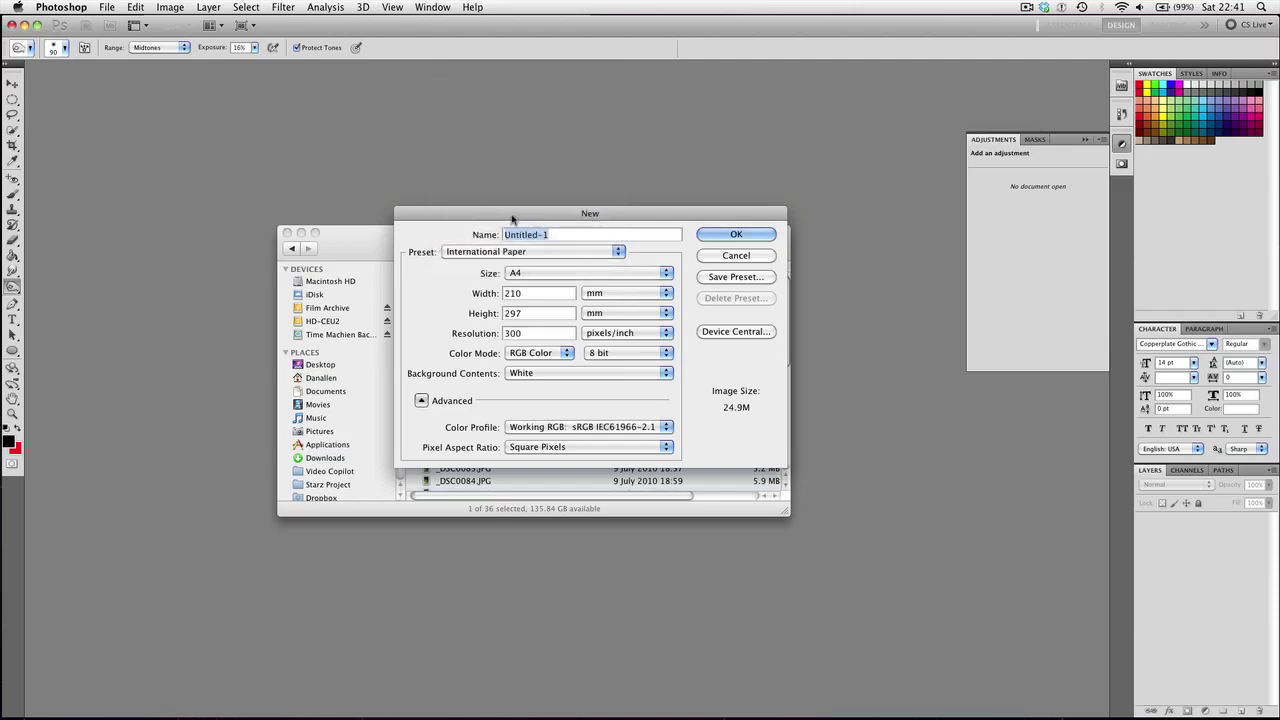
{"action": "left_click_drag", "start_coordinate": [514, 220], "coordinate": [475, 239]}
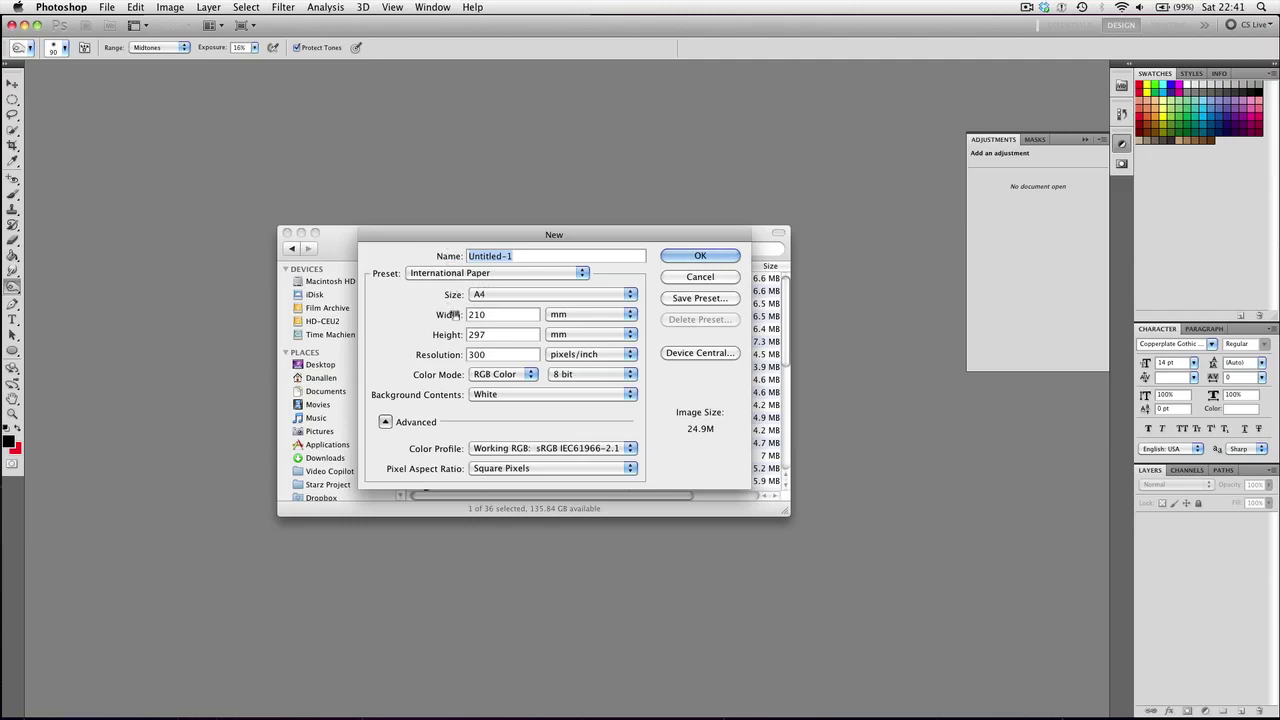
{"action": "double_click", "coordinate": [505, 355]}
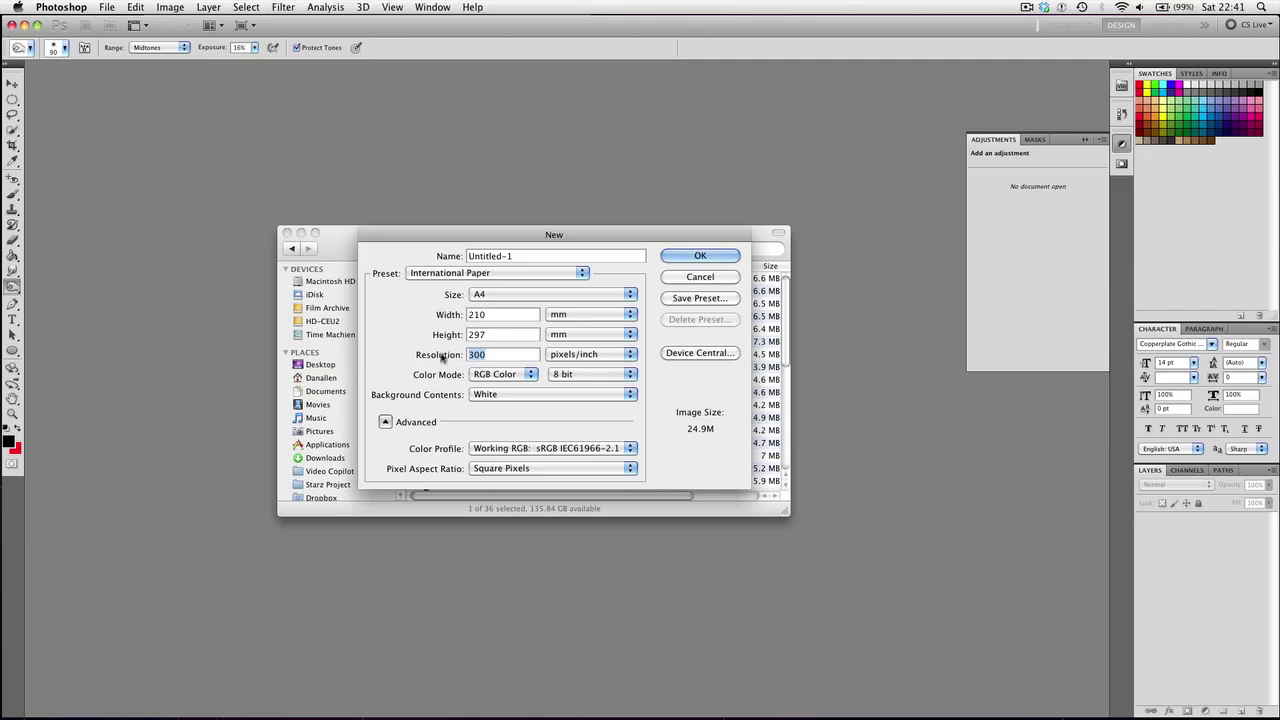
{"action": "left_click", "coordinate": [501, 354]}
{"action": "left_click", "coordinate": [498, 298]}
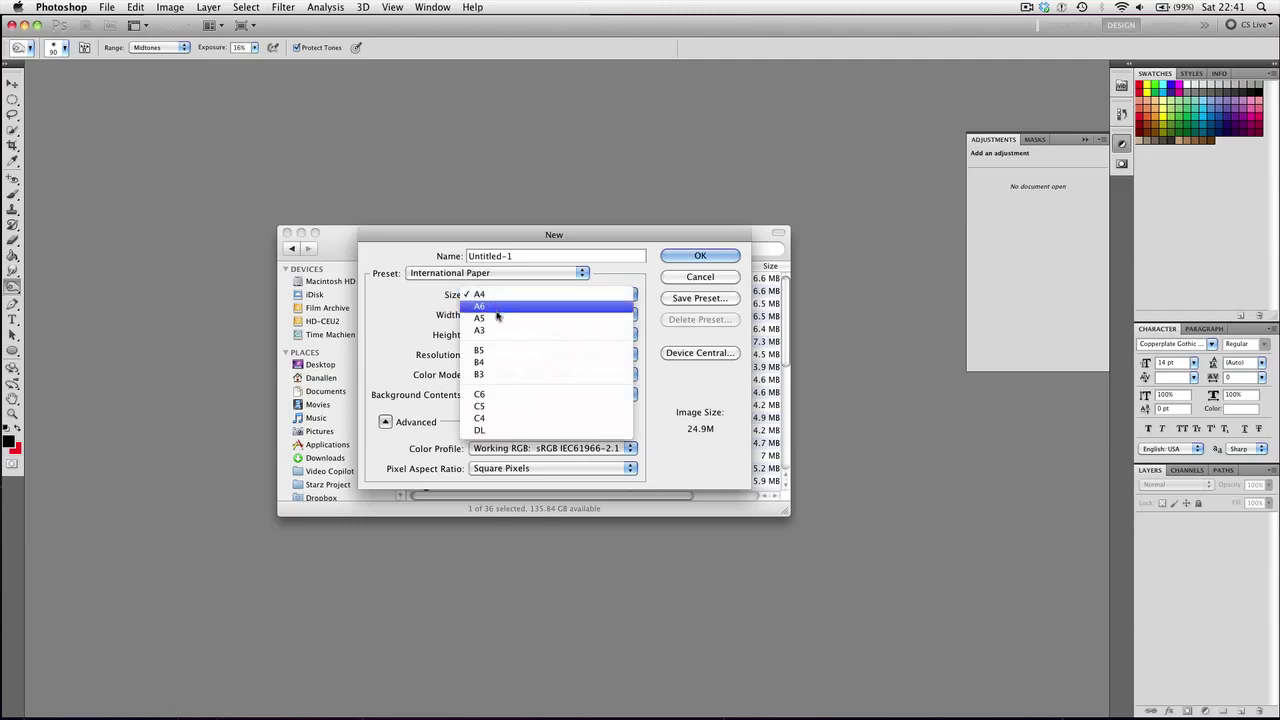
{"action": "left_click", "coordinate": [432, 318]}
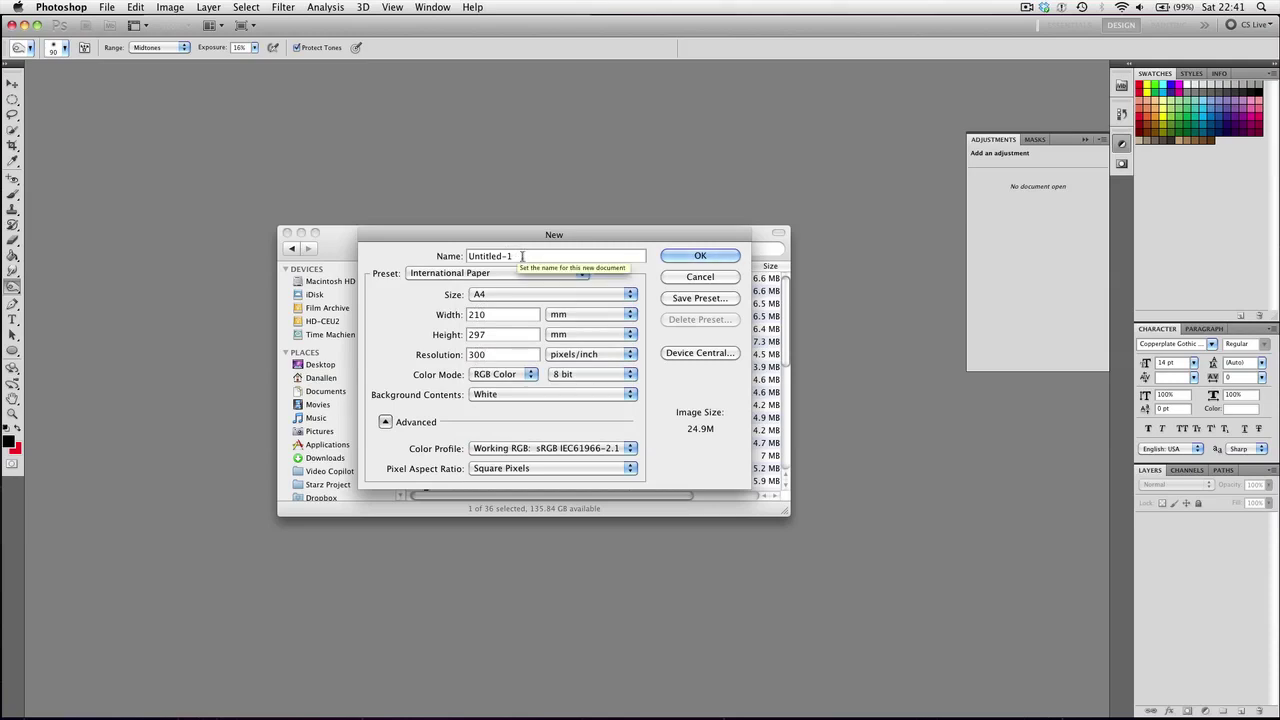
{"action": "left_click", "coordinate": [522, 256]}
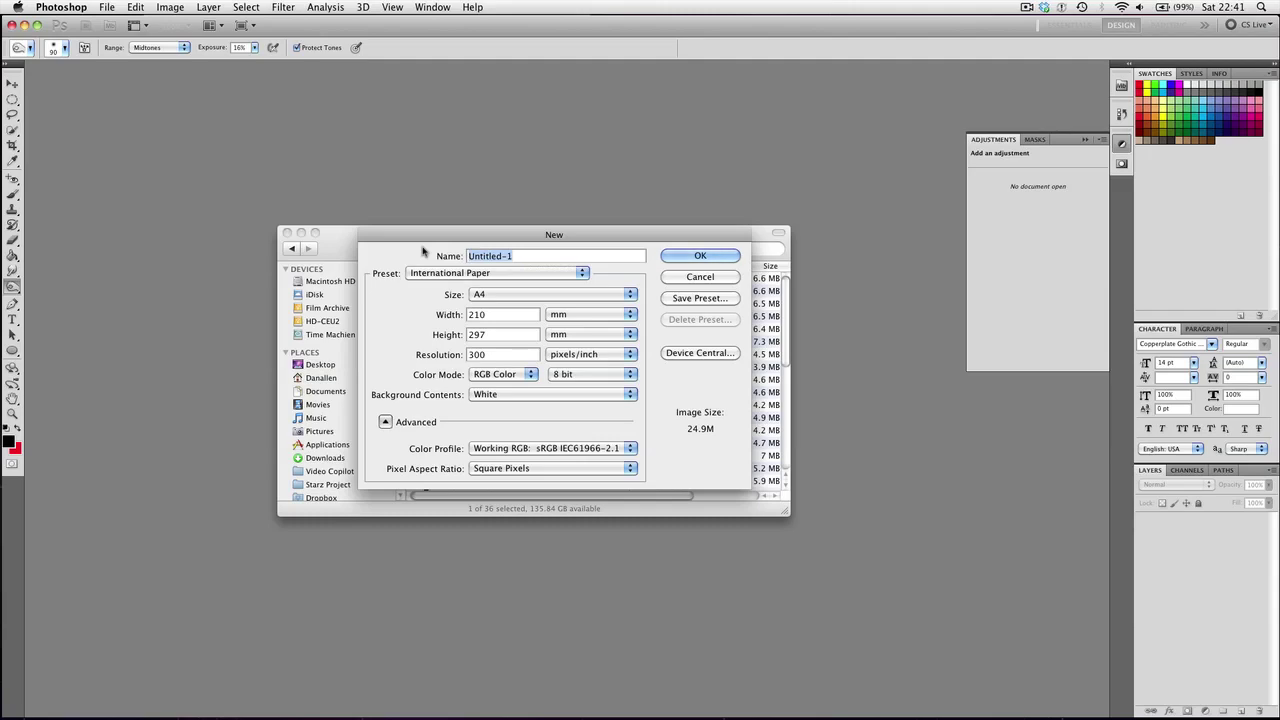
{"action": "type", "text": "practice poster"}
Create the new poster document and bring the Amnesia Stills Finder window to the front
{"action": "key", "text": "Return"}
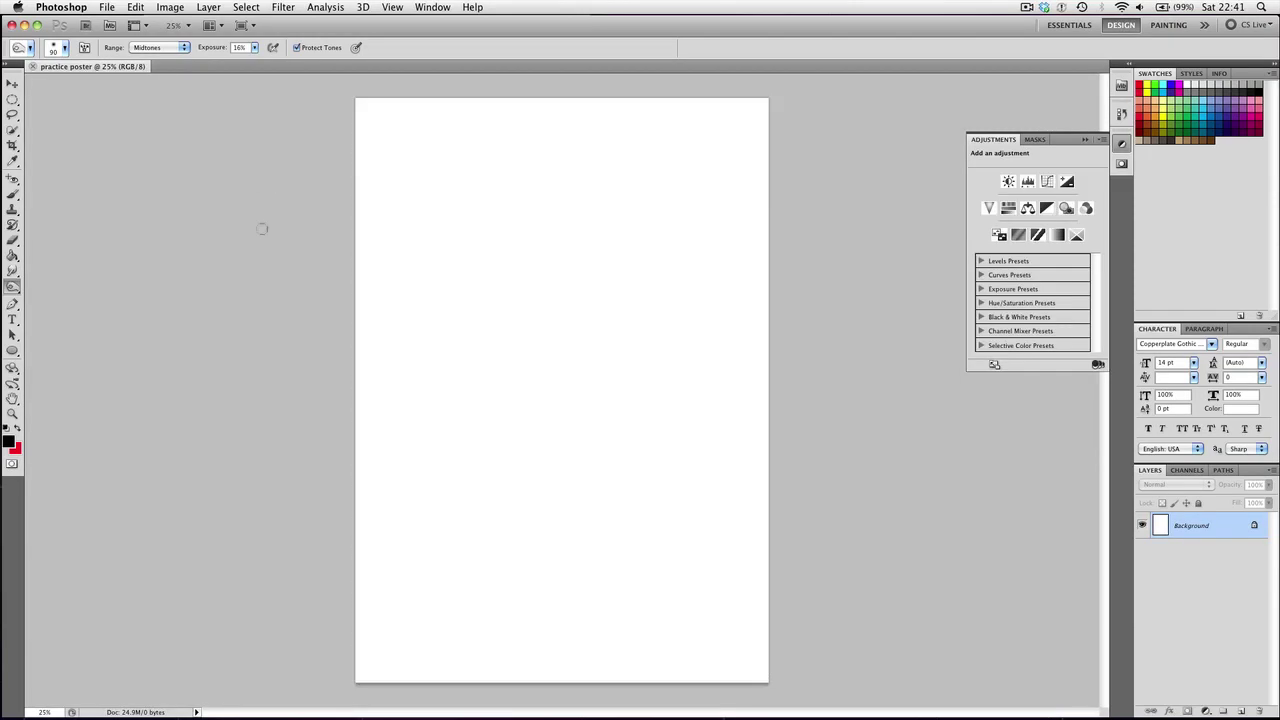
{"action": "key", "text": "F9"}
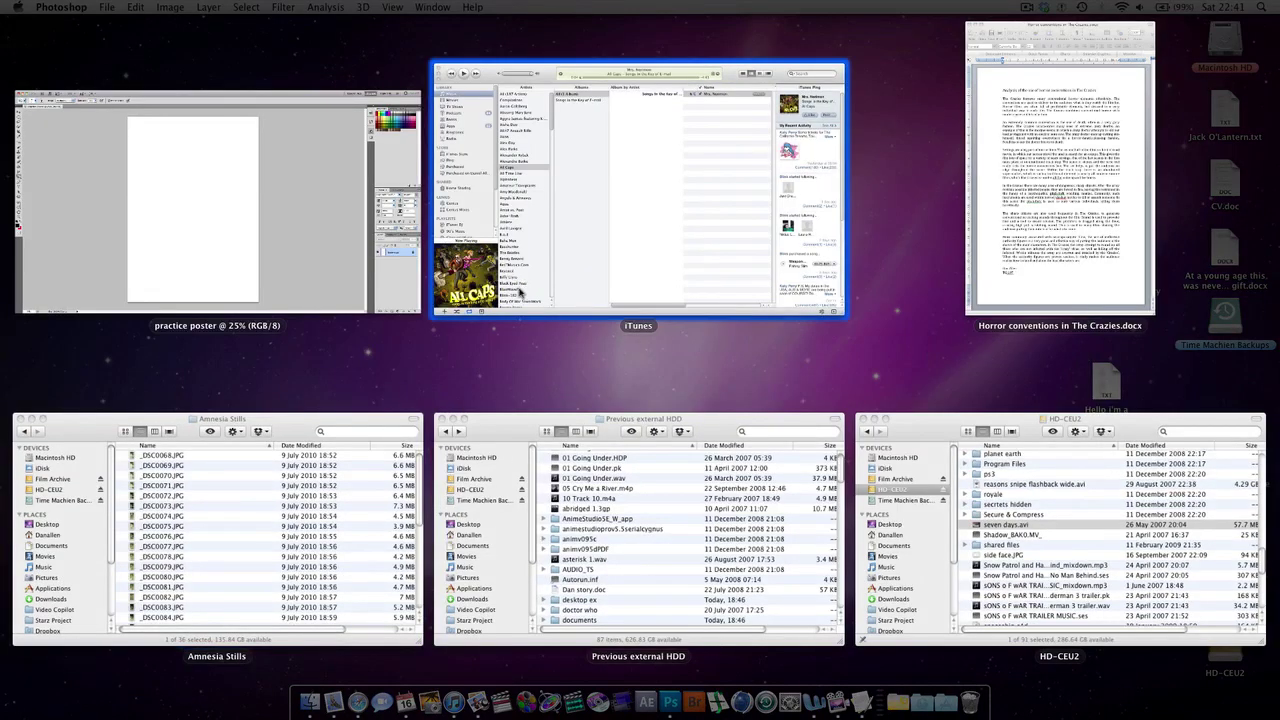
{"action": "left_click", "coordinate": [300, 540]}
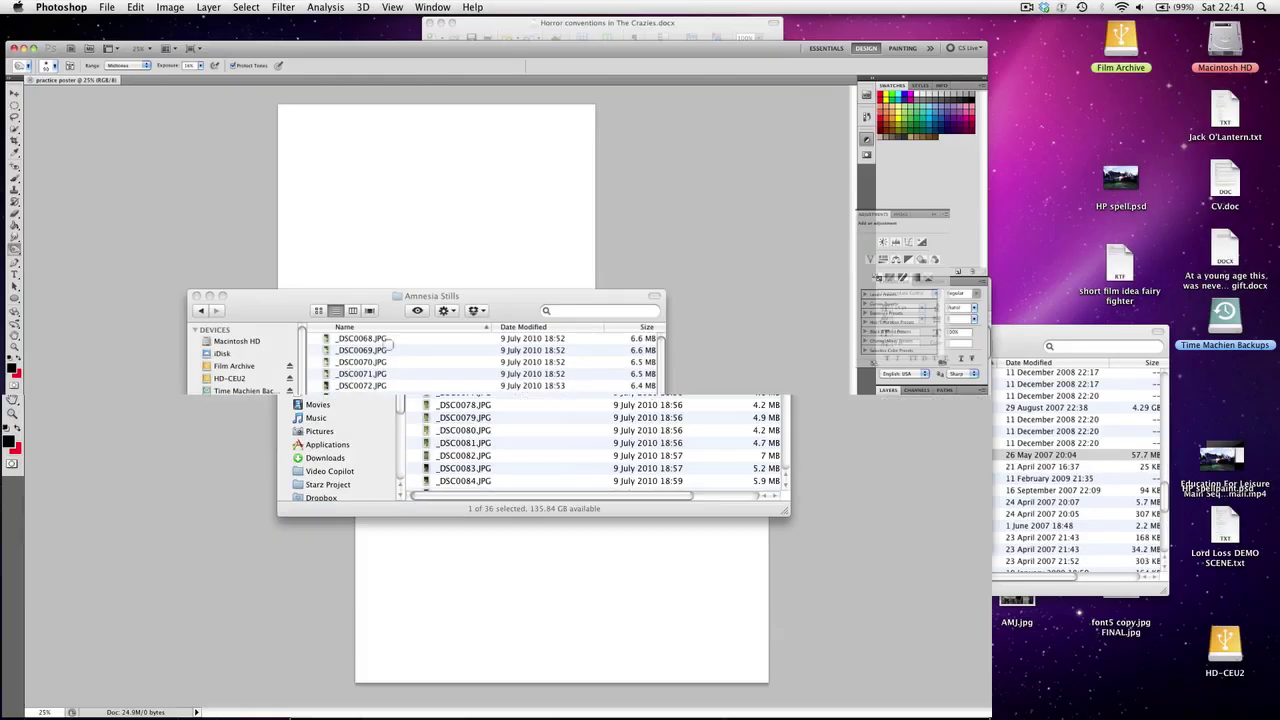
{"action": "left_click_drag", "start_coordinate": [625, 238], "coordinate": [636, 221]}
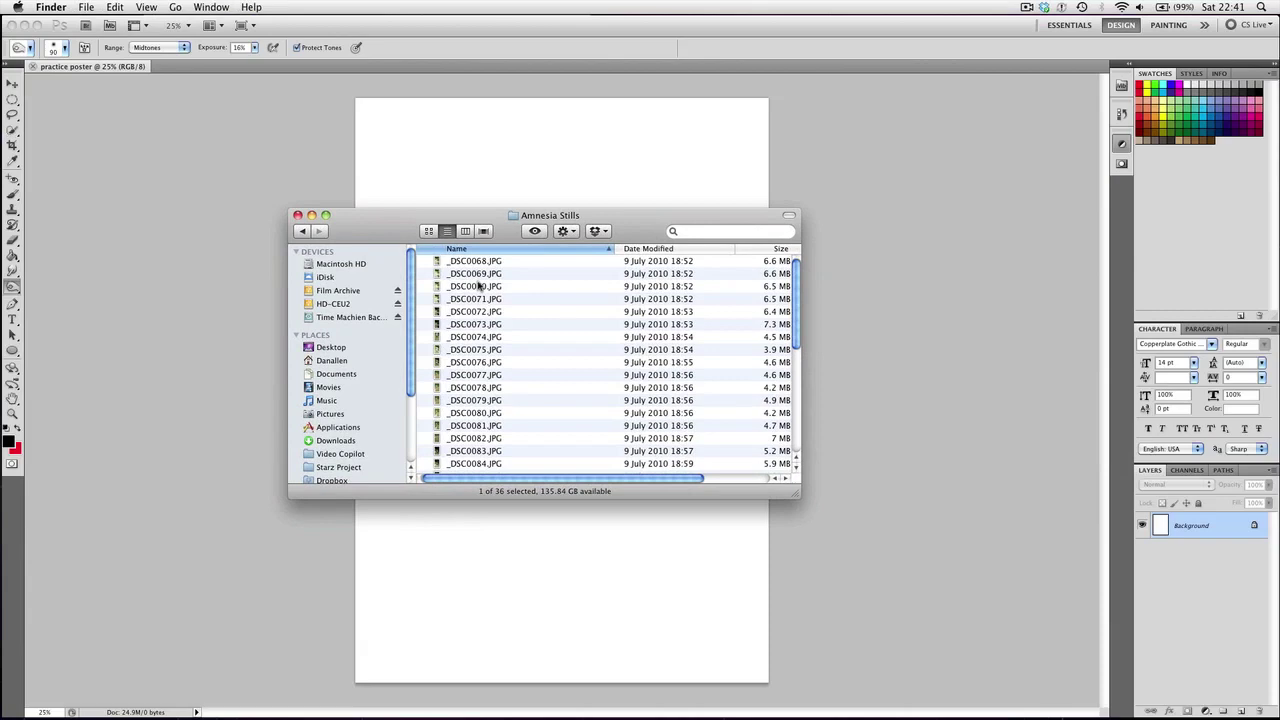
Preview the Amnesia Stills photos in Quick Look, from _DSC0068.JPG through to _DSC0087.JPG
{"action": "left_click", "coordinate": [483, 262]}
{"action": "key", "text": "space"}
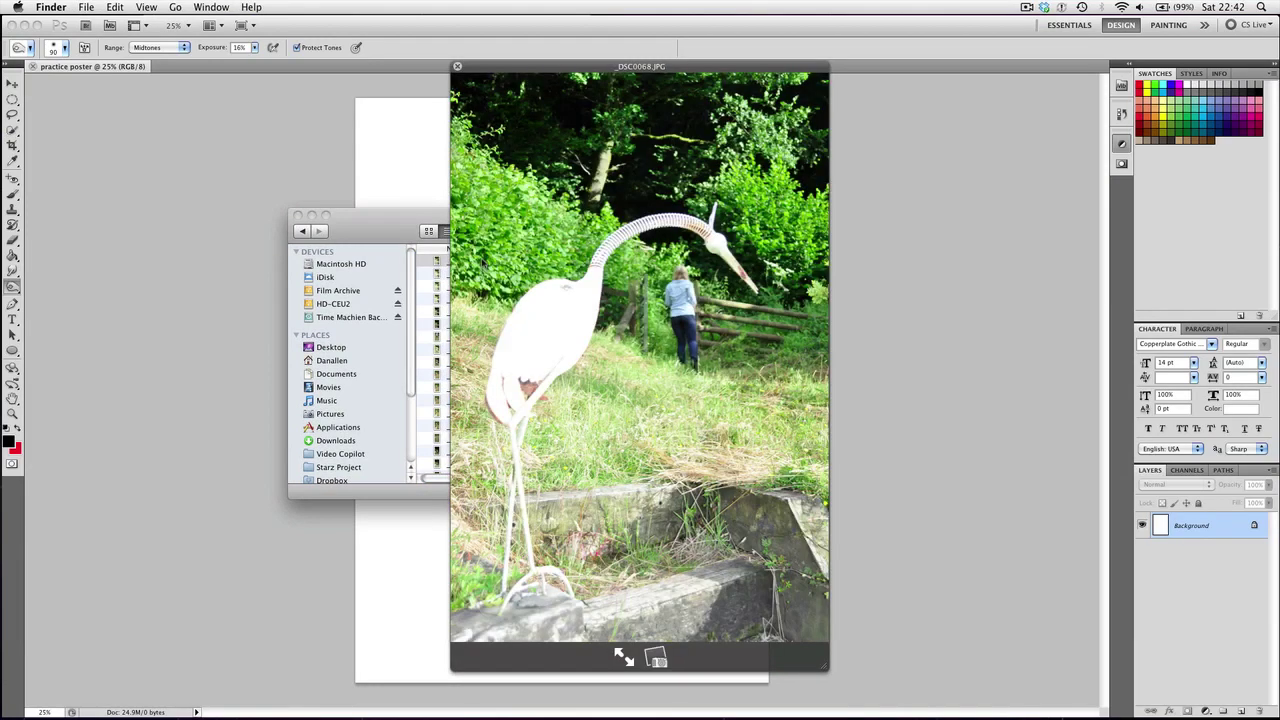
{"action": "key", "text": "Down"}
{"action": "key", "text": "Down"}
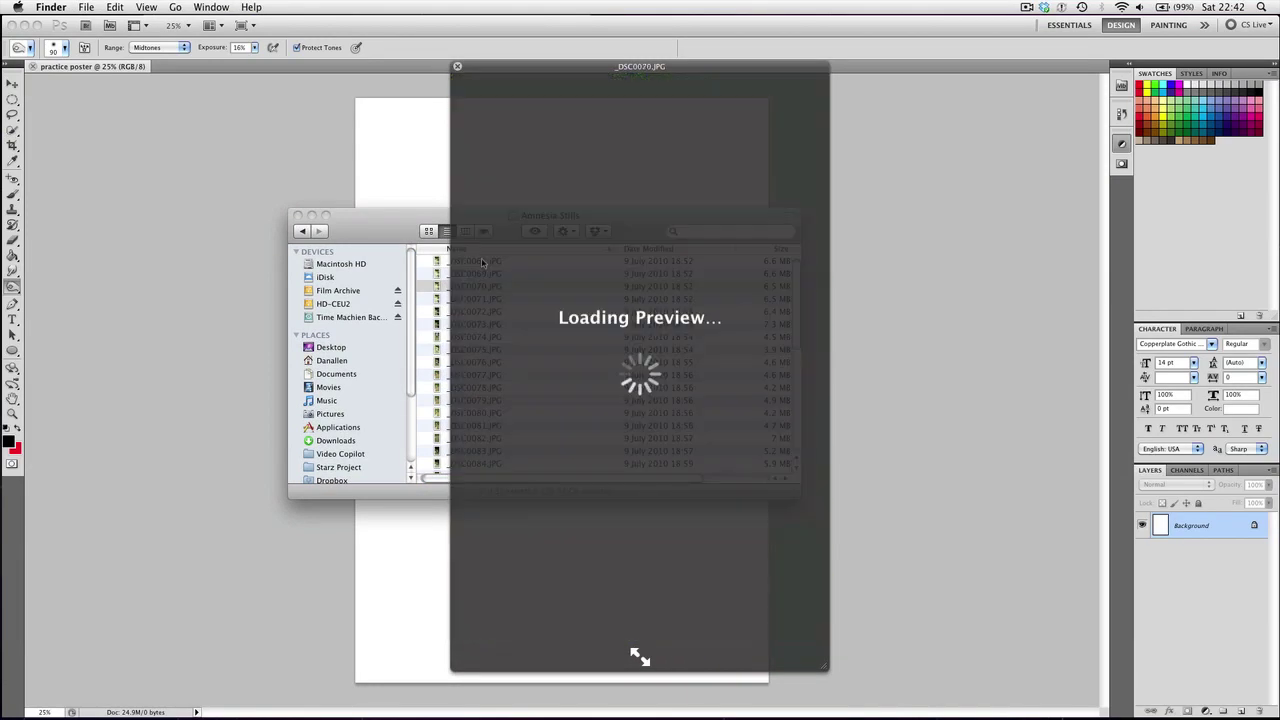
{"action": "key", "text": "Down"}
{"action": "key", "text": "Down"}
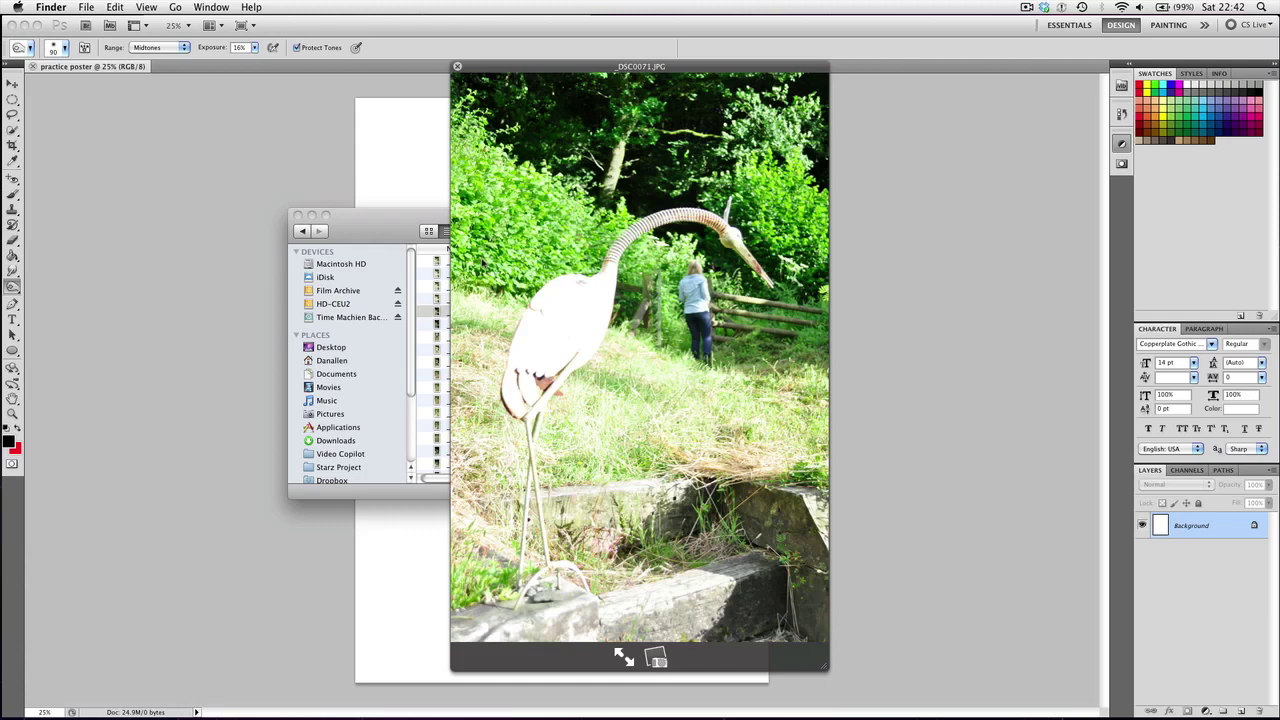
{"action": "key", "text": "Down"}
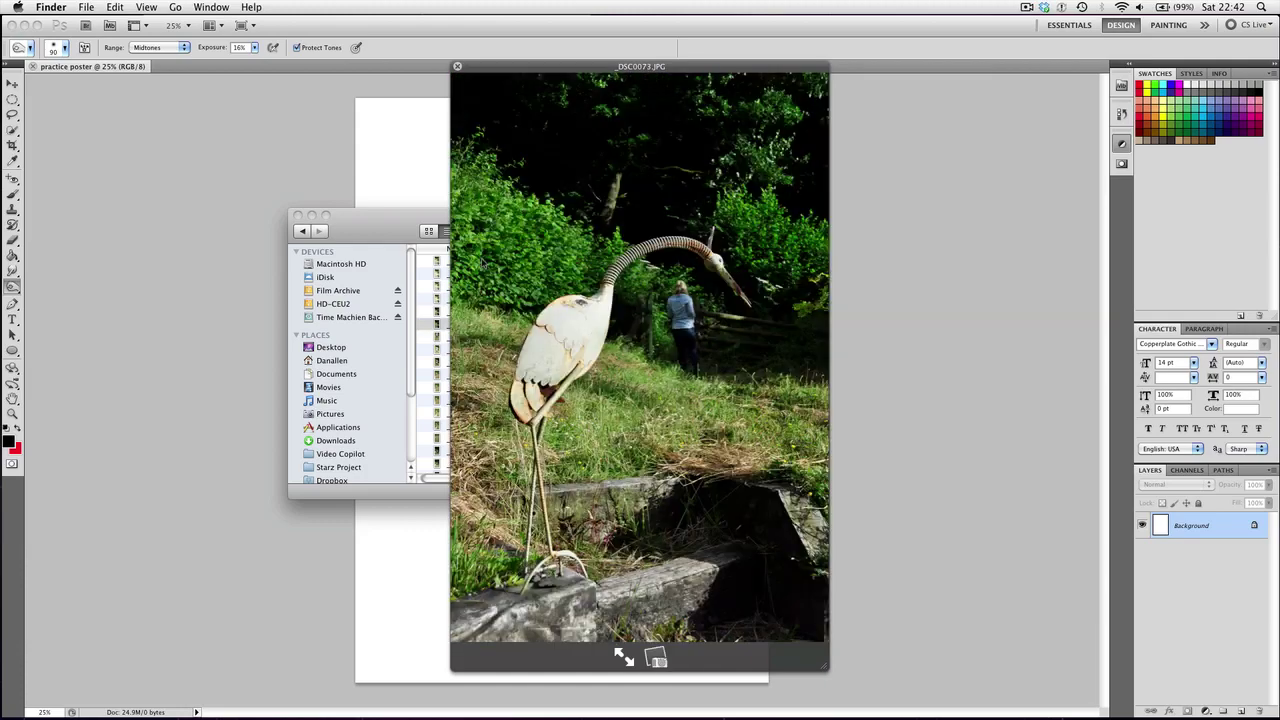
{"action": "key", "text": "Down"}
{"action": "key", "text": "Down"}
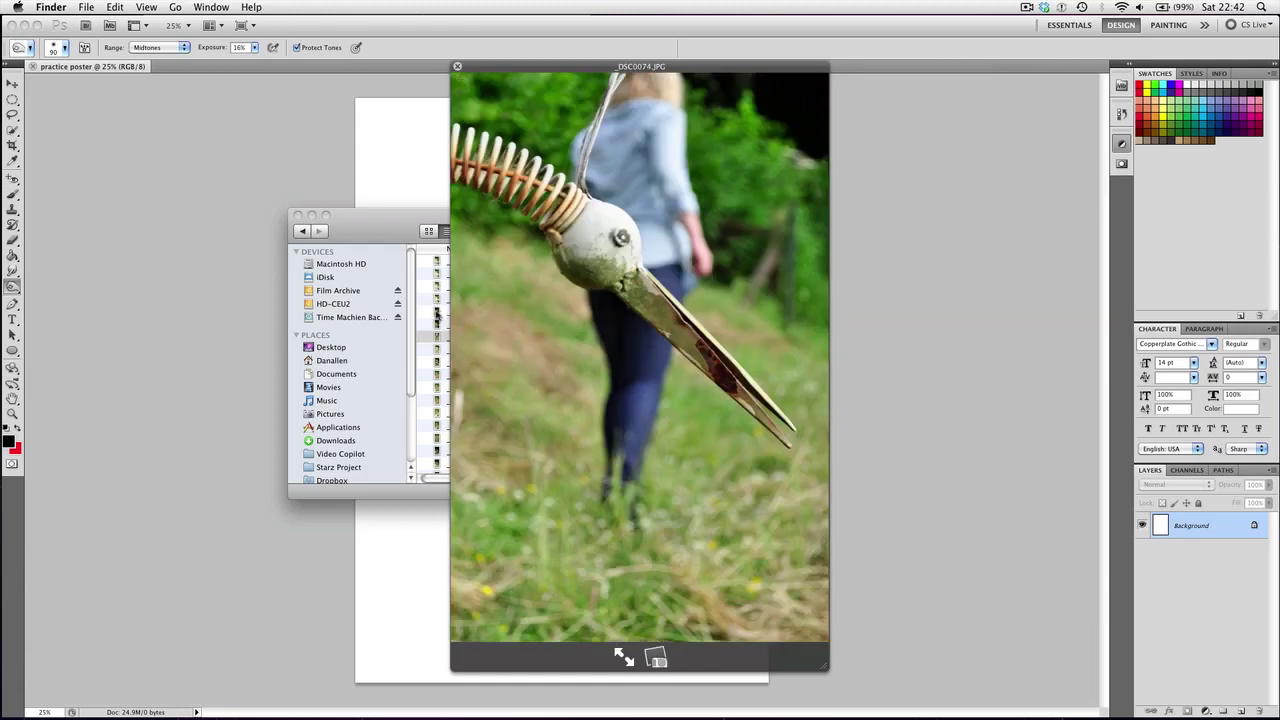
{"action": "scroll", "coordinate": [430, 330], "scroll_direction": "down", "scroll_amount": 5}
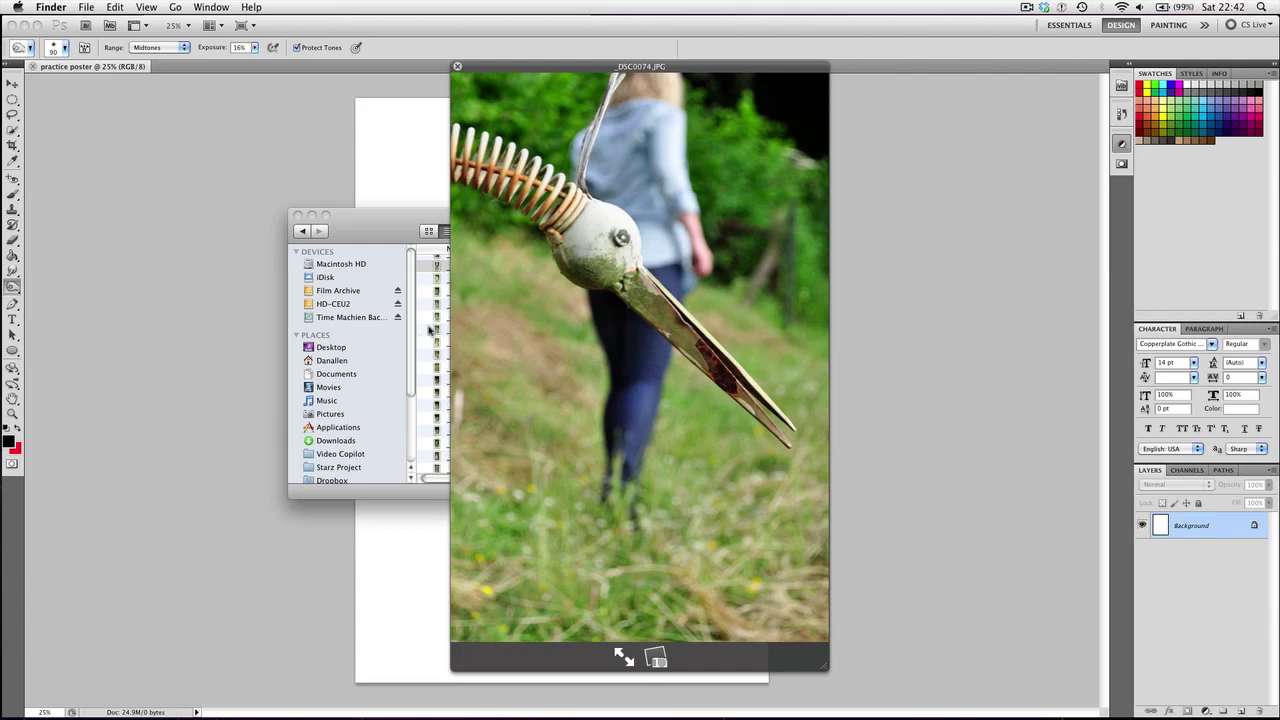
{"action": "key", "text": "Down"}
{"action": "key", "text": "Down"}
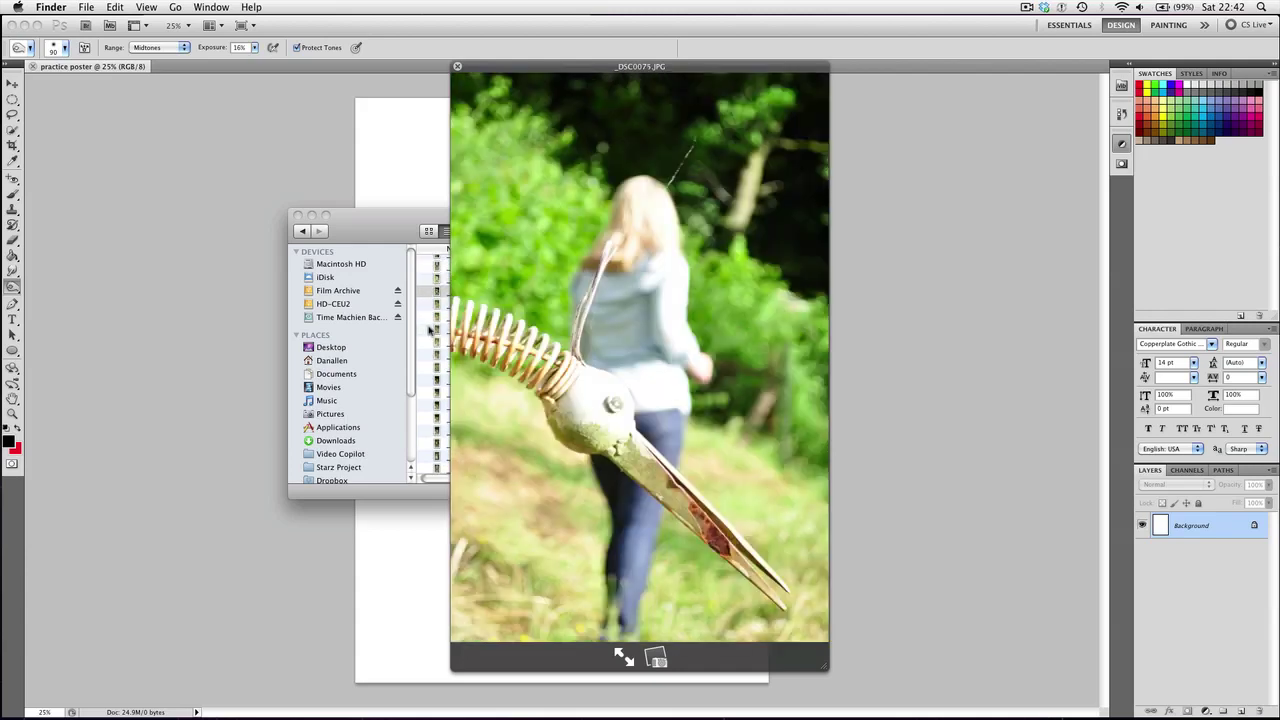
{"action": "key", "text": "Down"}
{"action": "key", "text": "Down"}
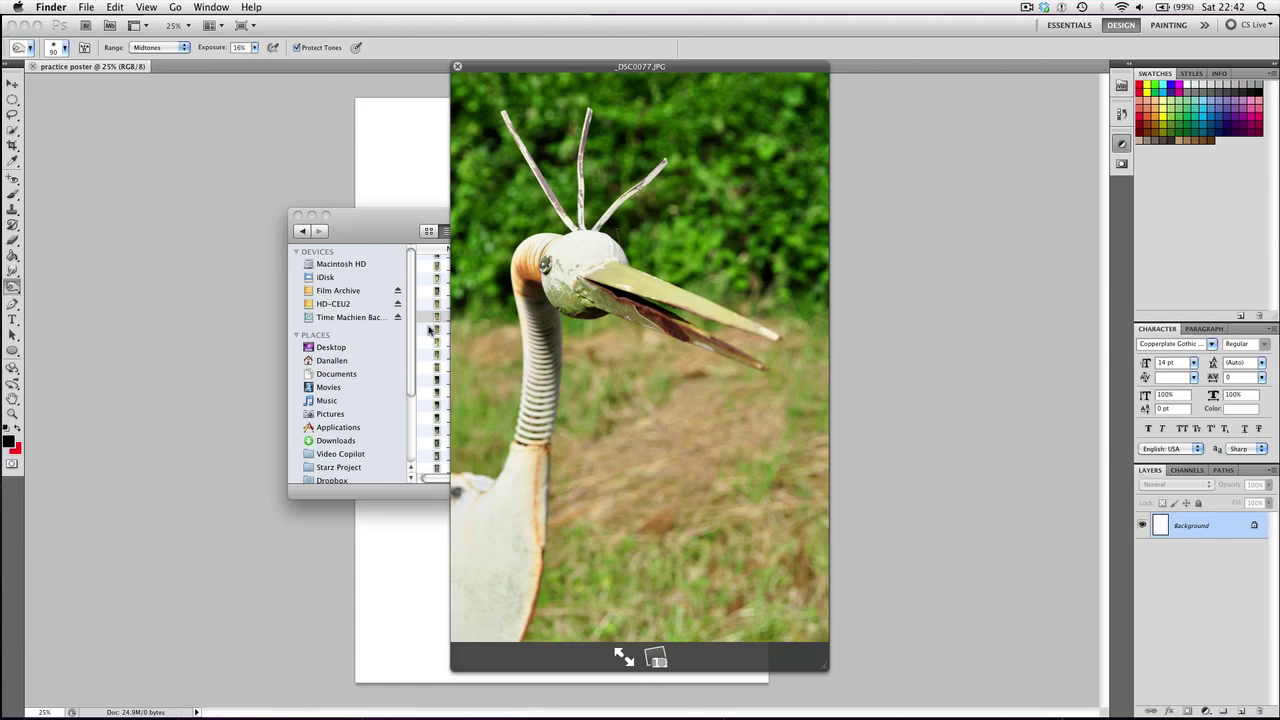
{"action": "key", "text": "Down"}
{"action": "key", "text": "Down"}
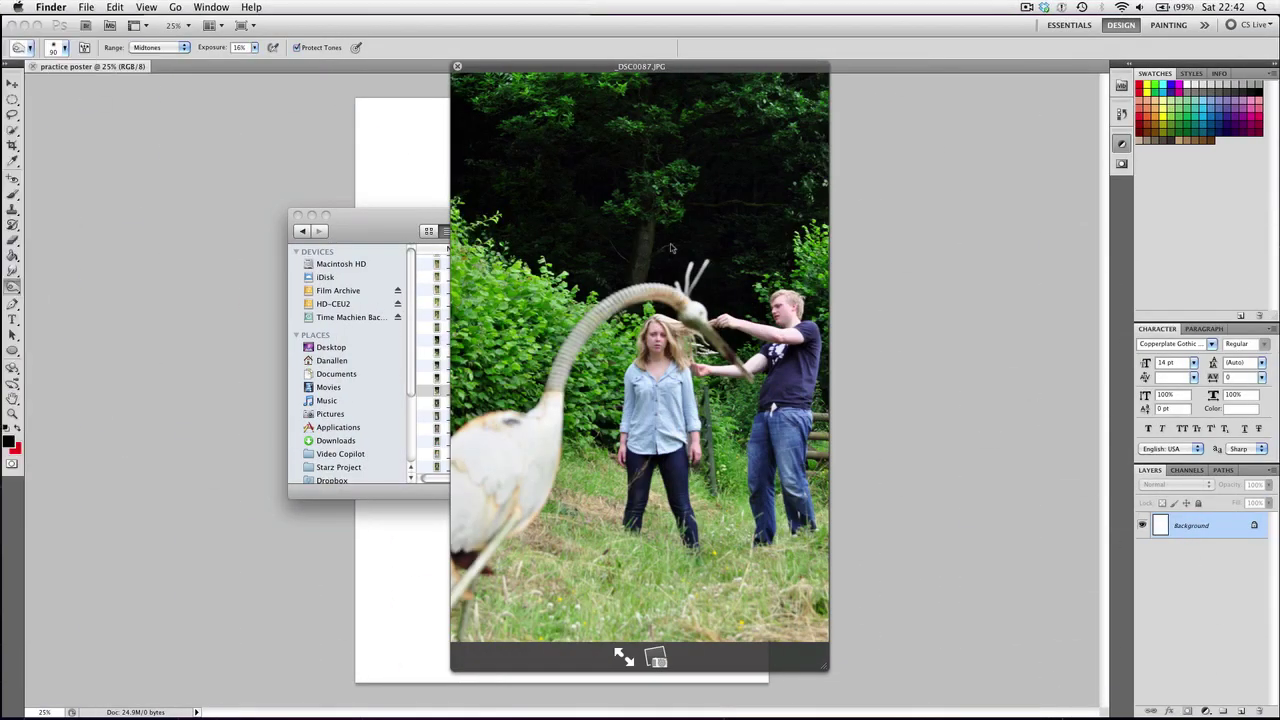
{"action": "key", "text": "space"}
Place _DSC0087.JPG on the poster, enlarge it to fill the page, and commit
{"action": "left_click_drag", "start_coordinate": [453, 391], "coordinate": [429, 113]}
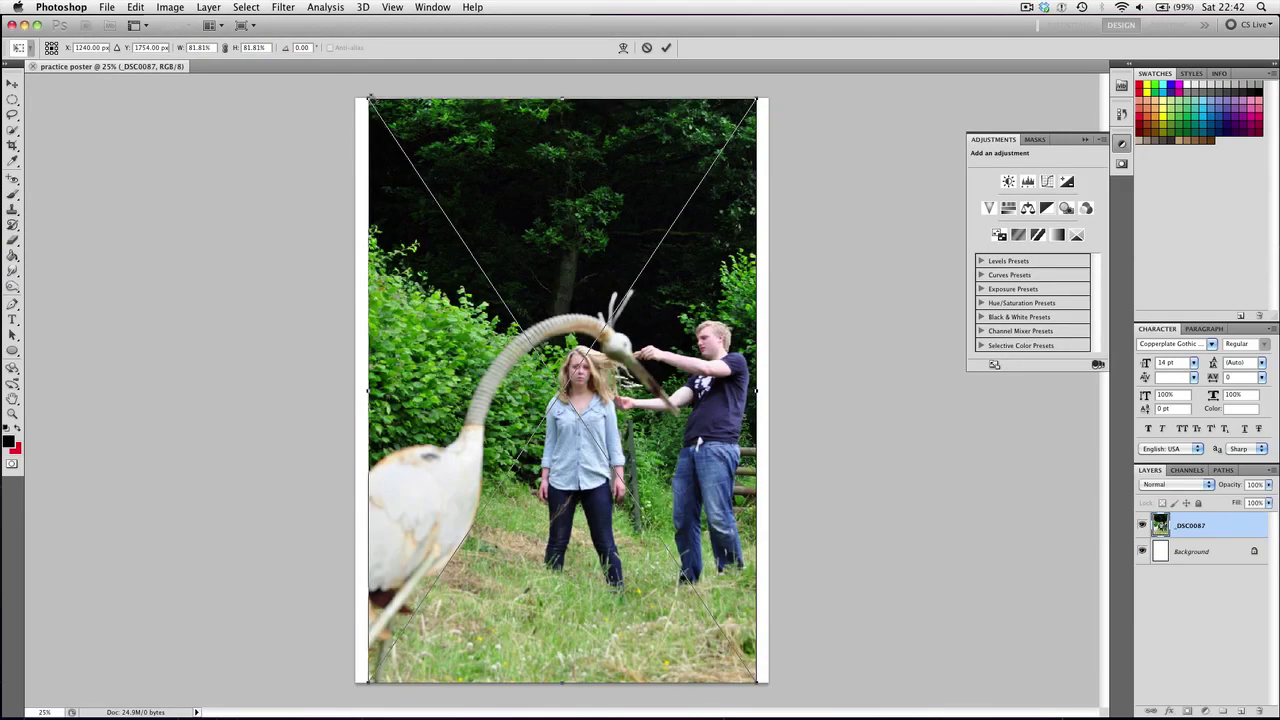
{"action": "left_click_drag", "start_coordinate": [369, 98], "coordinate": [338, 72]}
{"action": "left_click_drag", "start_coordinate": [762, 686], "coordinate": [785, 716]}
{"action": "left_click_drag", "start_coordinate": [642, 607], "coordinate": [630, 573]}
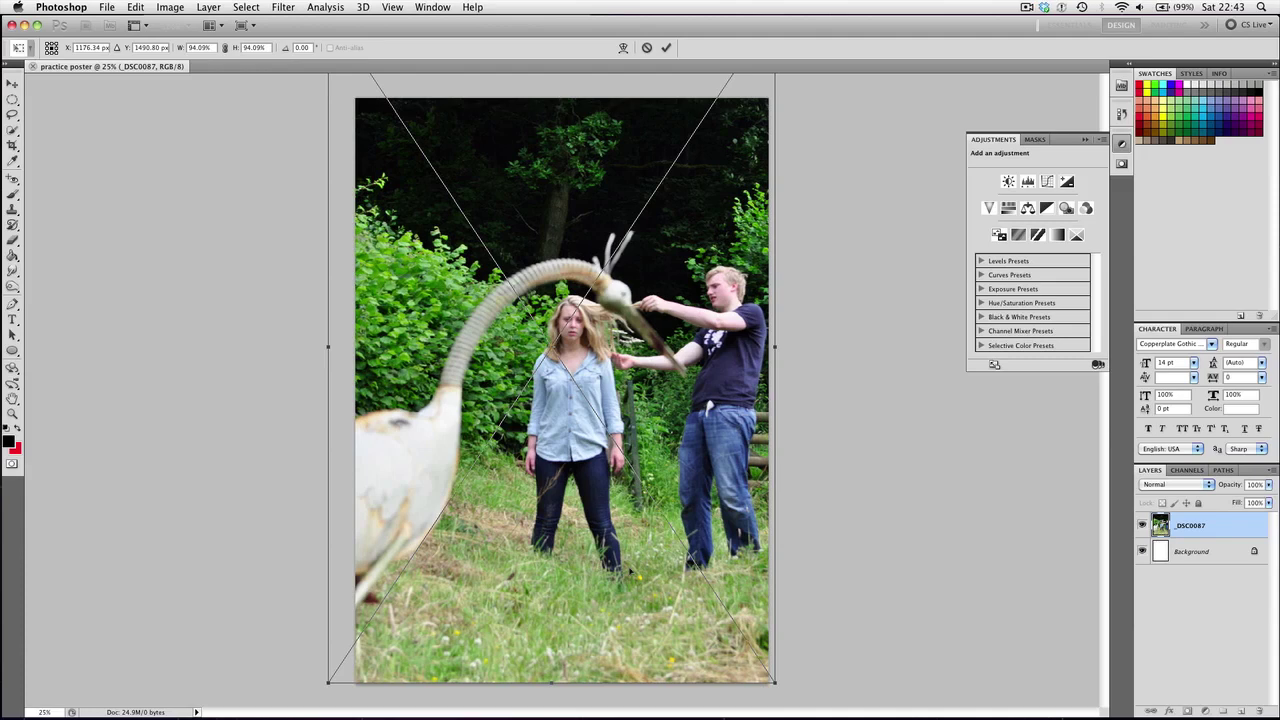
{"action": "key", "text": "o"}
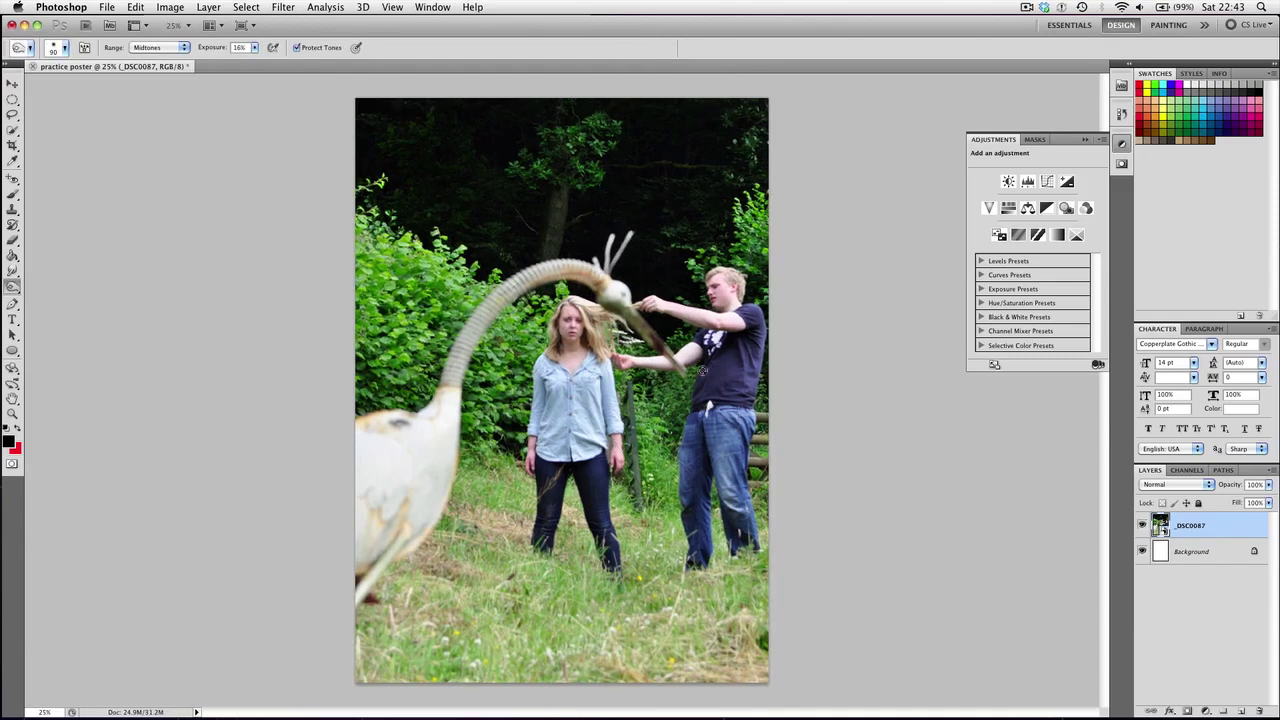
Rearrange the view and windows so the Finder stills folder is back in front
{"action": "scroll", "coordinate": [694, 370], "scroll_direction": "up", "scroll_amount": 3}
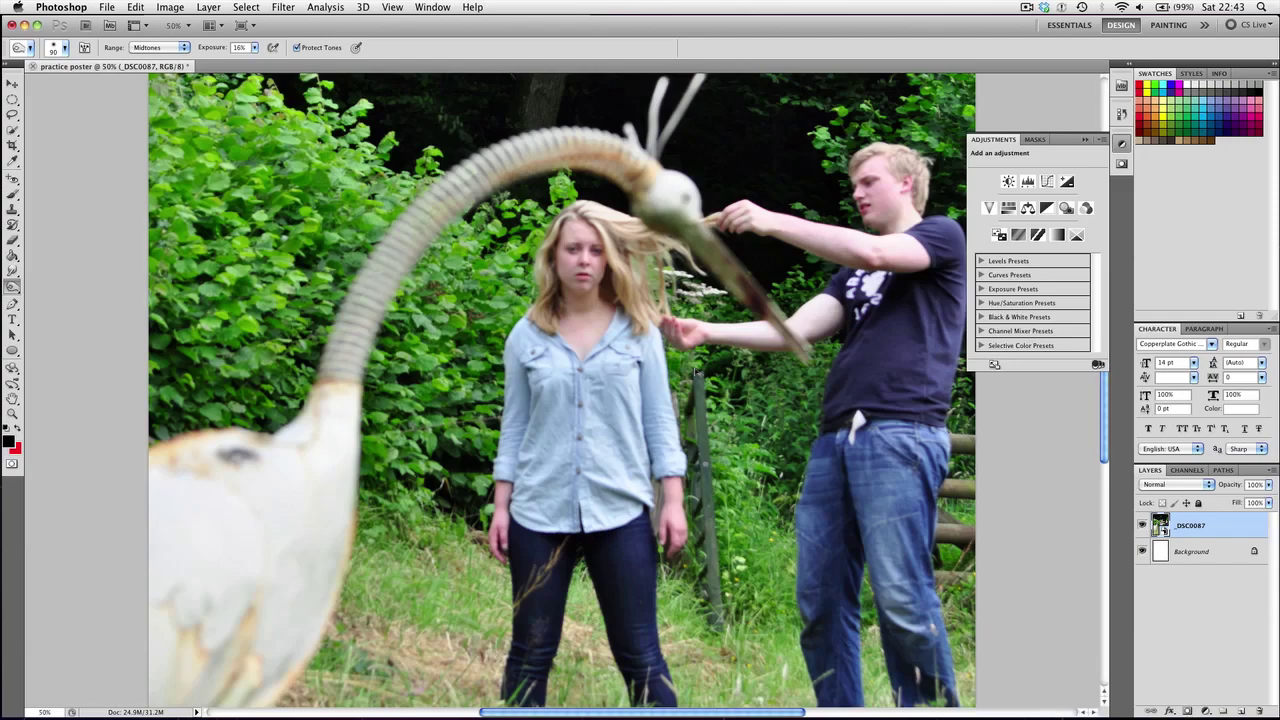
{"action": "scroll", "coordinate": [695, 372], "scroll_direction": "up", "scroll_amount": 4}
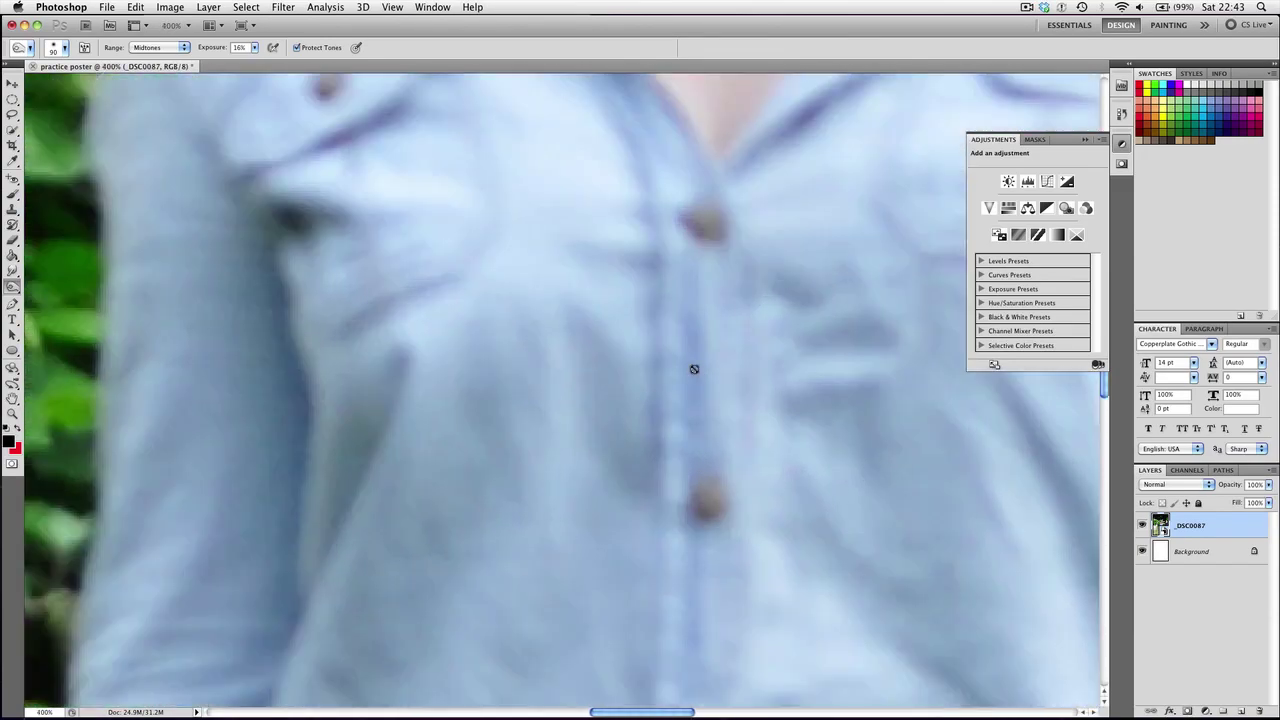
{"action": "left_click_drag", "start_coordinate": [686, 380], "coordinate": [344, 656]}
{"action": "scroll", "coordinate": [345, 660], "scroll_direction": "down", "scroll_amount": 6}
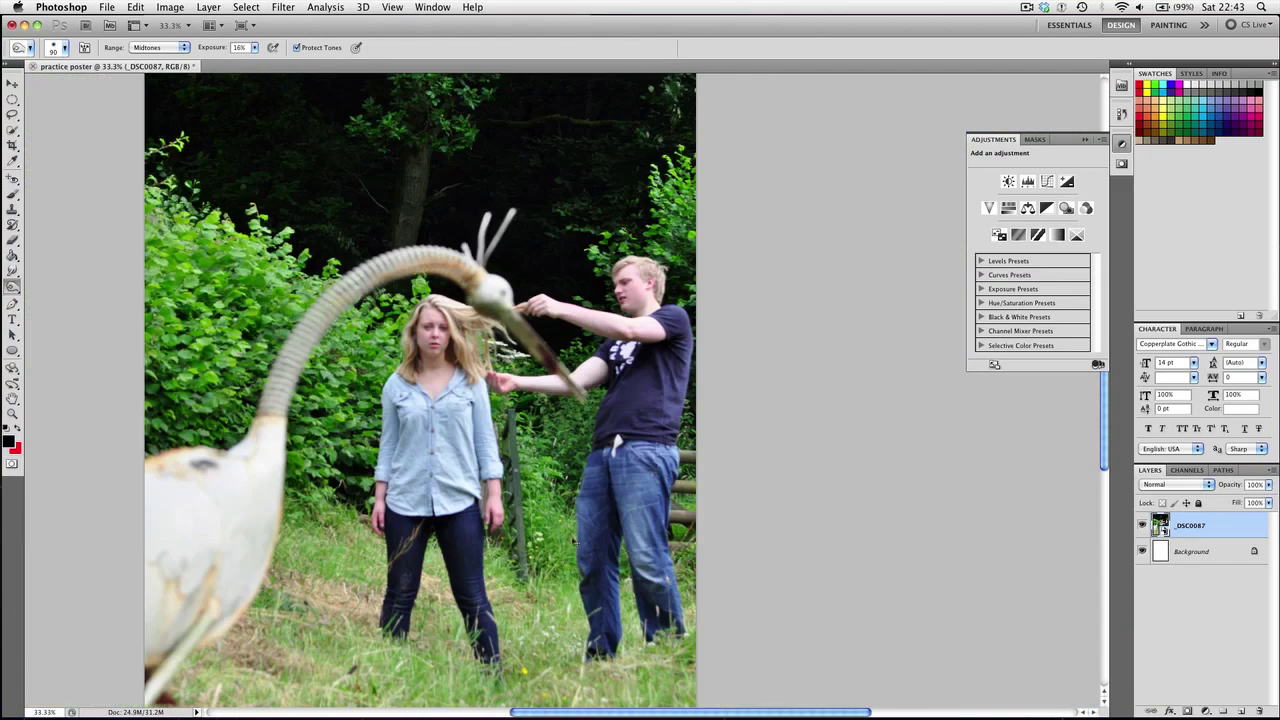
{"action": "scroll", "coordinate": [574, 541], "scroll_direction": "up", "scroll_amount": 1}
{"action": "left_click_drag", "start_coordinate": [715, 533], "coordinate": [634, 333]}
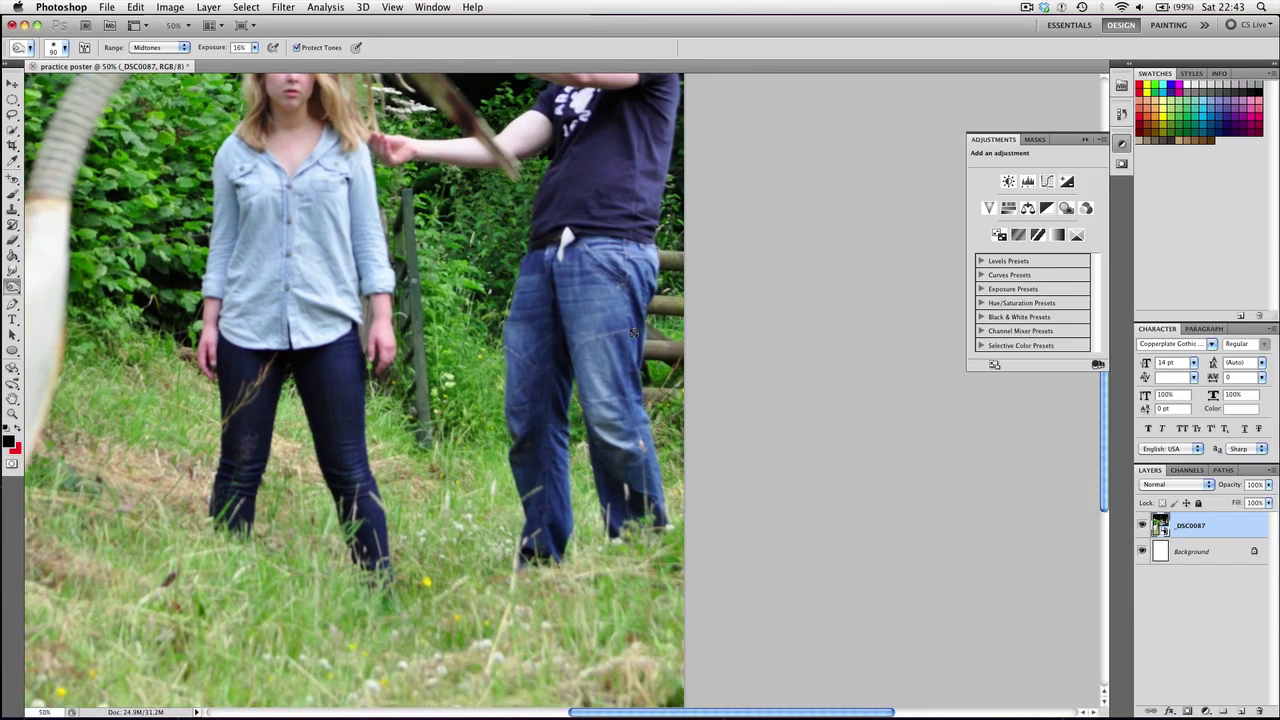
{"action": "scroll", "coordinate": [567, 361], "scroll_direction": "down", "scroll_amount": 2}
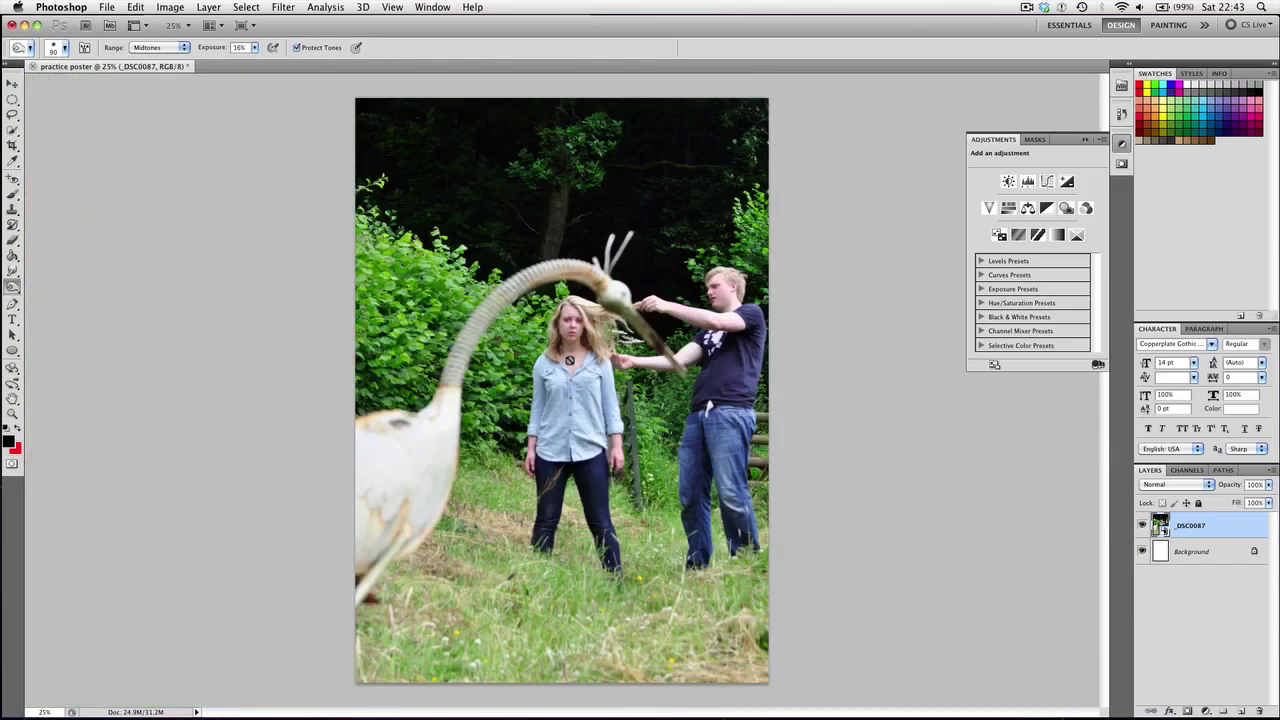
Preview _DSC0086.JPG and _DSC0085.JPG from the stills folder in Quick Look
{"action": "mouse_move", "coordinate": [453, 702]}
{"action": "left_click", "coordinate": [309, 702]}
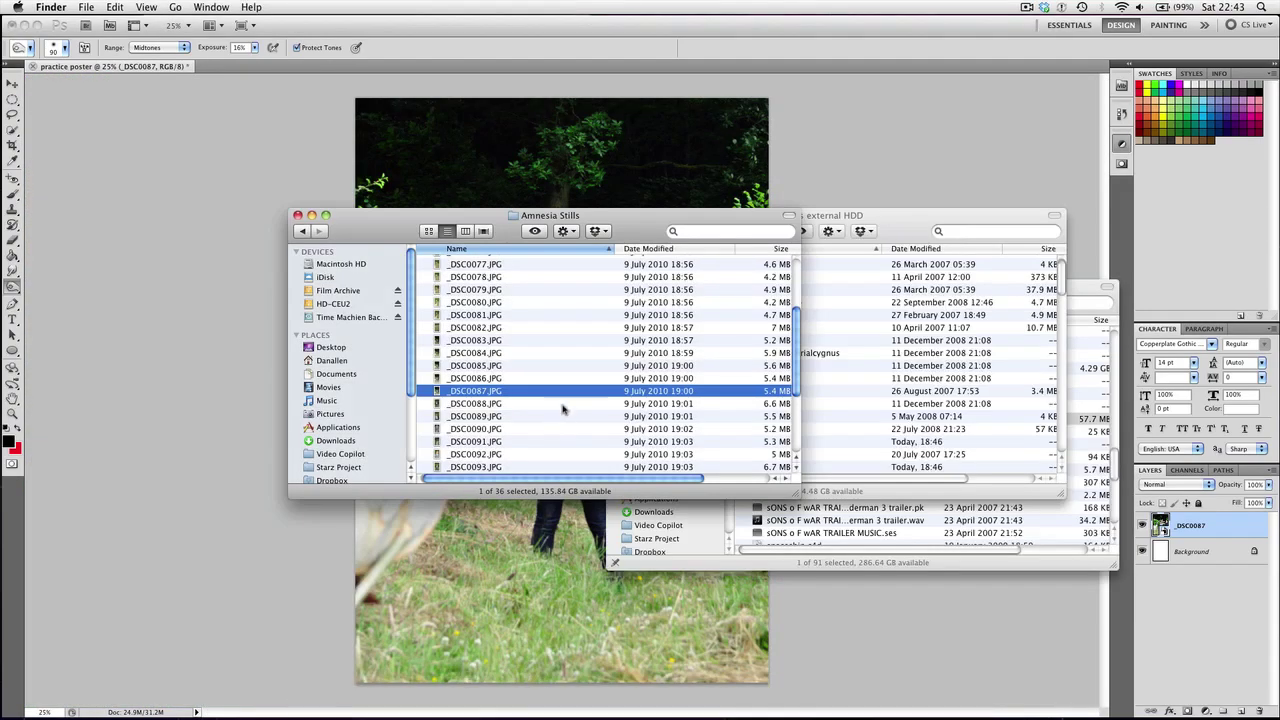
{"action": "left_click", "coordinate": [437, 379]}
{"action": "key", "text": "space"}
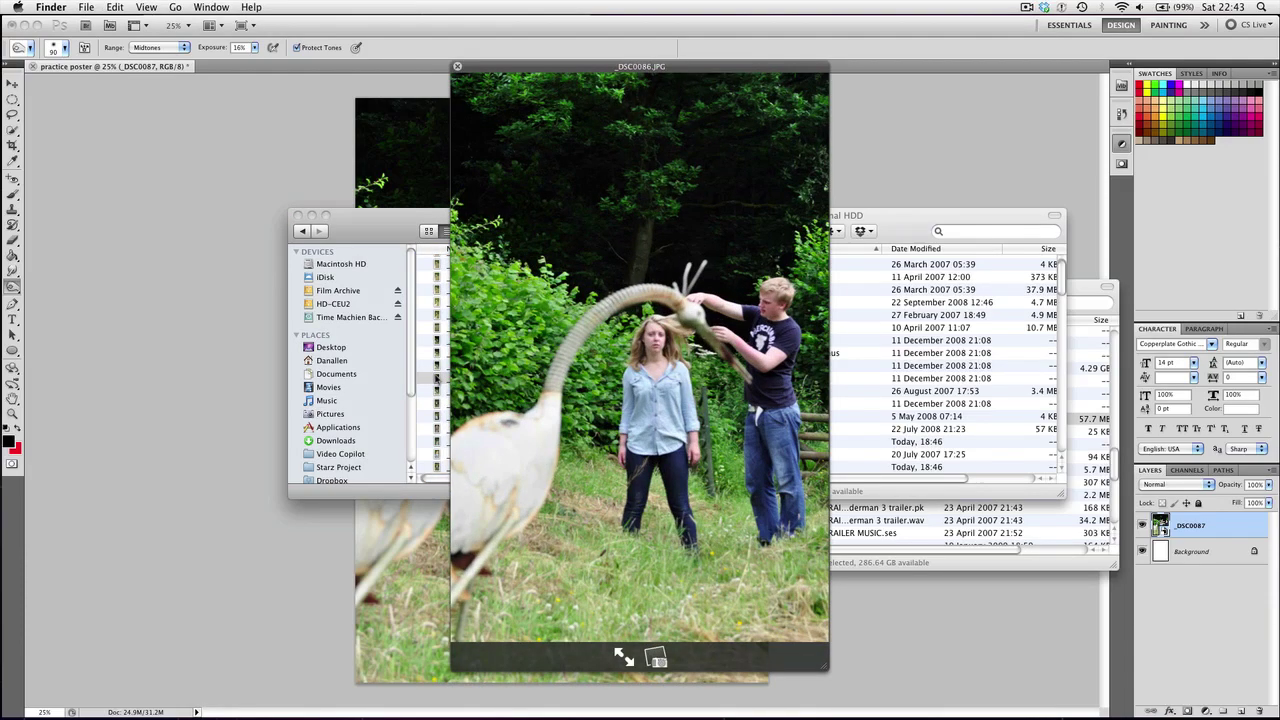
{"action": "key", "text": "Up"}
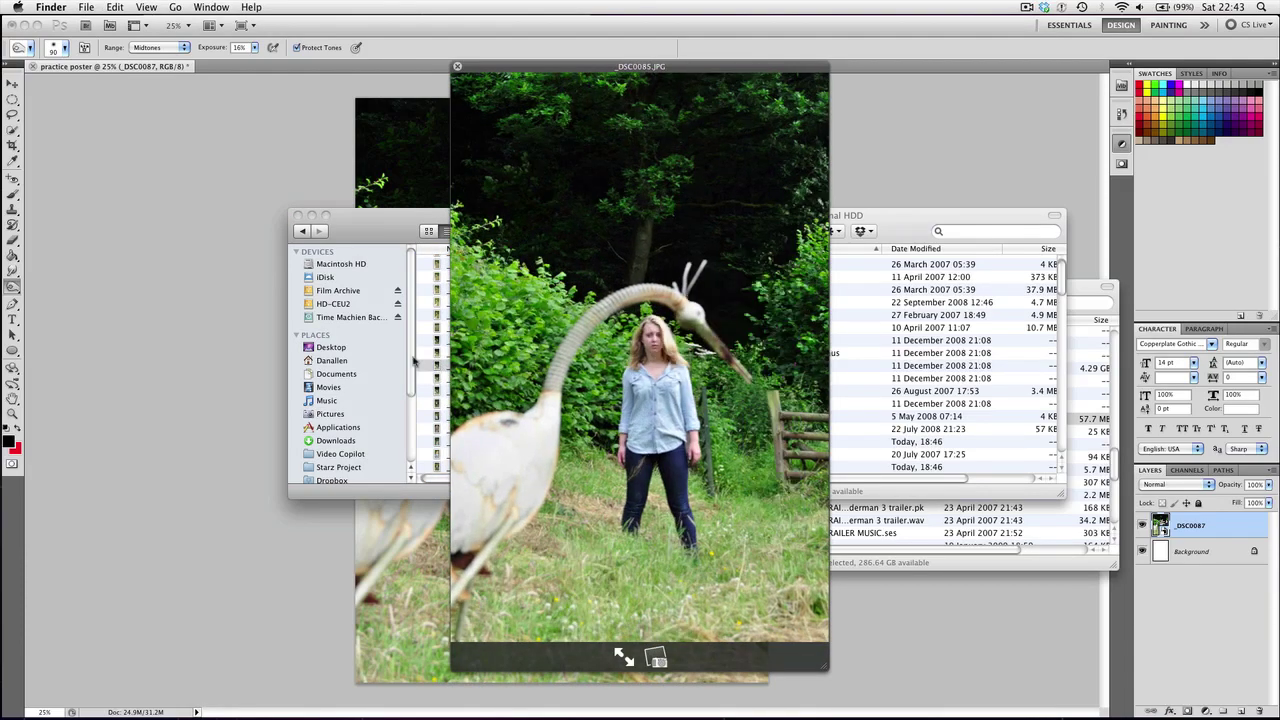
{"action": "key", "text": "space"}
Place _DSC0085 in the poster and set its layer blend mode to Overlay
{"action": "left_click", "coordinate": [482, 198]}
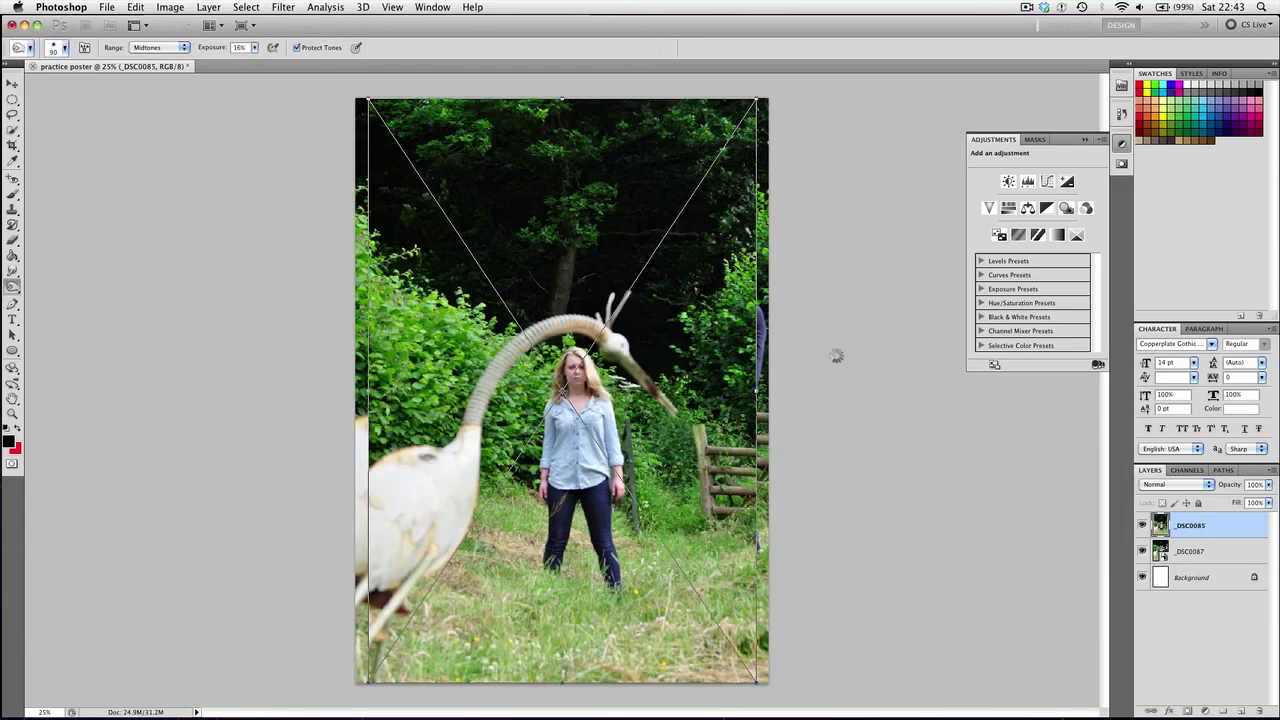
{"action": "key", "text": "Return"}
{"action": "left_click", "coordinate": [1178, 485]}
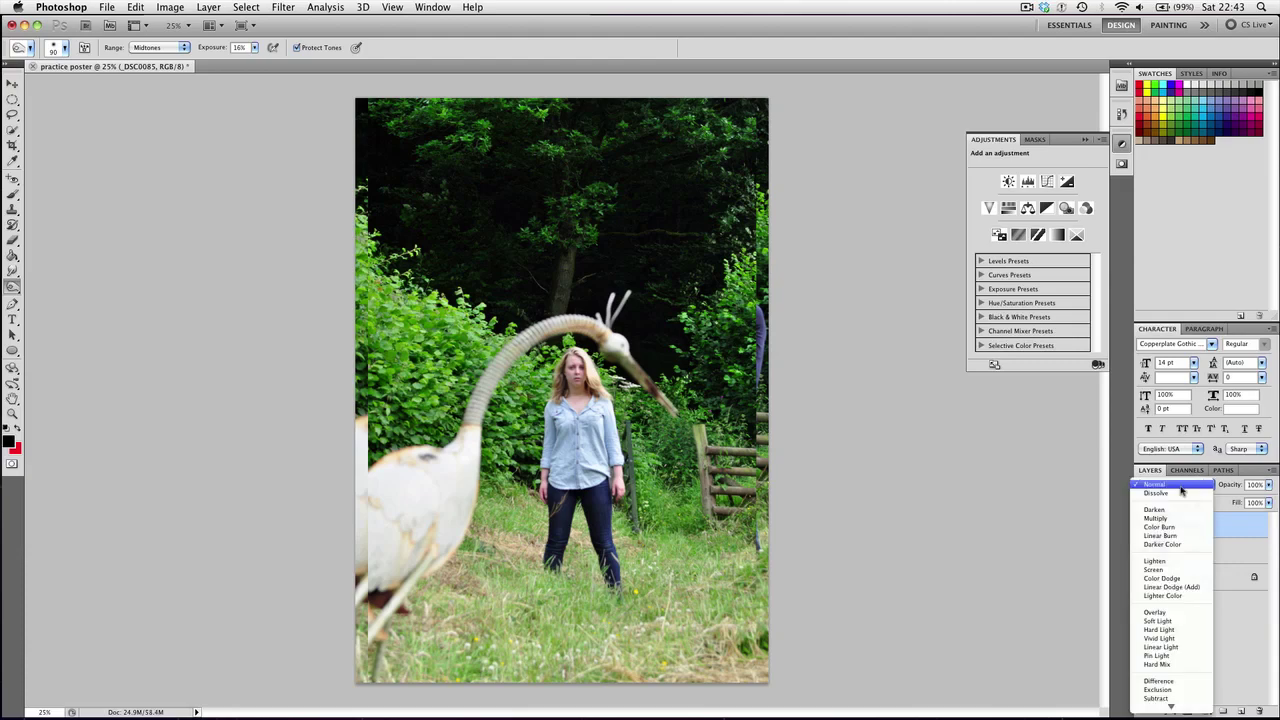
{"action": "left_click", "coordinate": [1160, 612]}
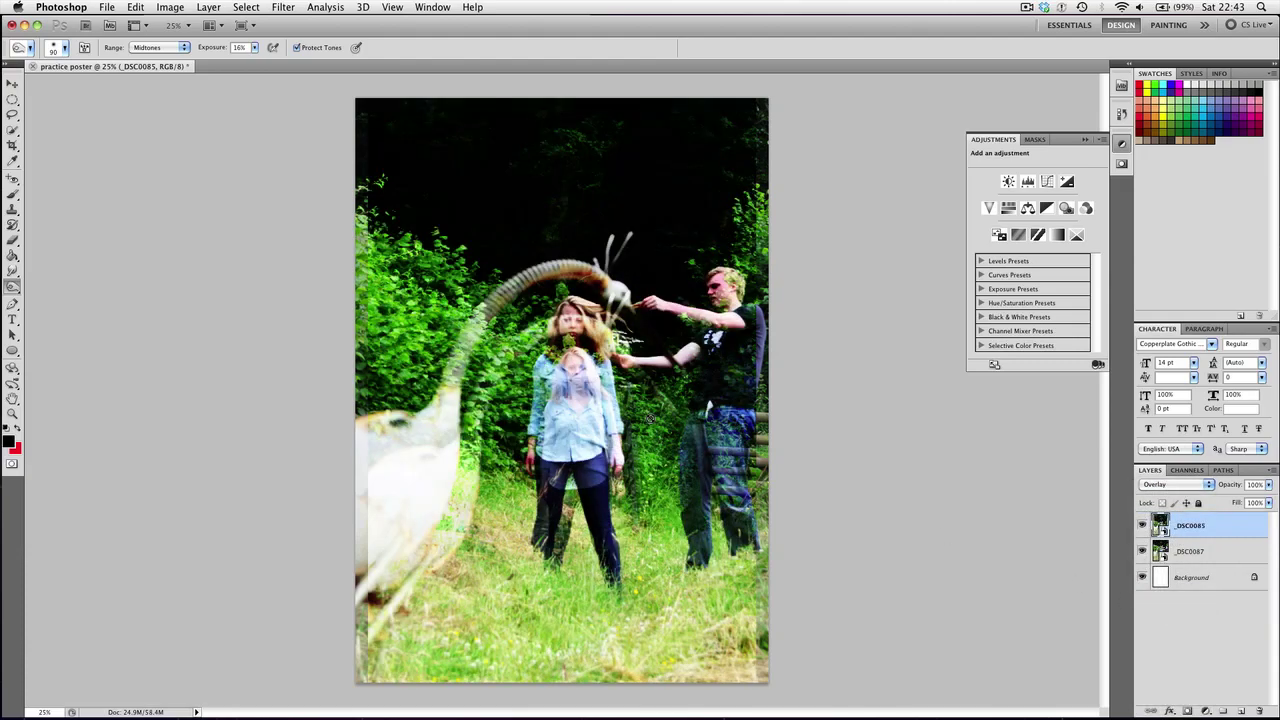
Free Transform the _DSC0085 photo down to about 82% and nudge it up
{"action": "key", "text": "super+t"}
{"action": "left_click_drag", "start_coordinate": [766, 684], "coordinate": [745, 645]}
{"action": "key", "text": "shift+Up"}
{"action": "key", "text": "Up"}
{"action": "key", "text": "Up"}
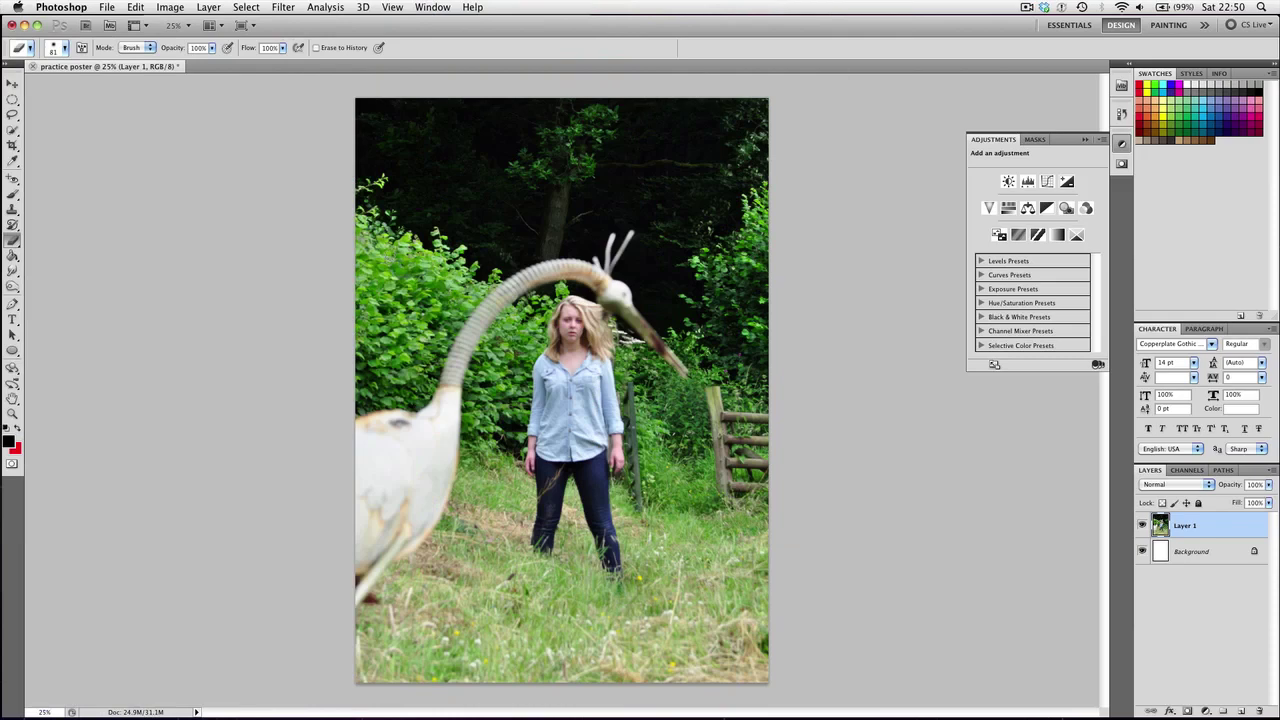
Browse the Filter menu's blur options without applying any
{"action": "left_click", "coordinate": [283, 7]}
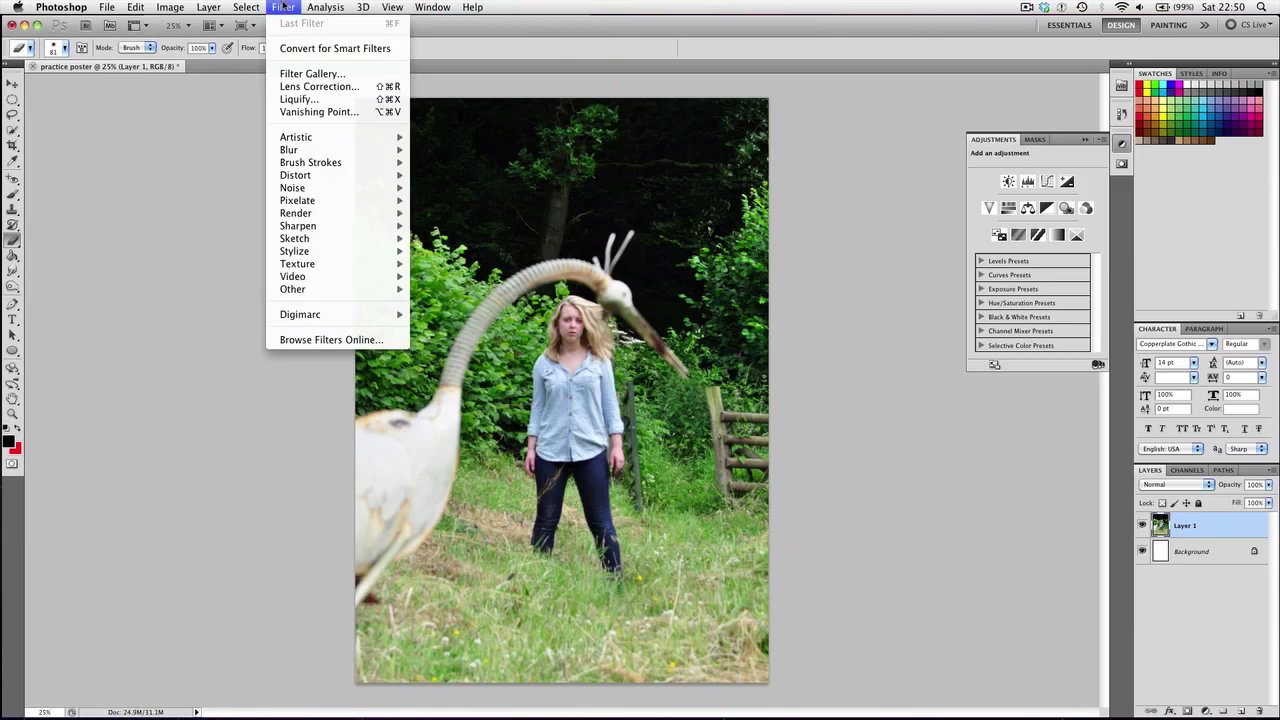
{"action": "left_click", "coordinate": [803, 530]}
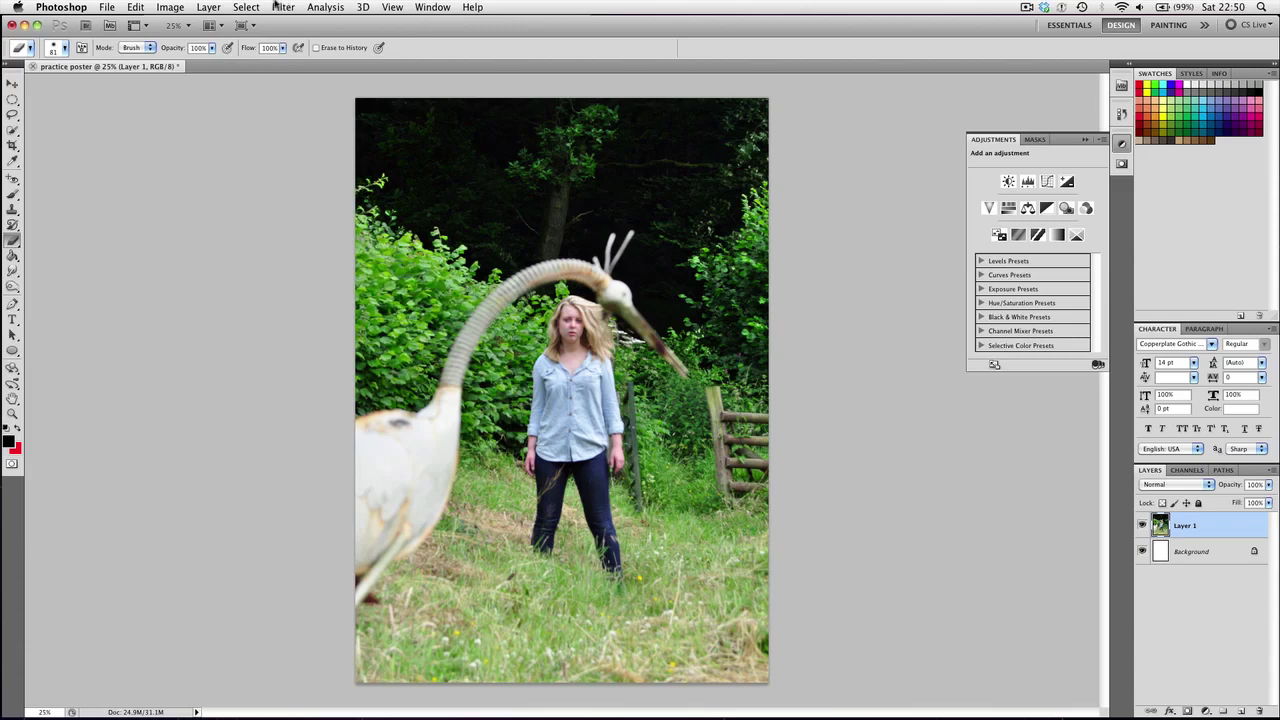
{"action": "left_click", "coordinate": [278, 6]}
{"action": "mouse_move", "coordinate": [333, 151]}
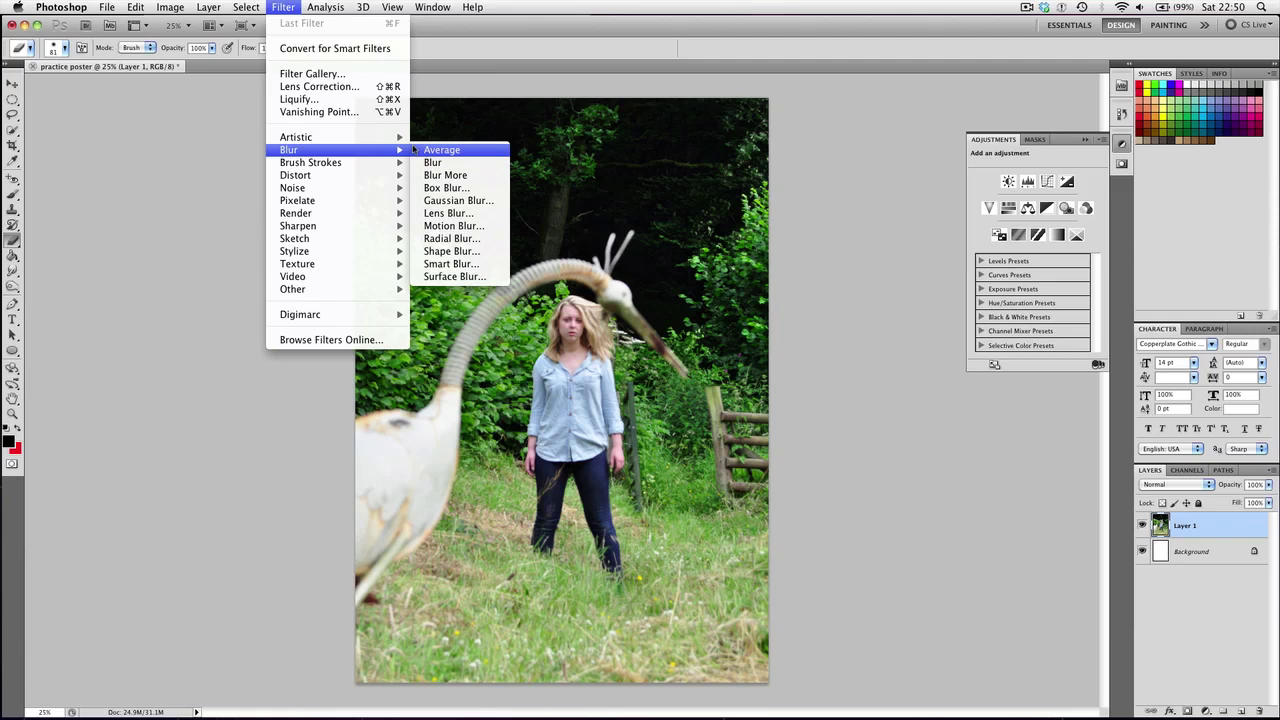
{"action": "left_click", "coordinate": [1053, 520]}
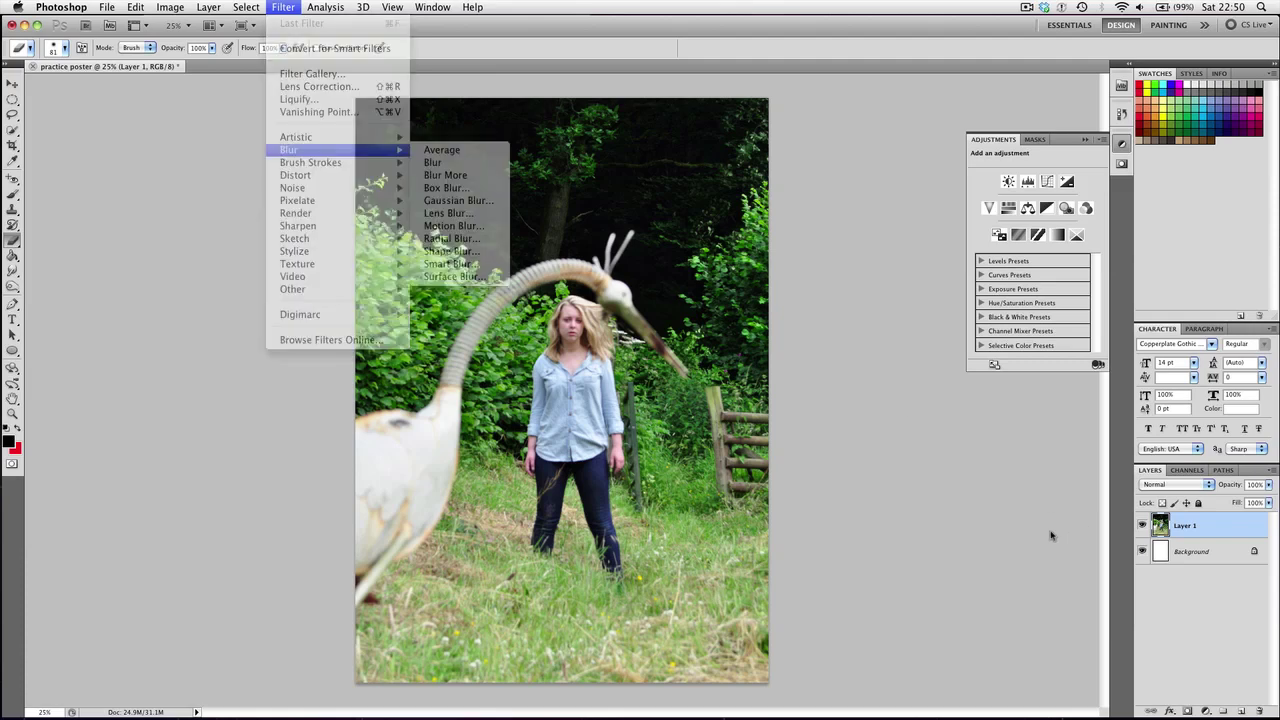
Duplicate Layer 1 and apply a Box Blur with an increased radius to the copy
{"action": "right_click", "coordinate": [1219, 526]}
{"action": "left_click", "coordinate": [1250, 570]}
{"action": "key", "text": "Return"}
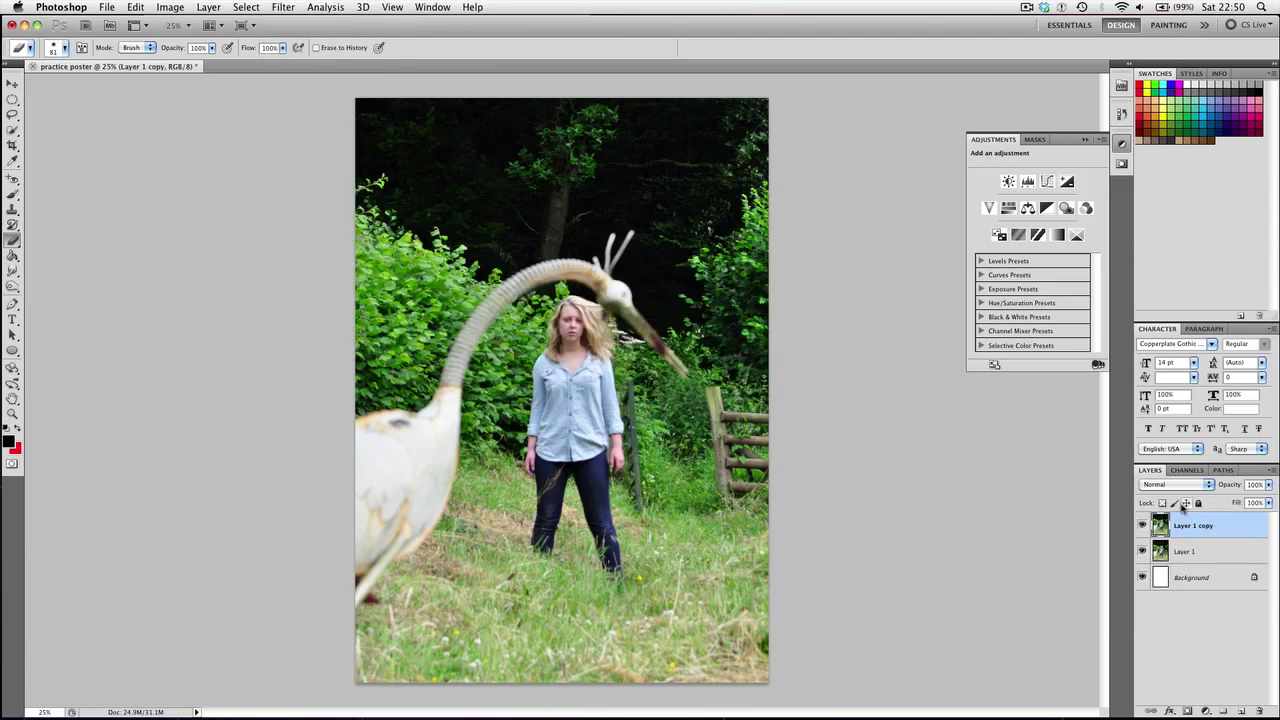
{"action": "left_click", "coordinate": [283, 7]}
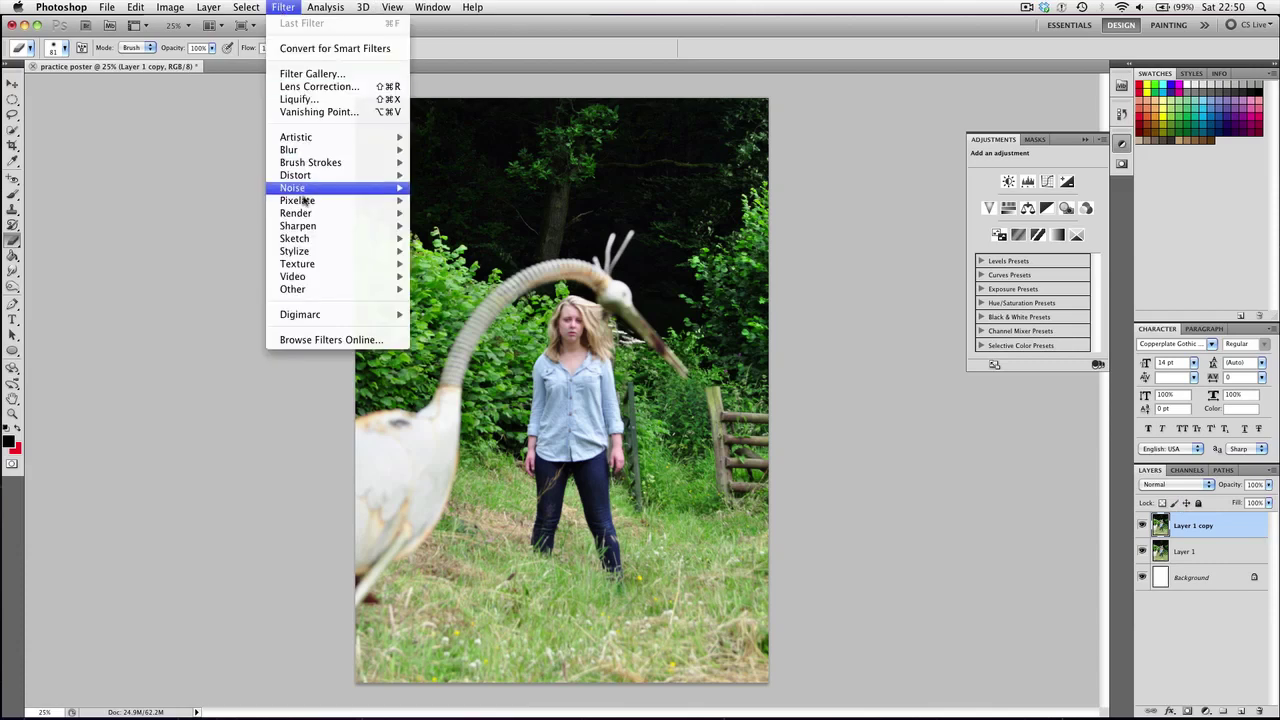
{"action": "mouse_move", "coordinate": [310, 155]}
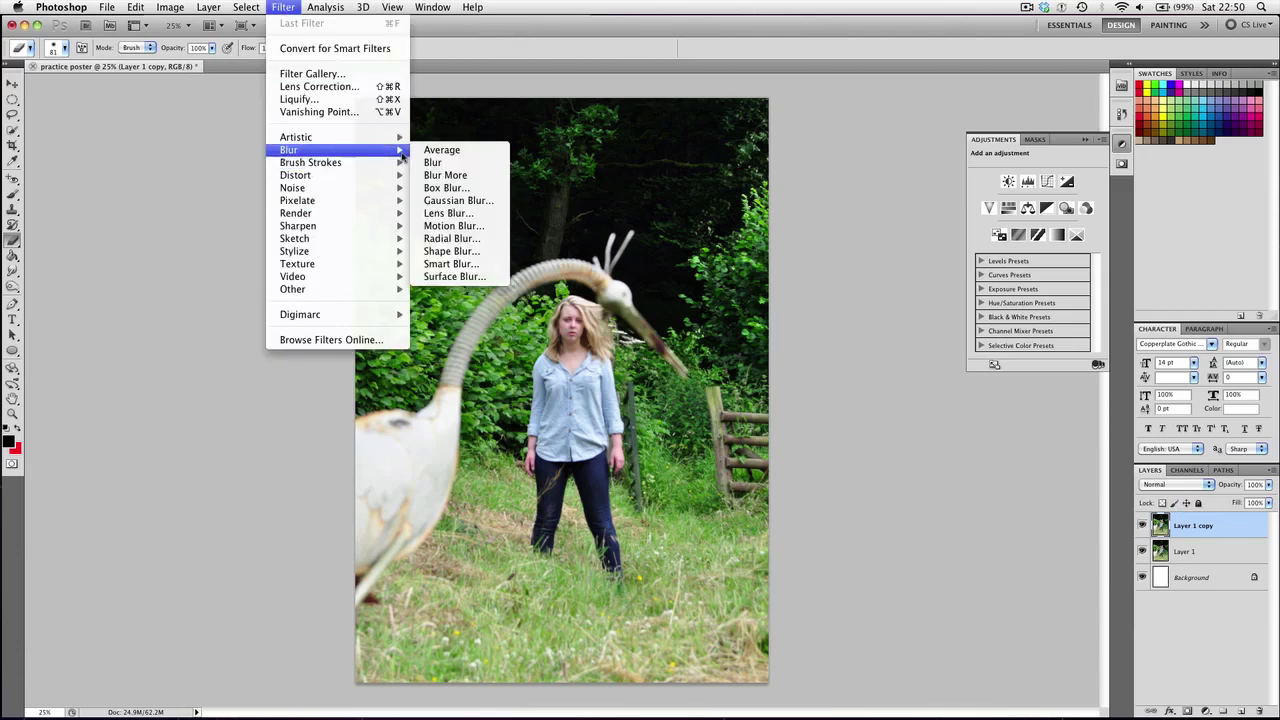
{"action": "left_click", "coordinate": [446, 188]}
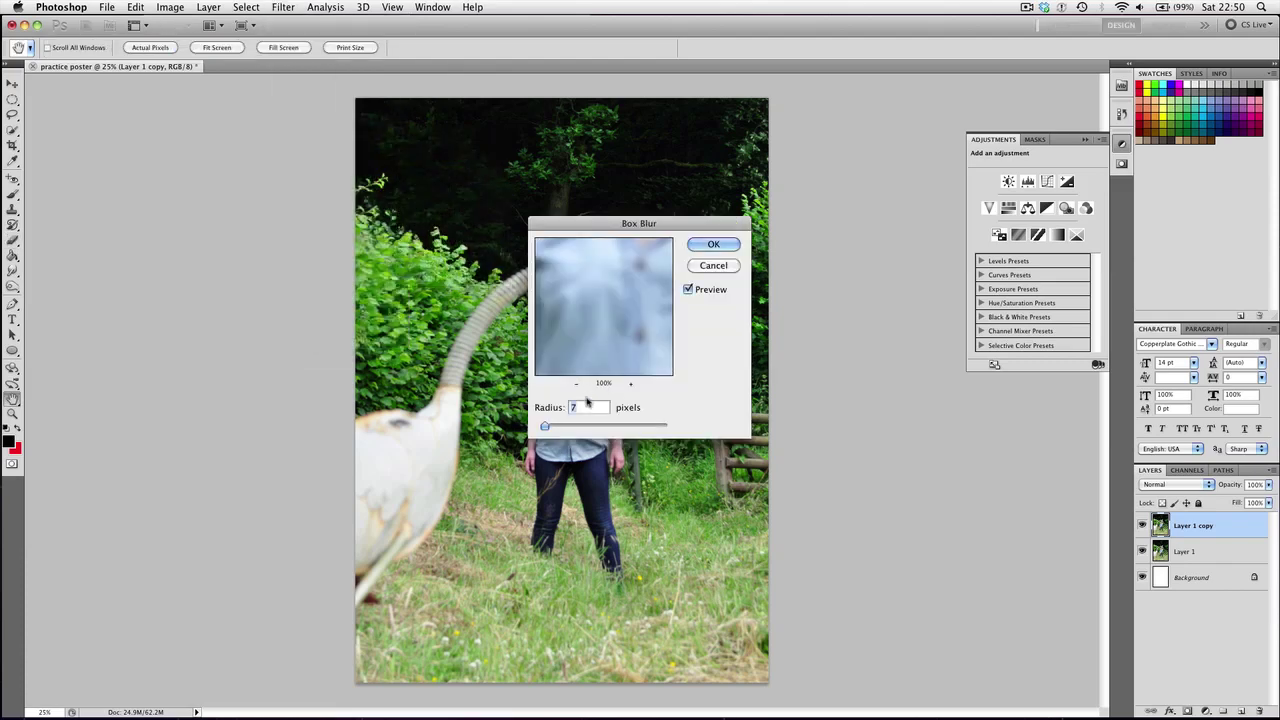
{"action": "mouse_move", "coordinate": [546, 426]}
{"action": "left_mouse_down"}
{"action": "mouse_move", "coordinate": [569, 427]}
{"action": "mouse_move", "coordinate": [557, 428]}
{"action": "left_mouse_up"}
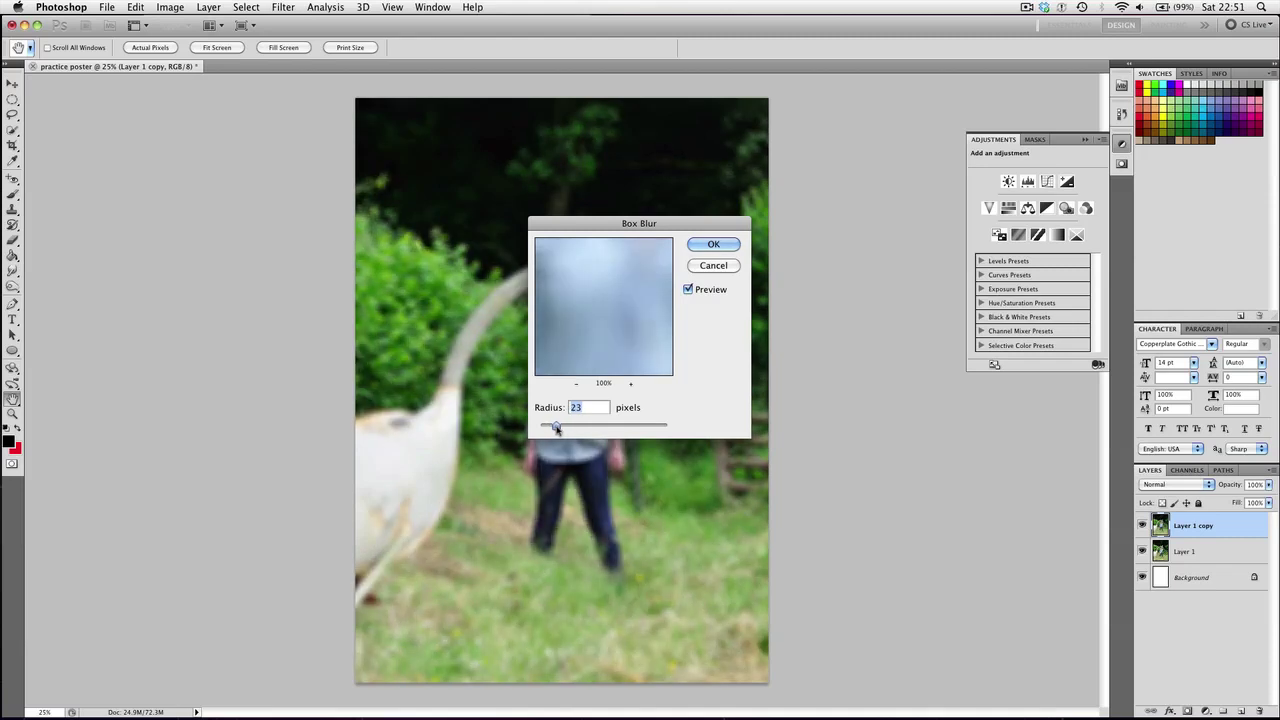
{"action": "left_click", "coordinate": [713, 244]}
Zoom in to inspect the blur, then zoom back out to the whole poster
{"action": "key", "text": "e"}
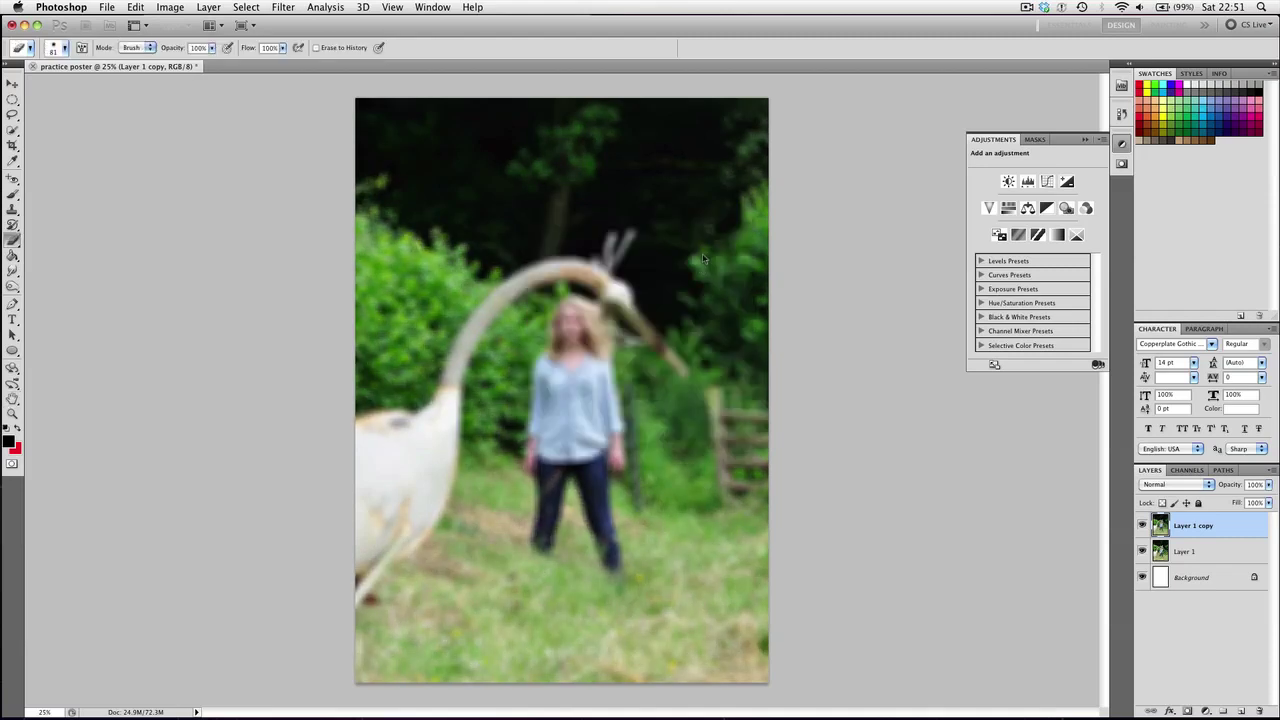
{"action": "key", "text": "super+plus"}
{"action": "key", "text": "super+plus"}
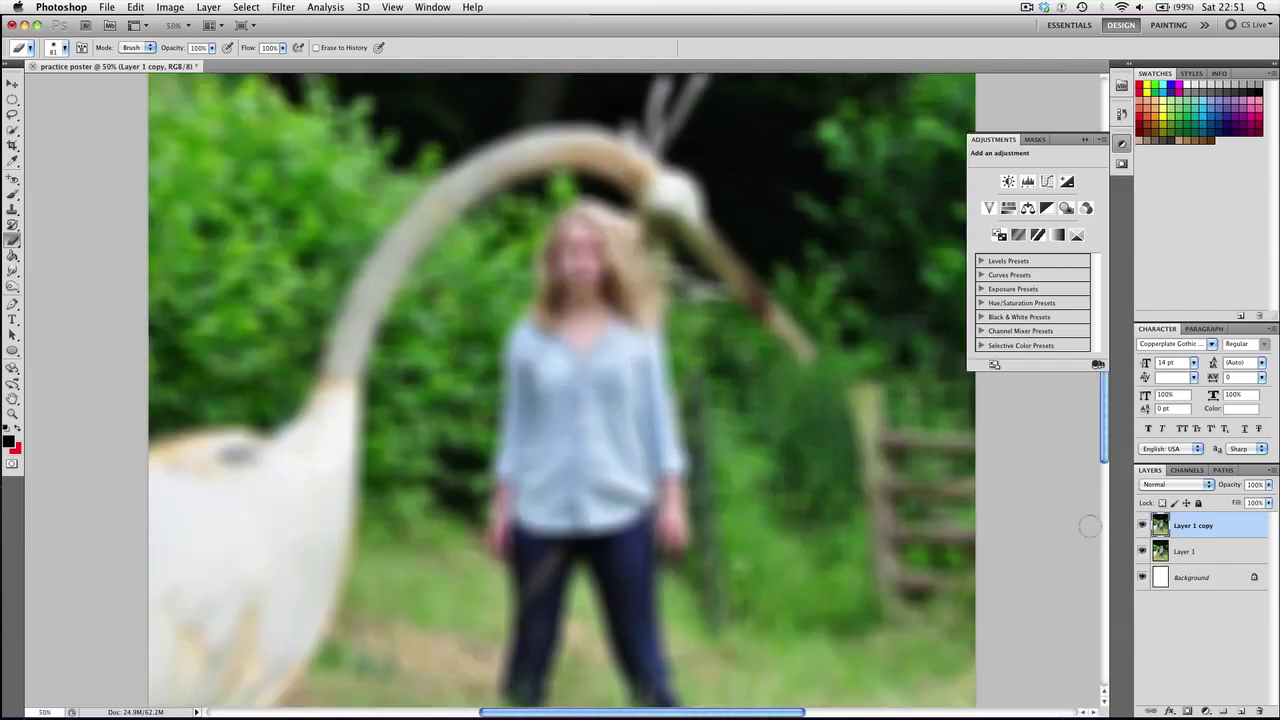
{"action": "scroll", "coordinate": [857, 577], "scroll_direction": "down", "scroll_amount": 5}
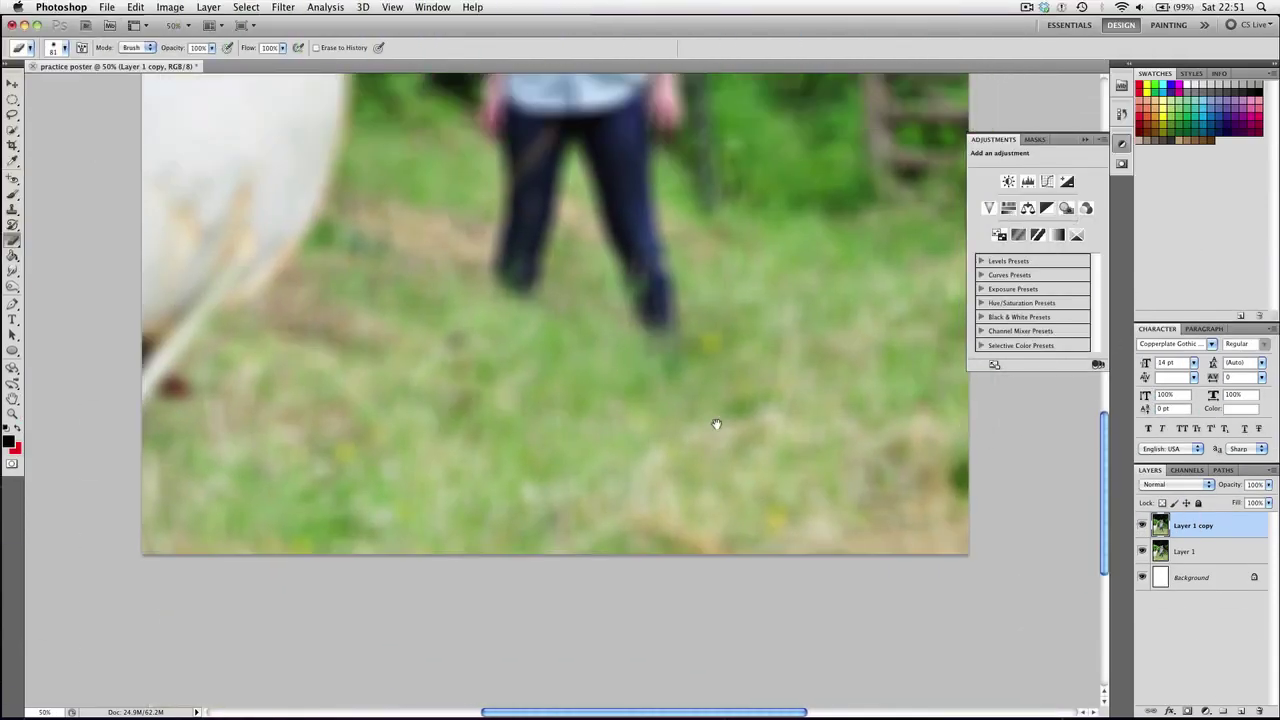
{"action": "scroll", "coordinate": [716, 424], "scroll_direction": "down", "scroll_amount": 1}
{"action": "key", "text": "super+minus"}
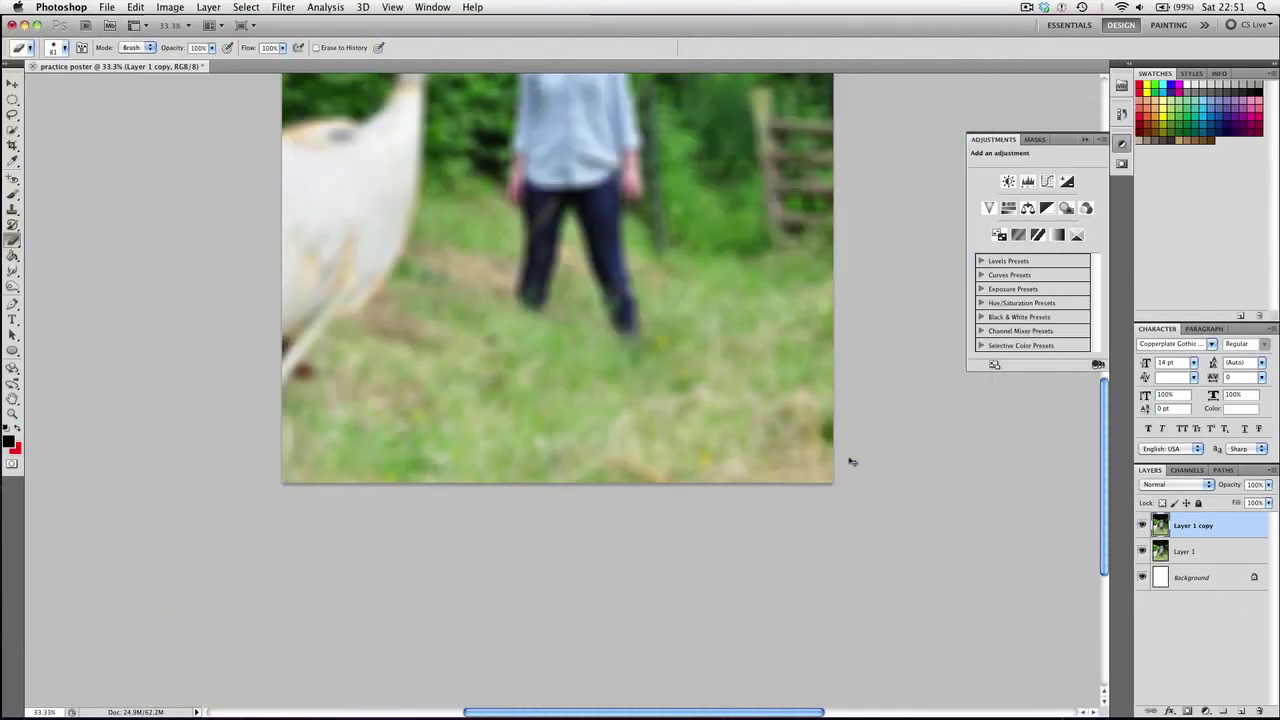
{"action": "key", "text": "super+minus"}
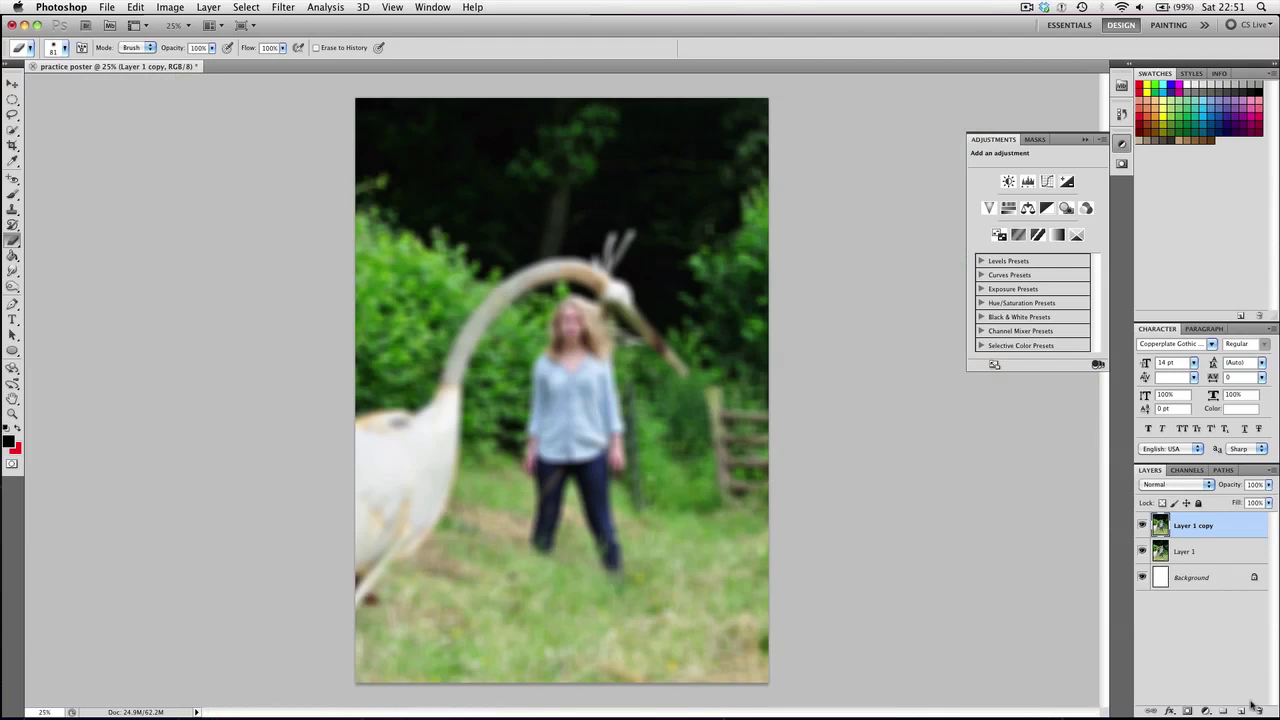
{"action": "mouse_move", "coordinate": [1238, 714]}
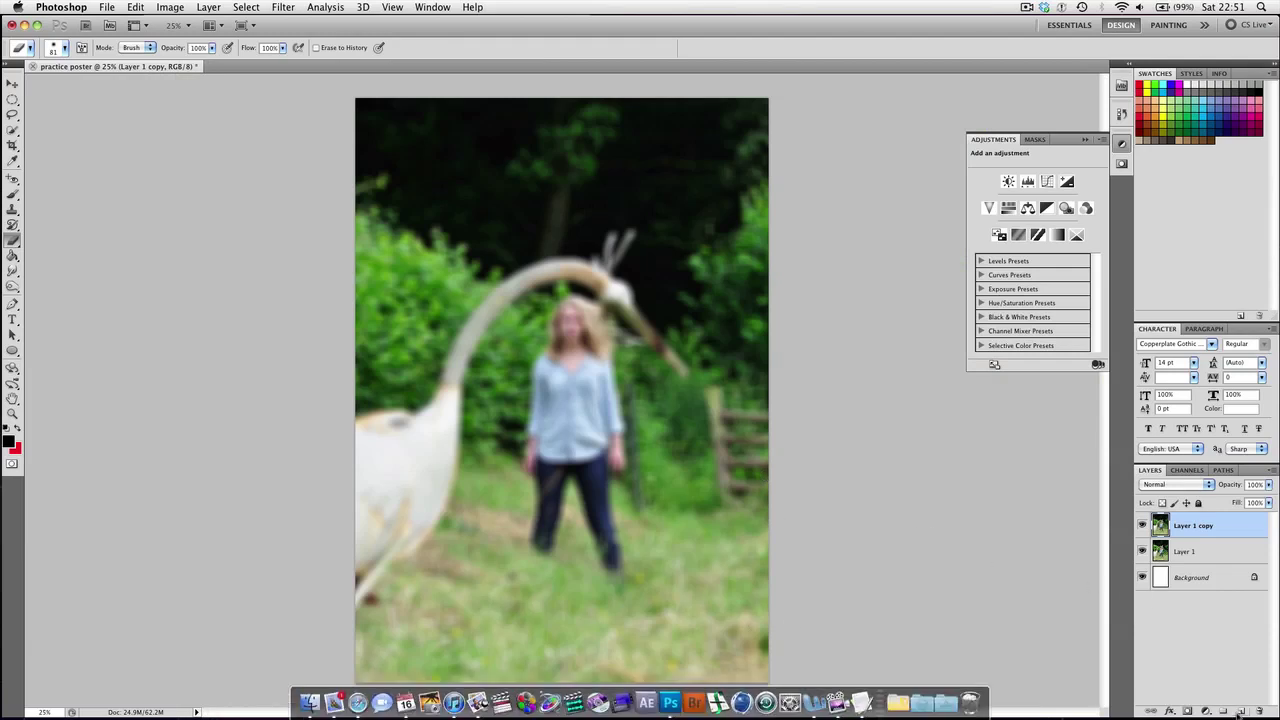
Mask Layer 1 copy with a gradient dragged up from the girl's legs, blurring only the grass
{"action": "left_click", "coordinate": [1187, 711]}
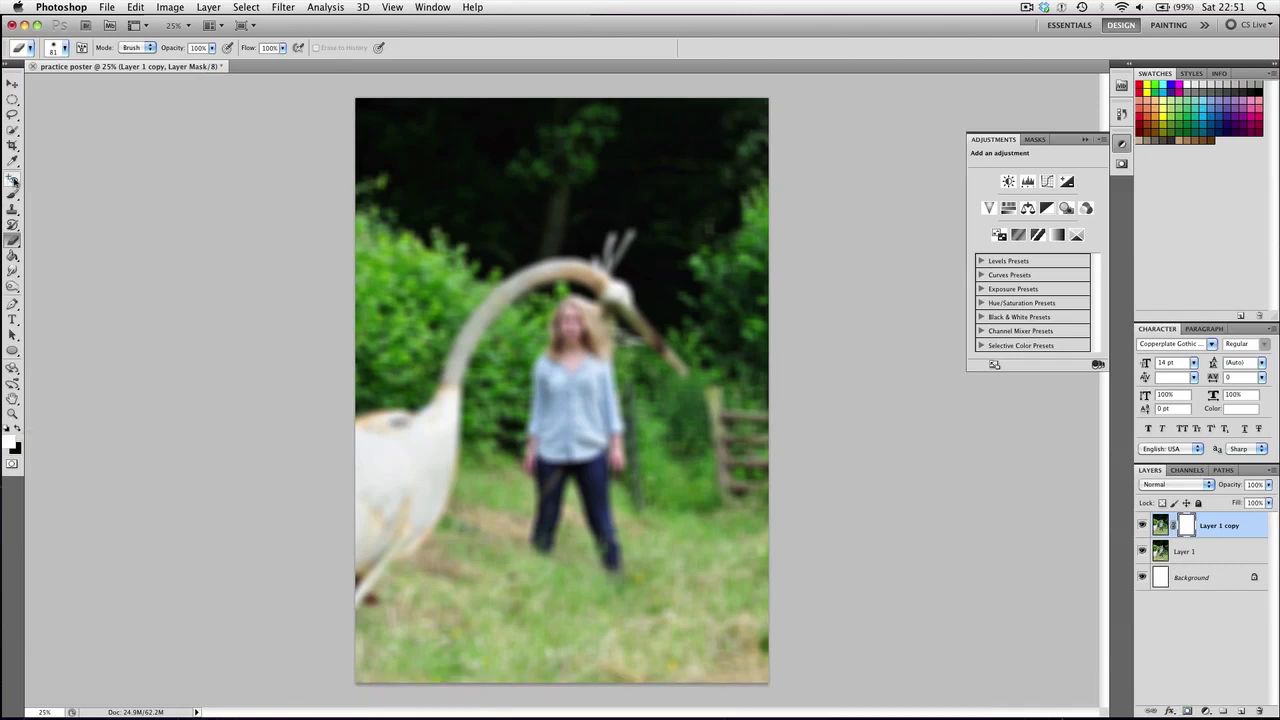
{"action": "left_click", "coordinate": [14, 256]}
{"action": "left_click", "coordinate": [34, 253]}
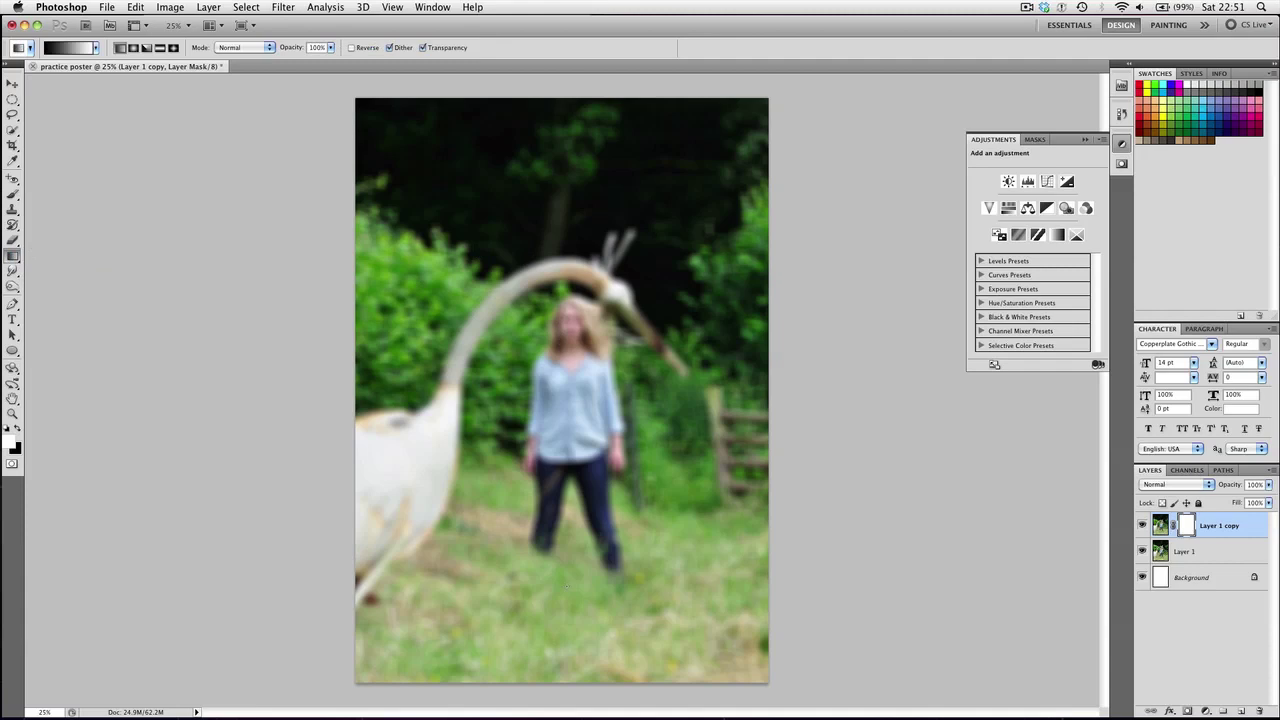
{"action": "left_click_drag", "start_coordinate": [548, 528], "coordinate": [546, 630]}
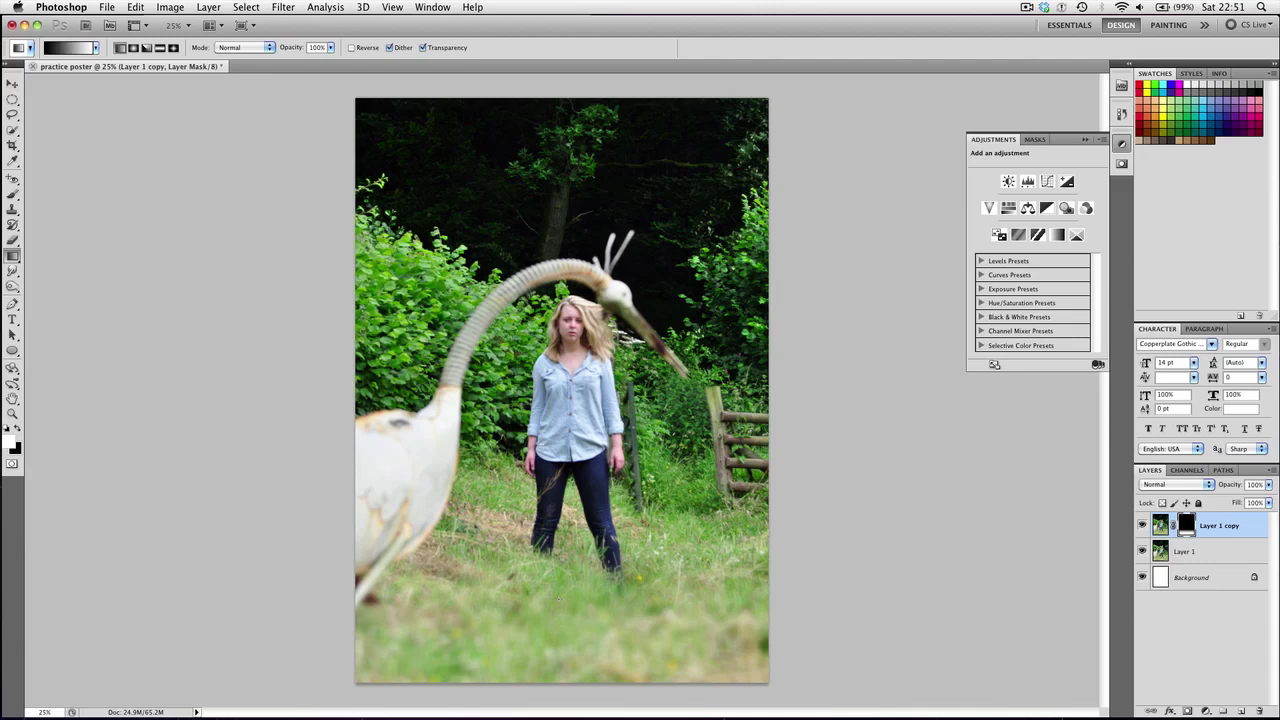
{"action": "left_click_drag", "start_coordinate": [575, 463], "coordinate": [575, 566]}
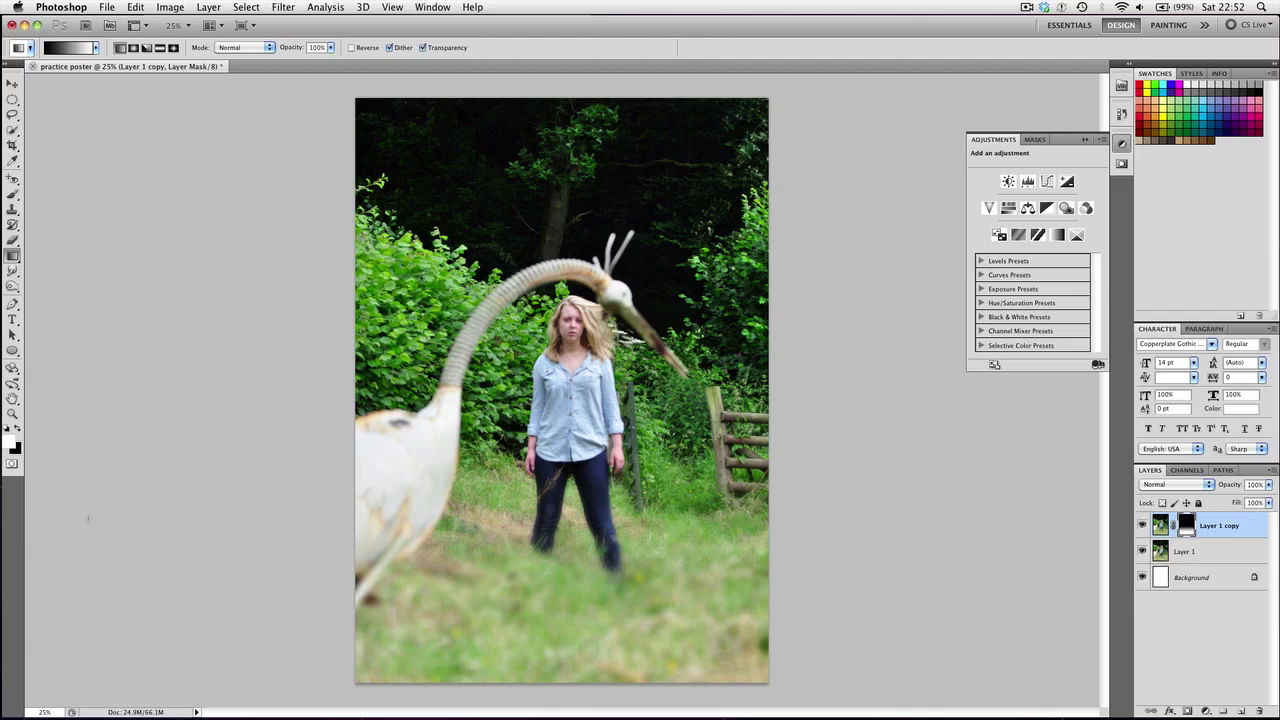
Set up a fully soft Brush at 339 px for painting the mask
{"action": "left_click", "coordinate": [12, 194]}
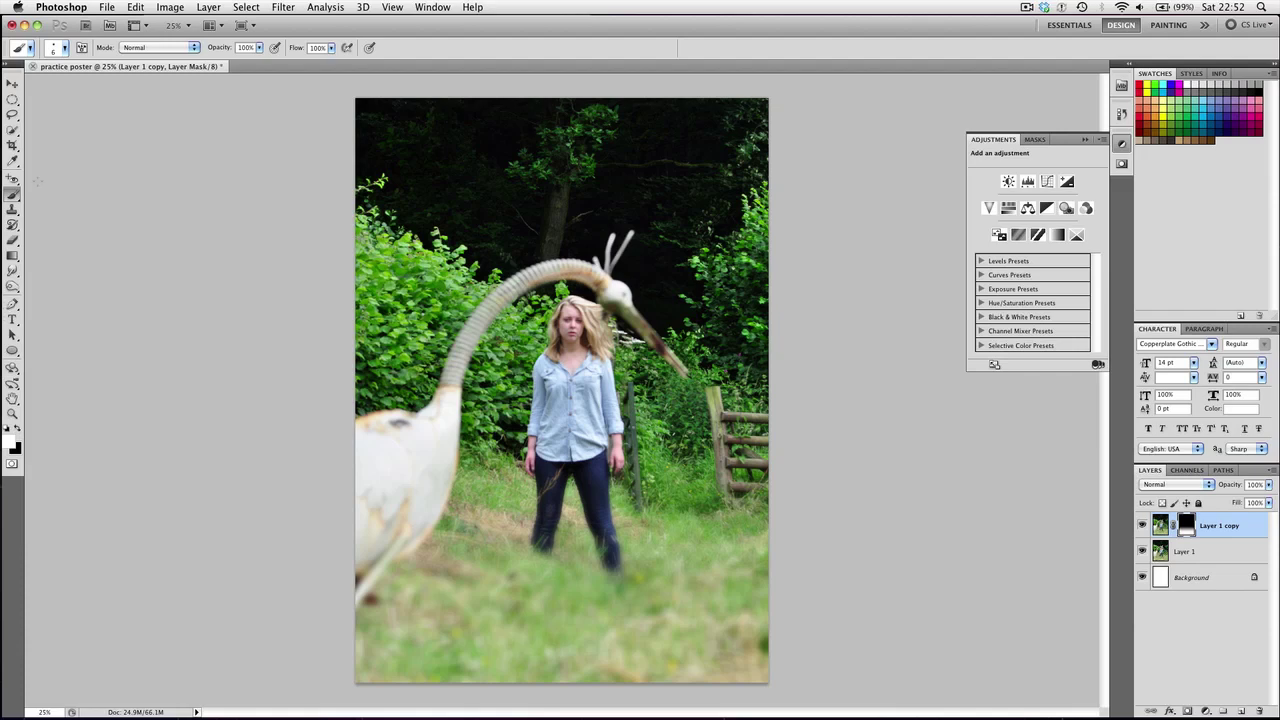
{"action": "right_click", "coordinate": [510, 345]}
{"action": "left_click_drag", "start_coordinate": [464, 316], "coordinate": [521, 317]}
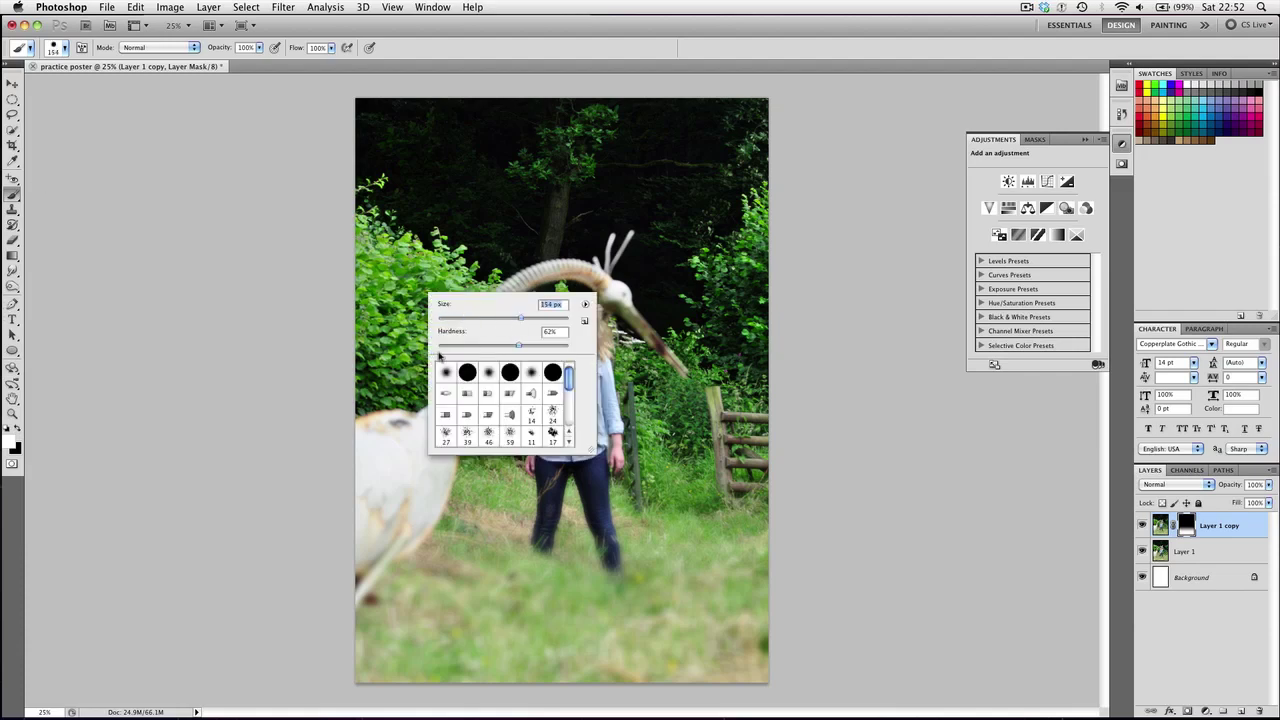
{"action": "left_click", "coordinate": [439, 345]}
{"action": "left_click_drag", "start_coordinate": [537, 318], "coordinate": [544, 318]}
{"action": "key", "text": "Return"}
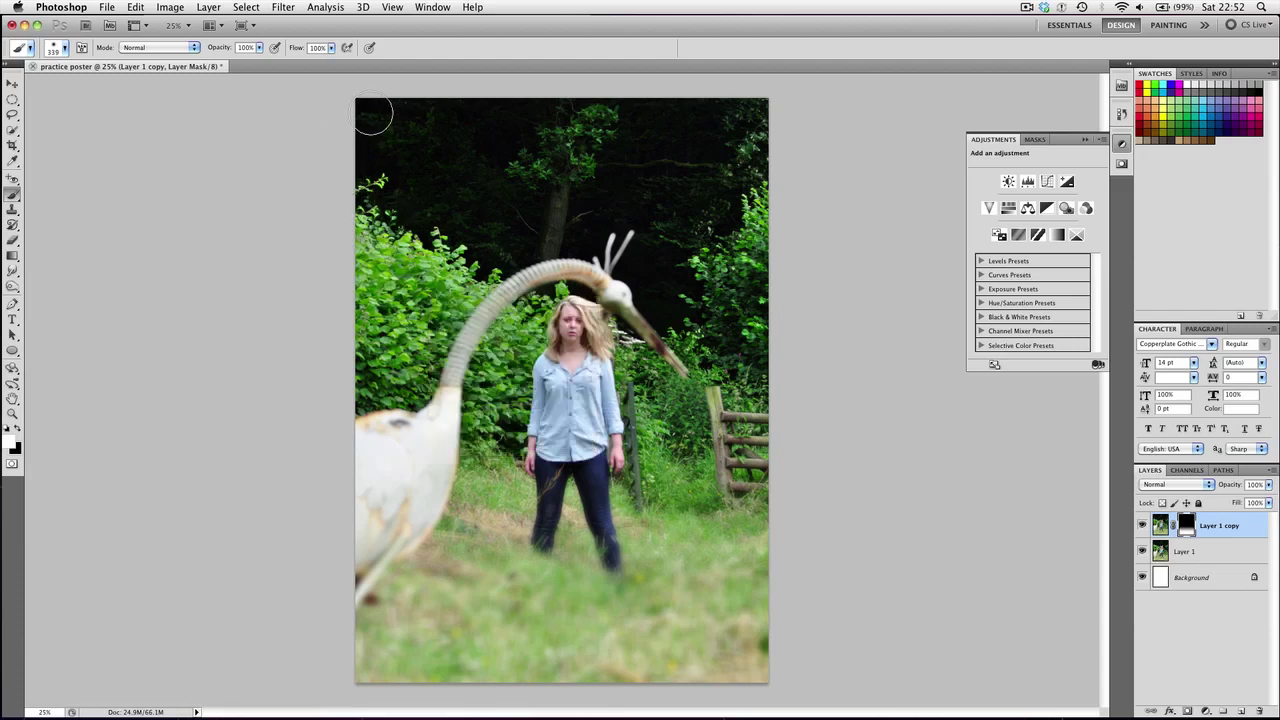
Paint the mask with a larger brush over the left edge, right fence and top treetops
{"action": "key", "text": "bracketright"}
{"action": "key", "text": "bracketright"}
{"action": "key", "text": "bracketright"}
{"action": "mouse_move", "coordinate": [386, 120]}
{"action": "left_mouse_down"}
{"action": "mouse_move", "coordinate": [350, 168]}
{"action": "mouse_move", "coordinate": [365, 450]}
{"action": "left_mouse_up"}
{"action": "left_click_drag", "start_coordinate": [714, 571], "coordinate": [766, 486]}
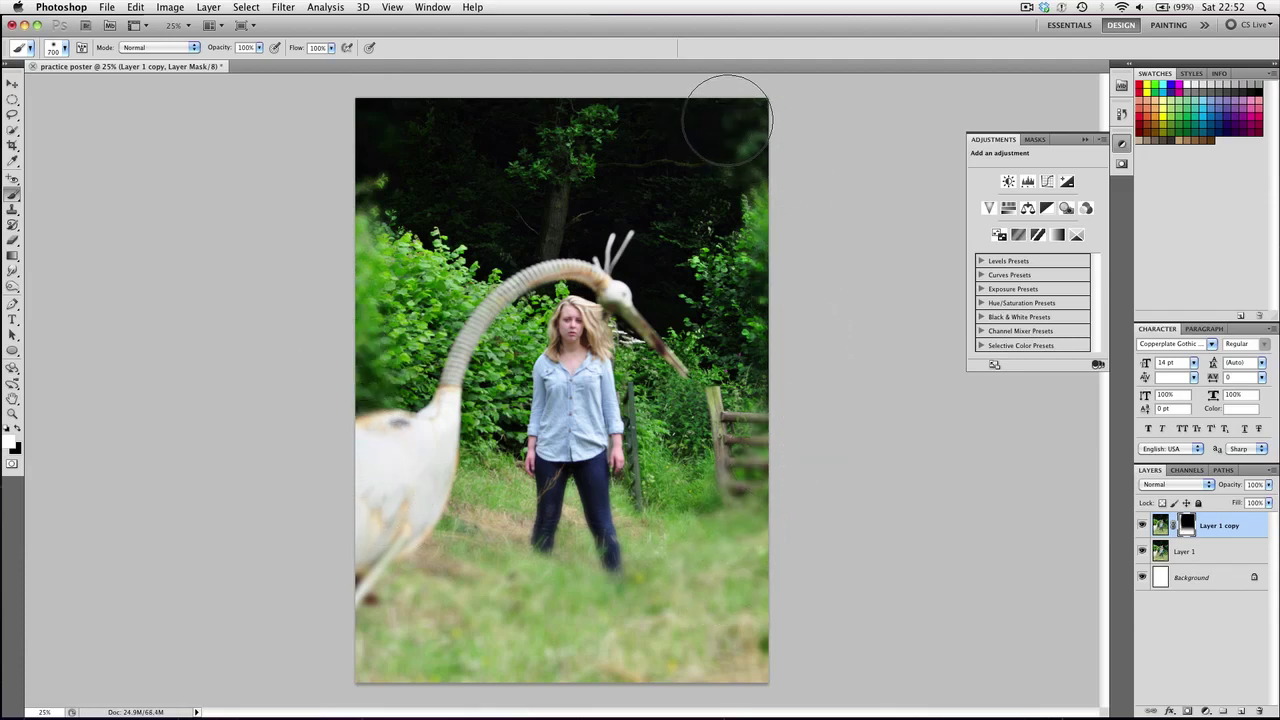
{"action": "mouse_move", "coordinate": [720, 121]}
{"action": "left_mouse_down"}
{"action": "mouse_move", "coordinate": [453, 127]}
{"action": "mouse_move", "coordinate": [412, 168]}
{"action": "mouse_move", "coordinate": [480, 111]}
{"action": "mouse_move", "coordinate": [390, 213]}
{"action": "left_mouse_up"}
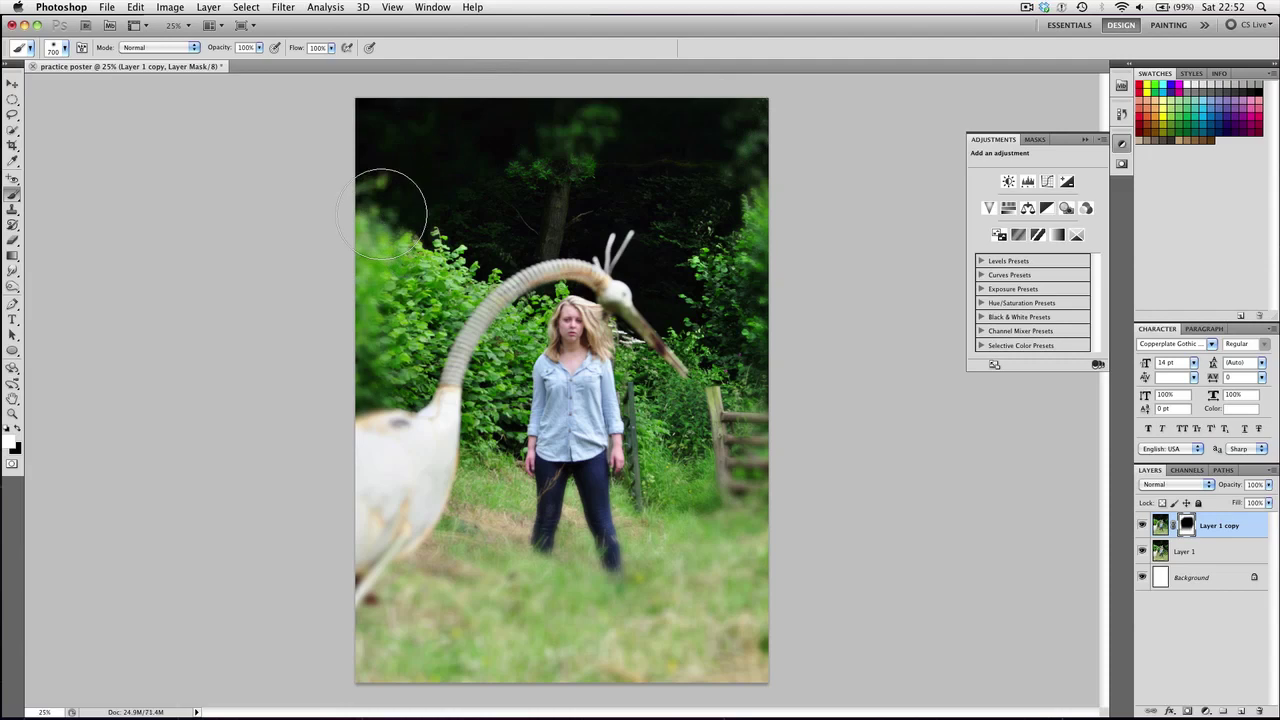
{"action": "key", "text": "bracketright"}
{"action": "key", "text": "bracketright"}
{"action": "key", "text": "bracketright"}
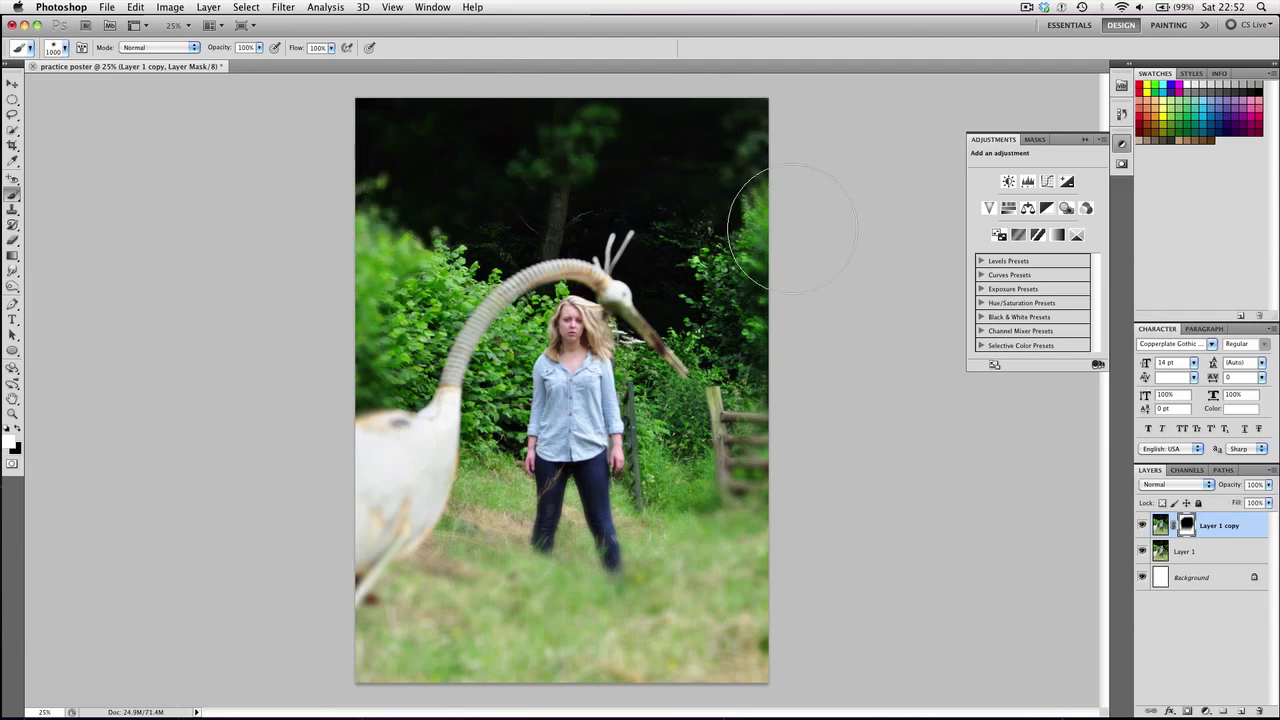
{"action": "mouse_move", "coordinate": [793, 230]}
{"action": "left_mouse_down"}
{"action": "mouse_move", "coordinate": [763, 223]}
{"action": "mouse_move", "coordinate": [720, 250]}
{"action": "mouse_move", "coordinate": [623, 137]}
{"action": "mouse_move", "coordinate": [594, 182]}
{"action": "left_mouse_up"}
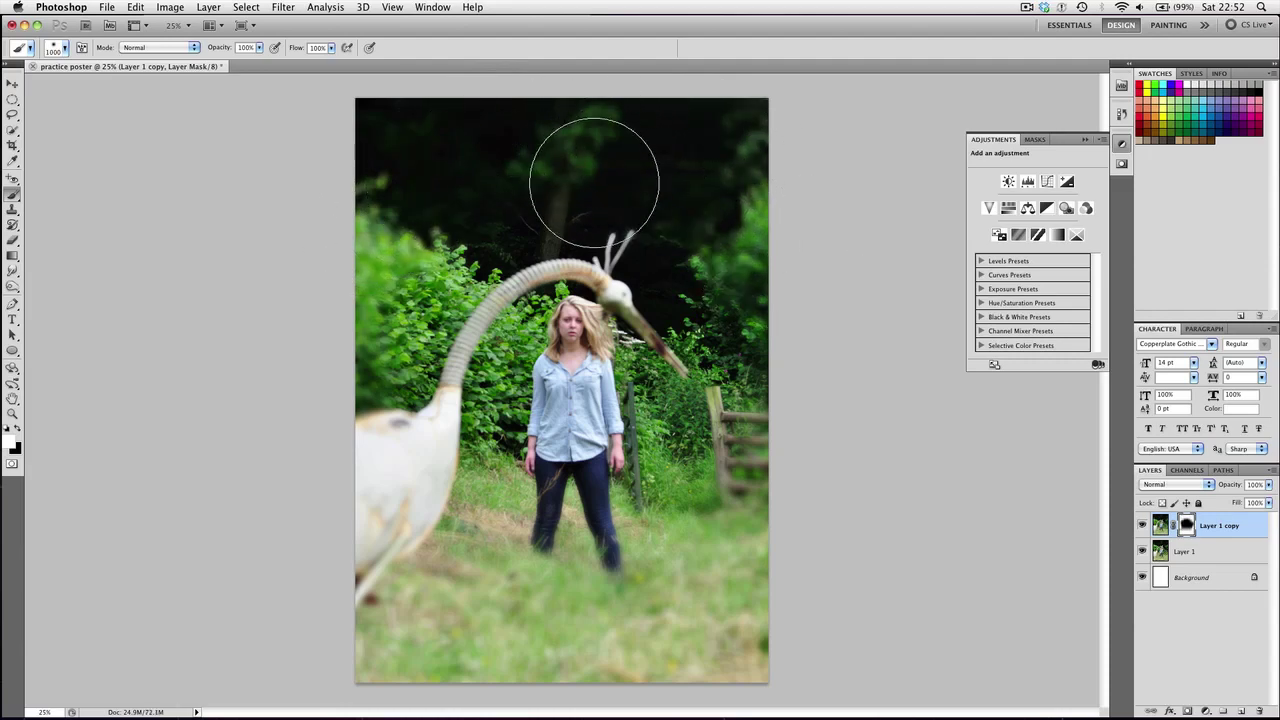
{"action": "key", "text": "t"}
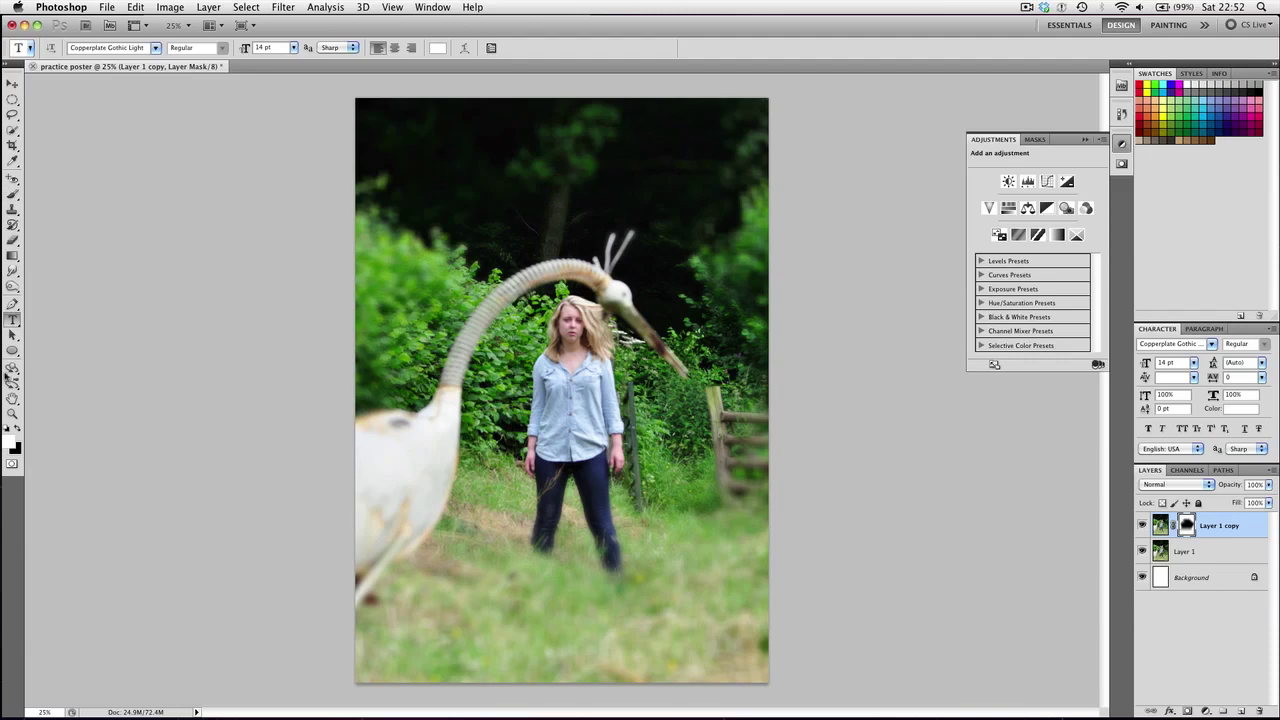
Choose SF Movie Poster from the Type tool's font family list
{"action": "left_click", "coordinate": [154, 48]}
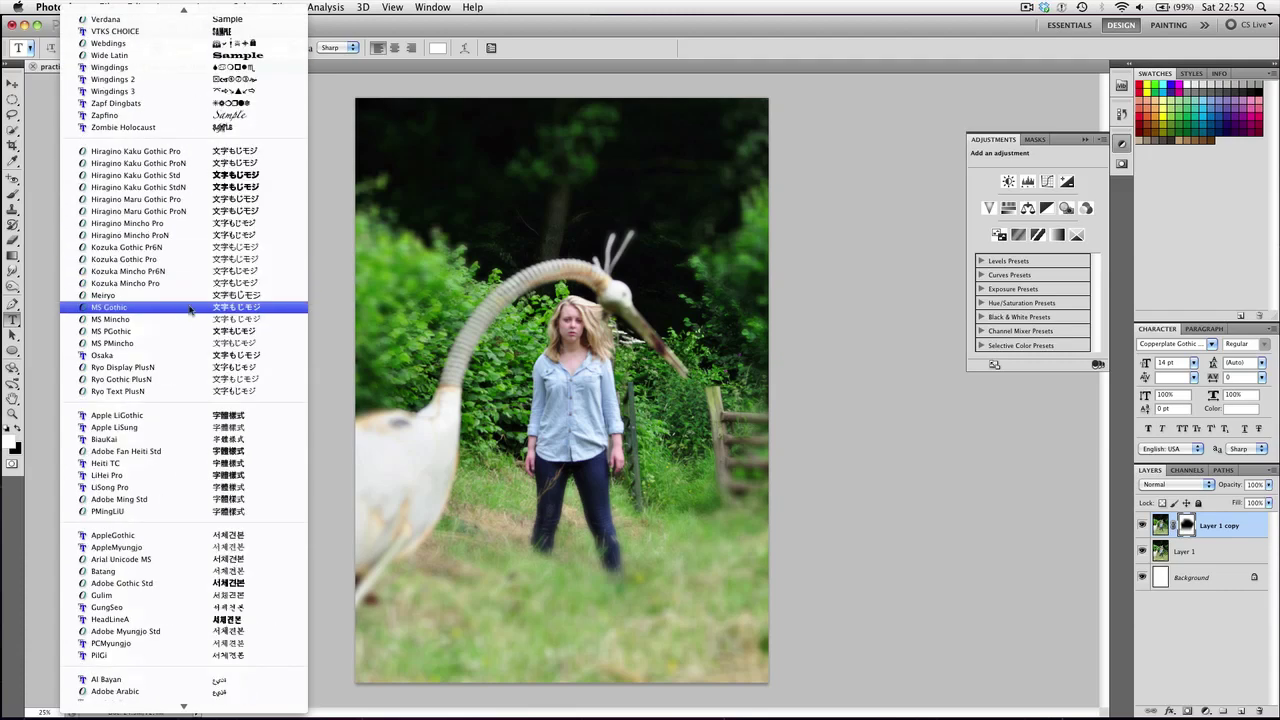
{"action": "scroll", "coordinate": [190, 310], "scroll_direction": "up", "scroll_amount": 15}
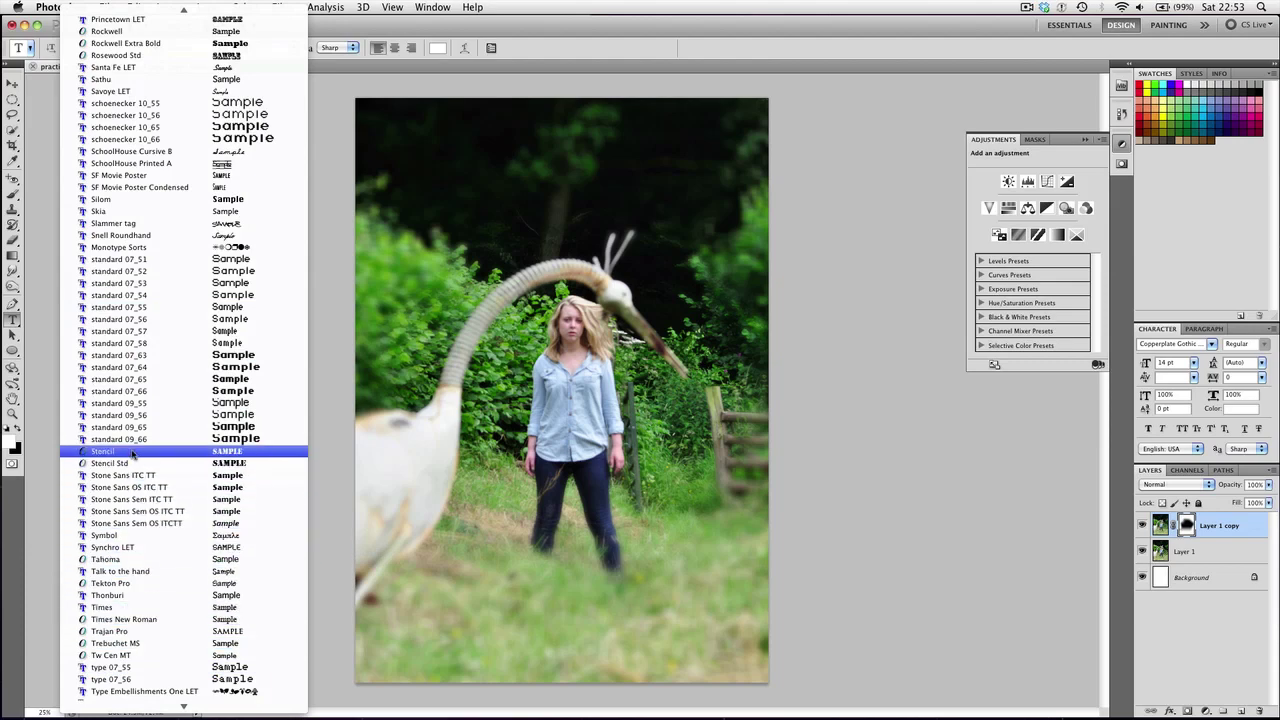
{"action": "left_click", "coordinate": [148, 176]}
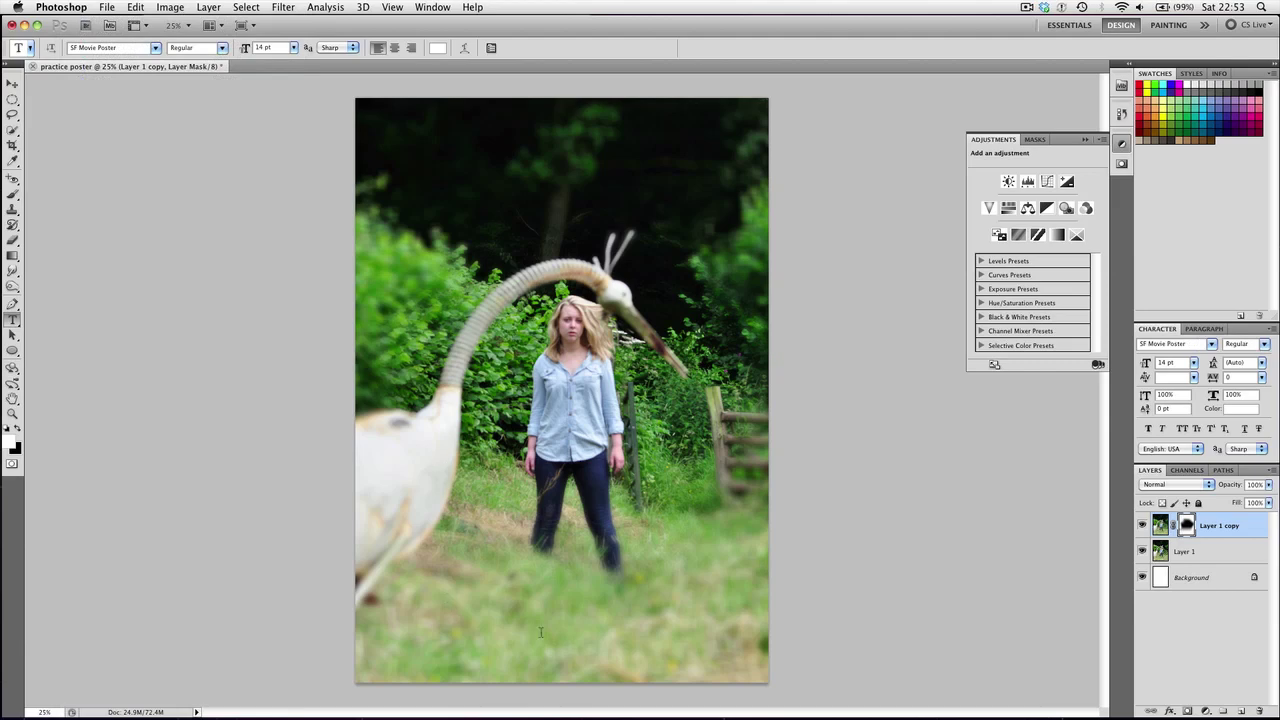
Type 'ALLENWOOD STATE PRESENTS' near the bottom, fix the missing space, add 'A FILM BY' and director's name
{"action": "left_click", "coordinate": [558, 633]}
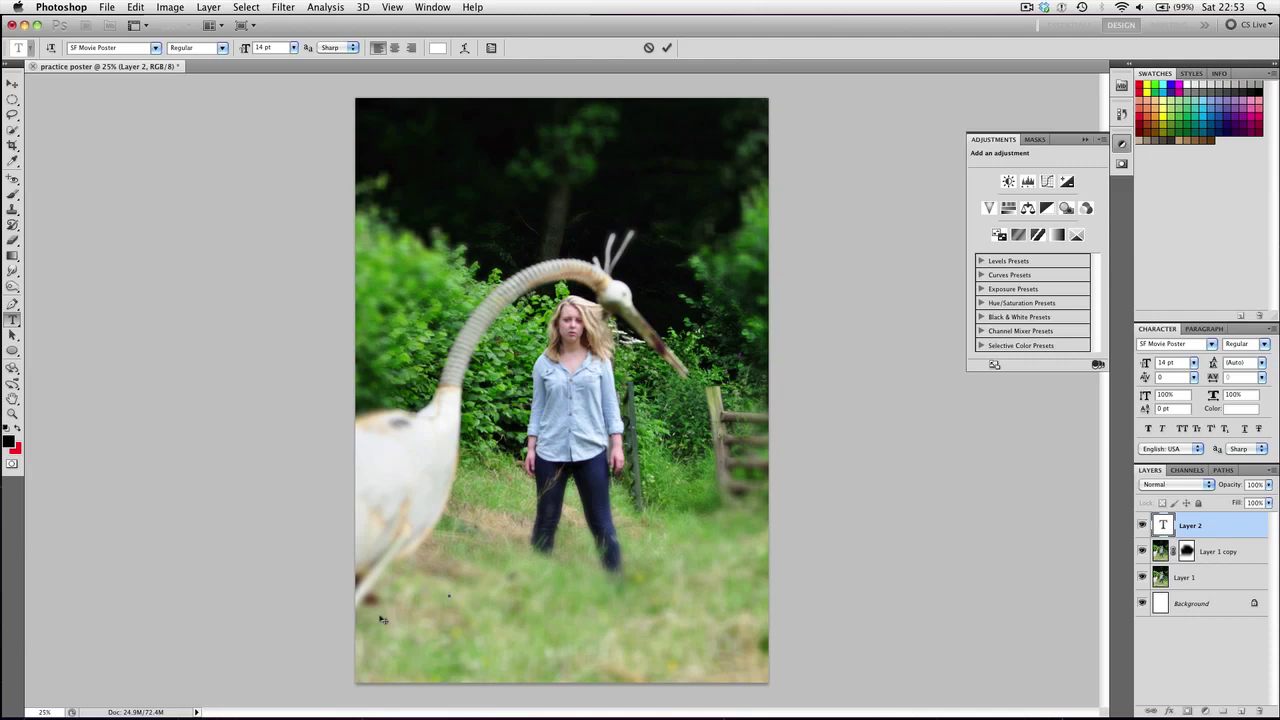
{"action": "type", "text": "ALLENWOOD STATE PRESENTS"}
{"action": "key", "text": "super+plus"}
{"action": "key", "text": "super+plus"}
{"action": "key", "text": "super+plus"}
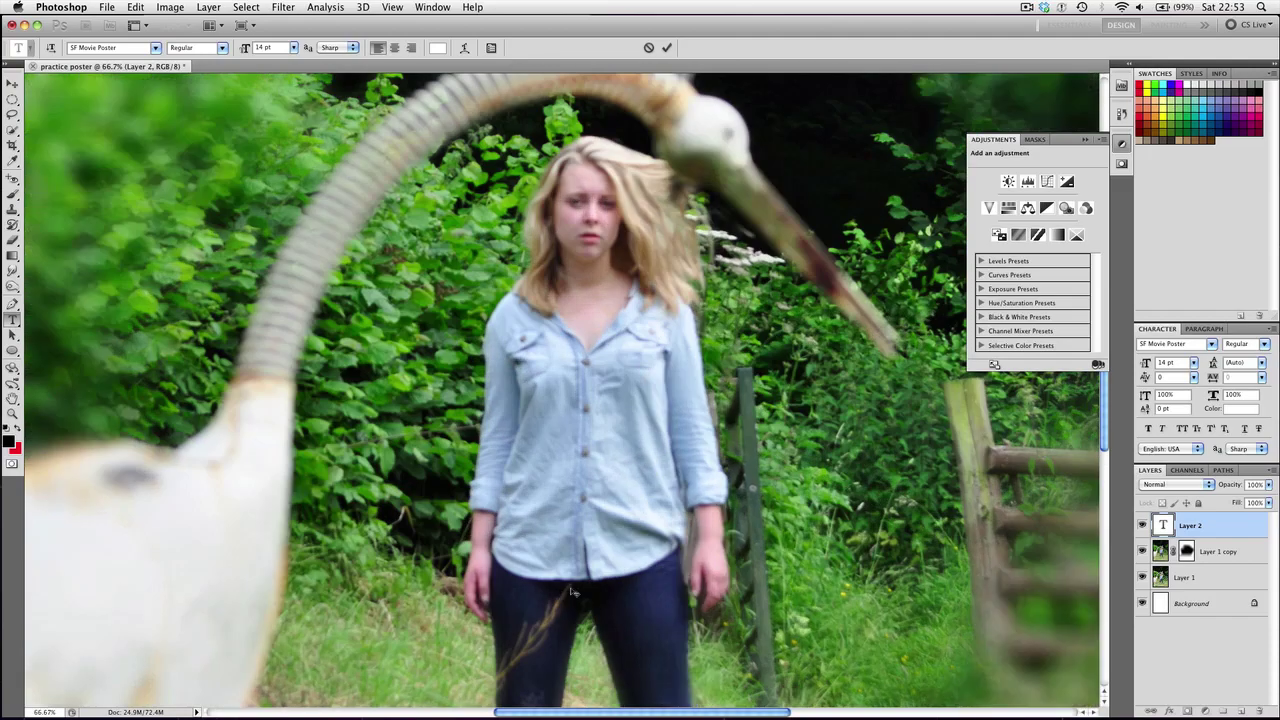
{"action": "scroll", "coordinate": [572, 592], "scroll_direction": "down", "scroll_amount": 10}
{"action": "scroll", "coordinate": [572, 592], "scroll_direction": "up", "scroll_amount": 5}
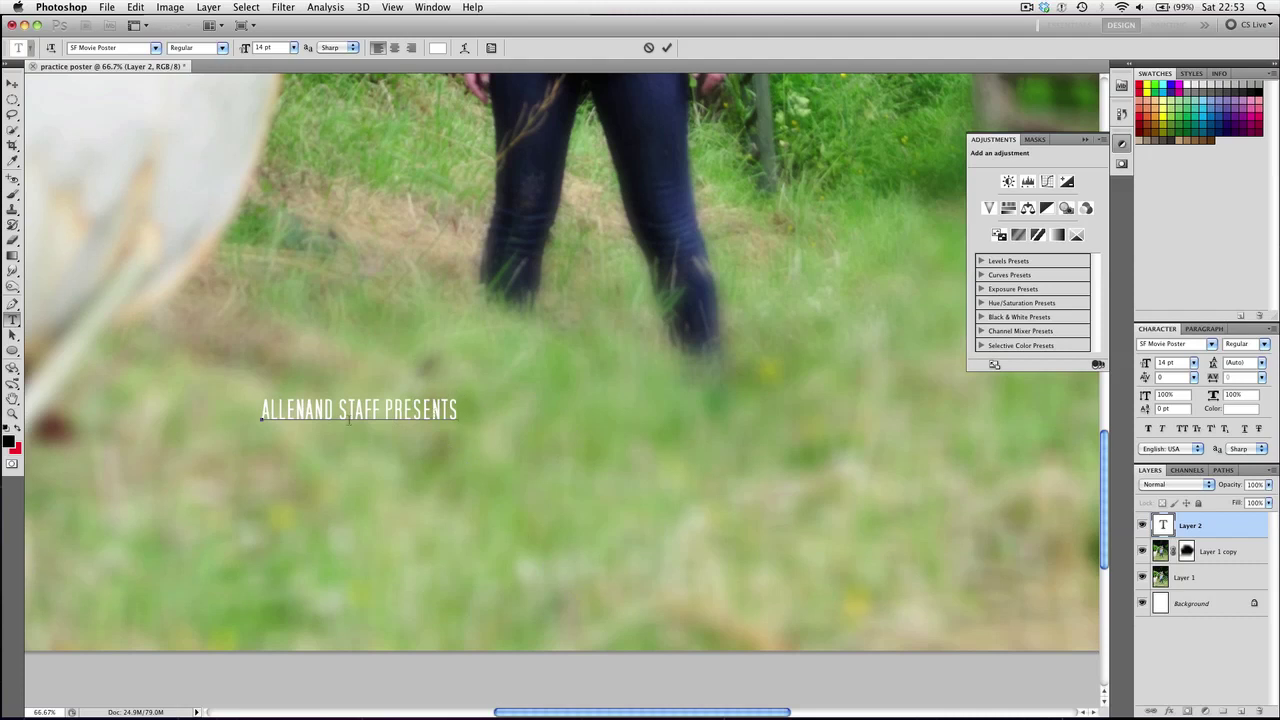
{"action": "left_click", "coordinate": [305, 410]}
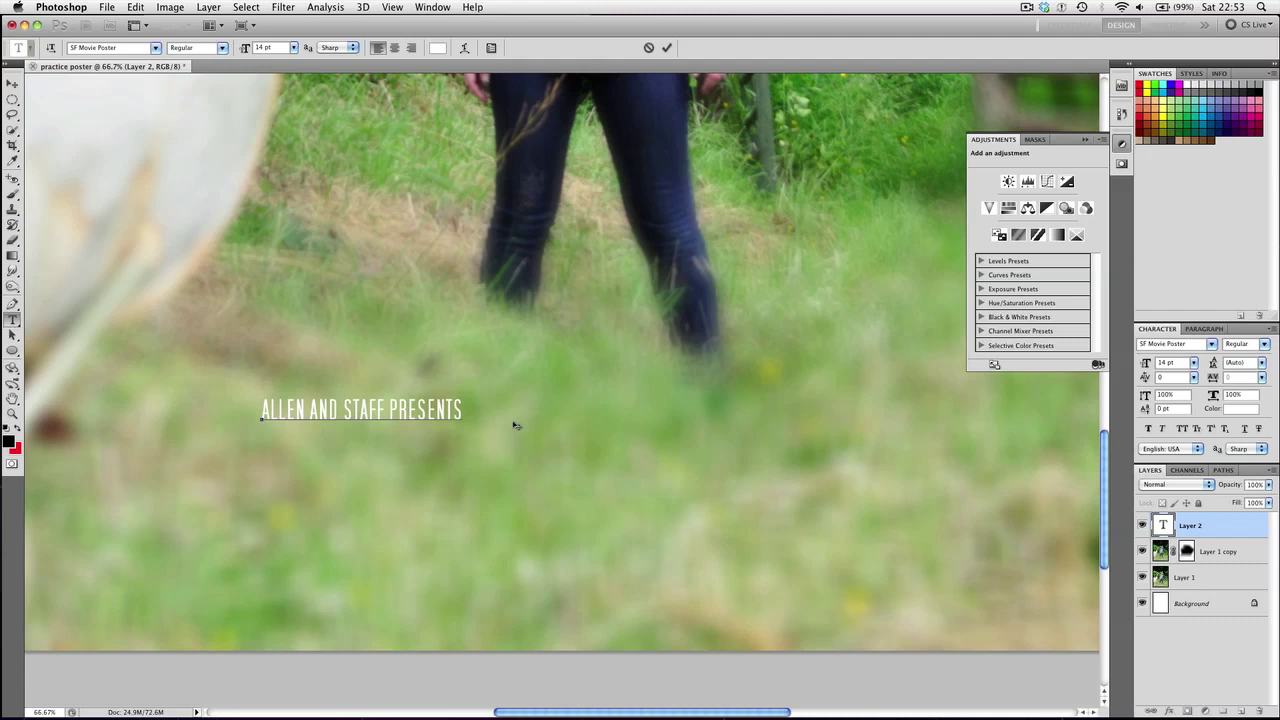
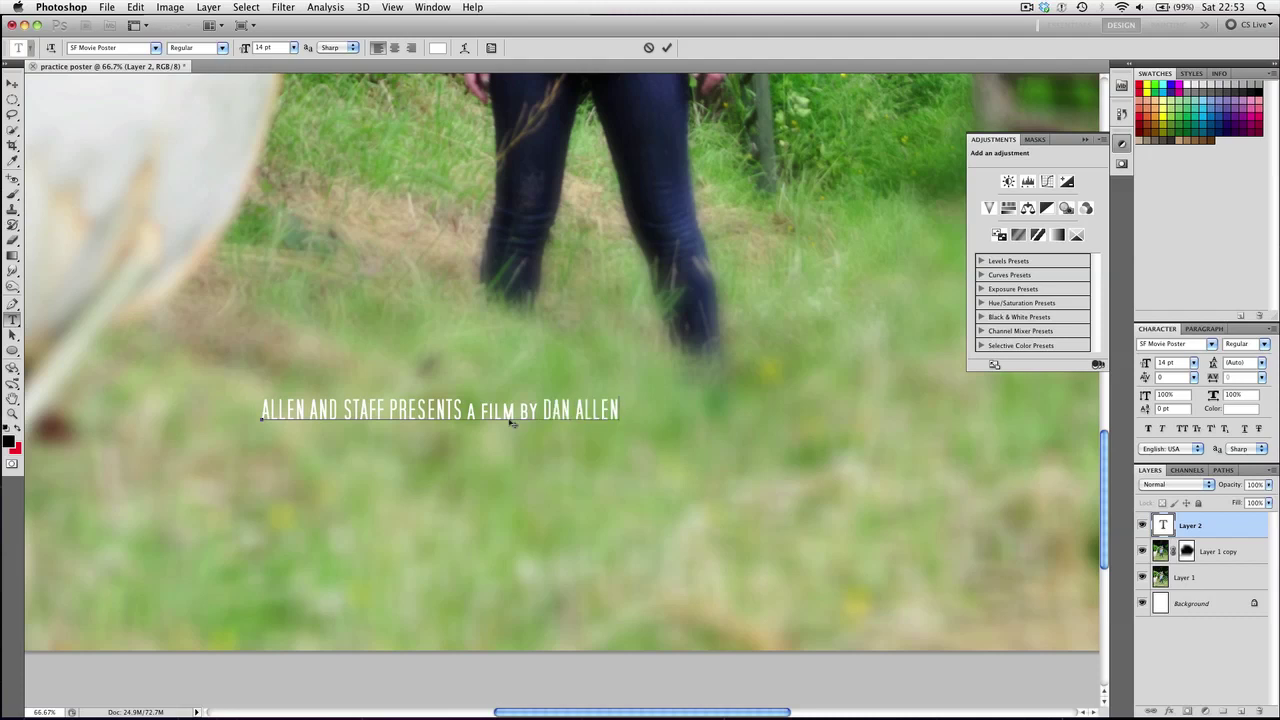
Retype 'PRESENTS' in lowercase and continue with 'AMNESIA' and the lead actress's starring credit
{"action": "double_click", "coordinate": [410, 411]}
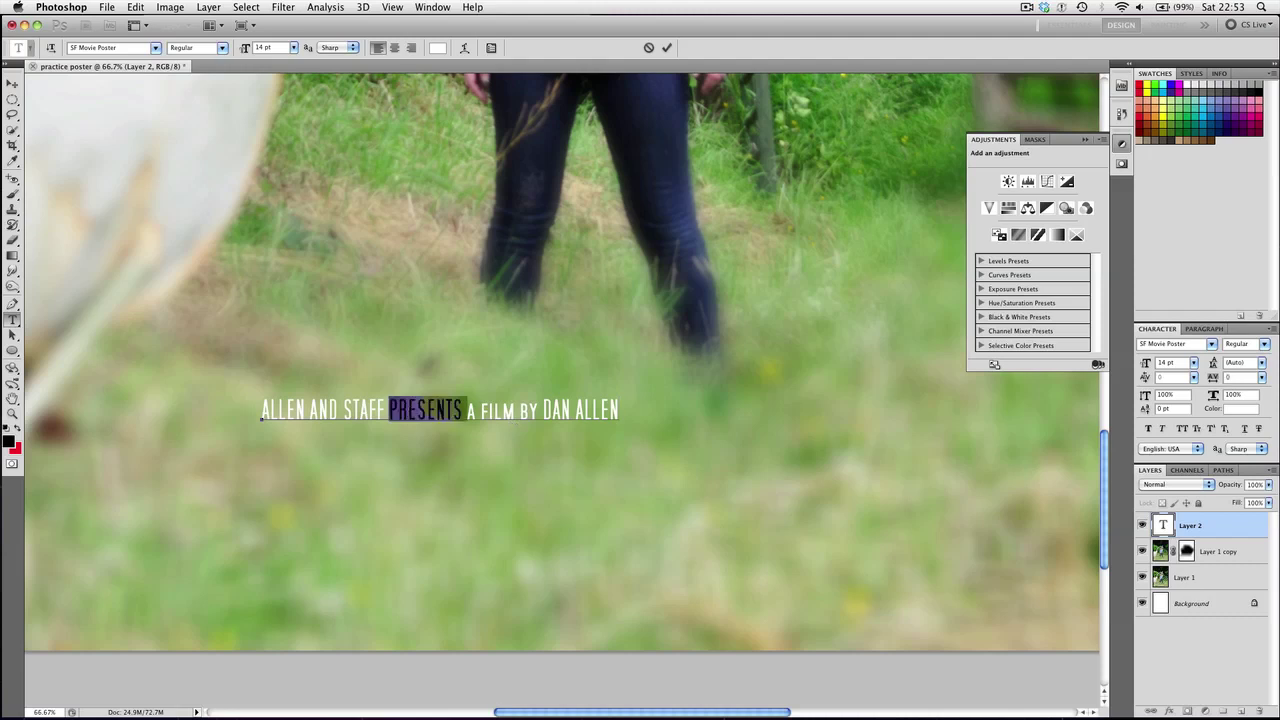
{"action": "type", "text": "presents"}
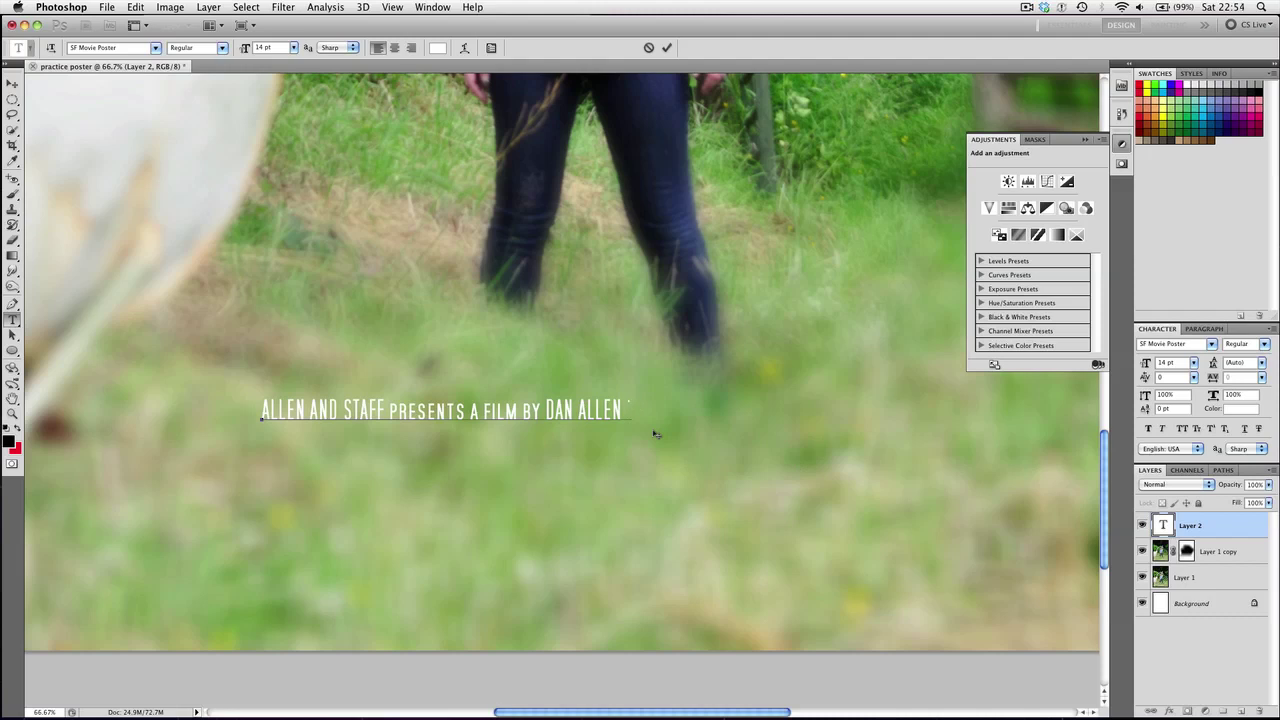
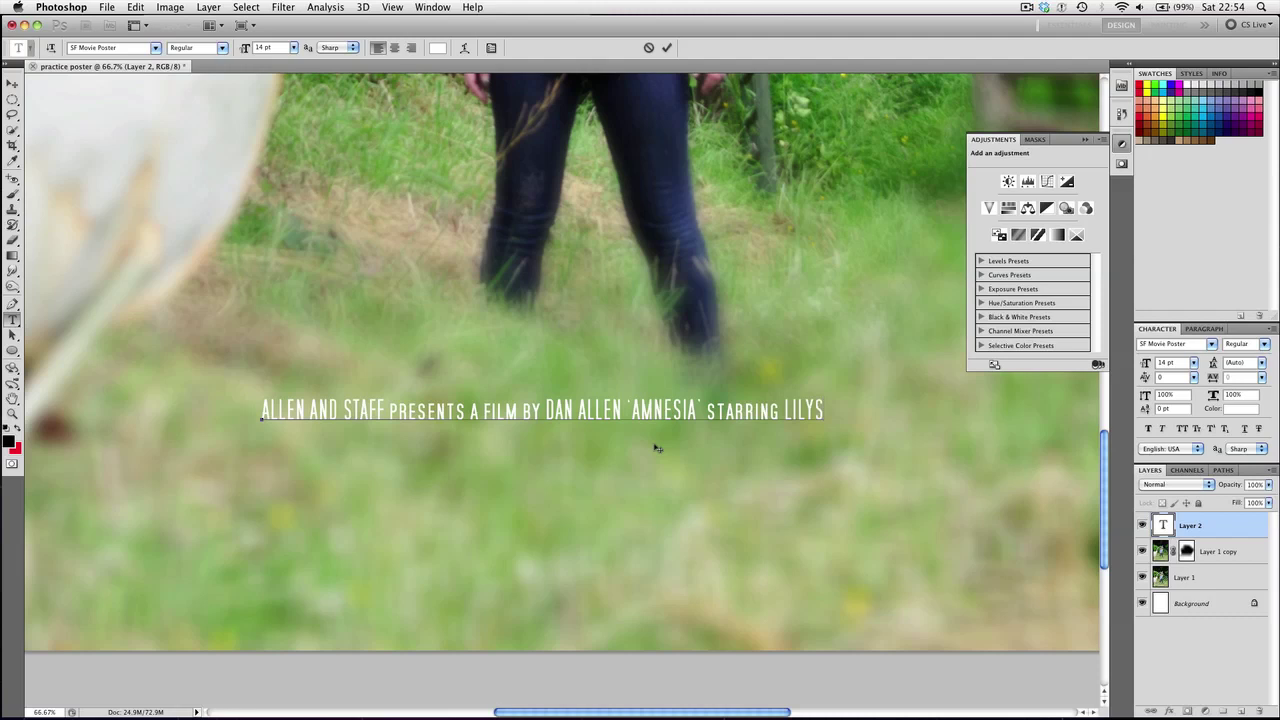
Add 'director of photography' and the cinematographer's name, correcting the typos
{"action": "type", "text": "director of"}
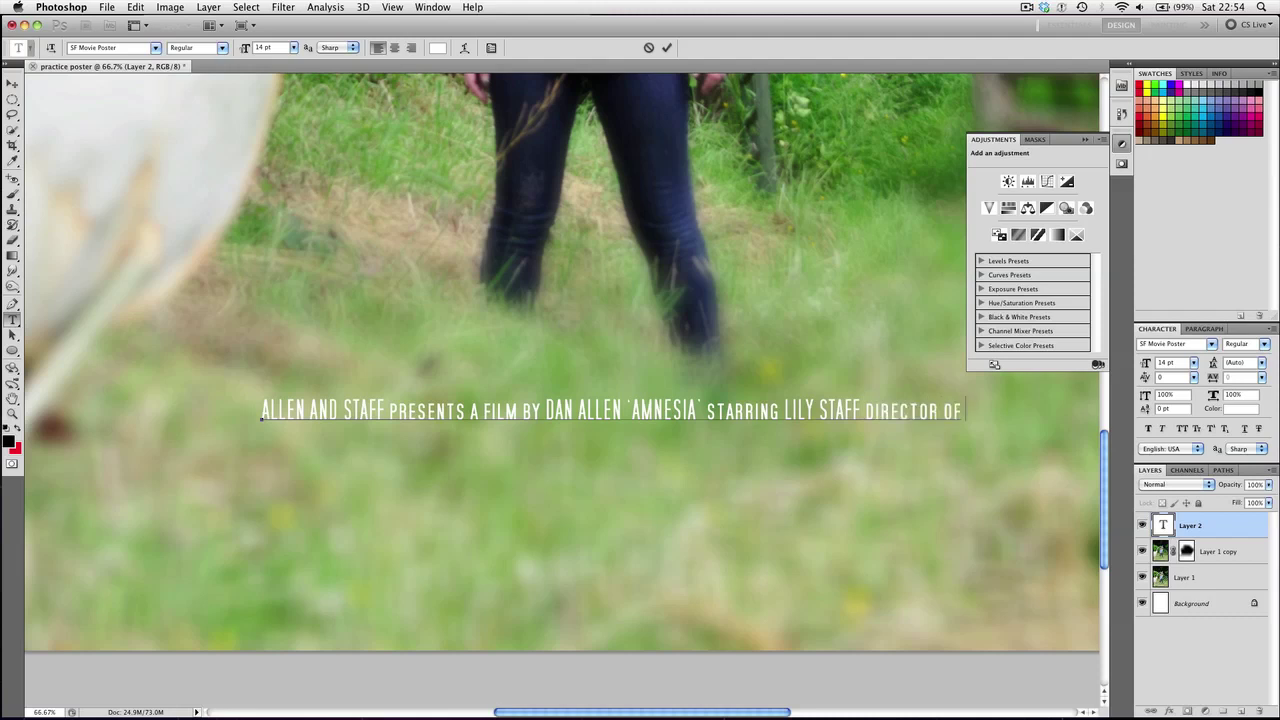
{"action": "type", "text": " photogrop"}
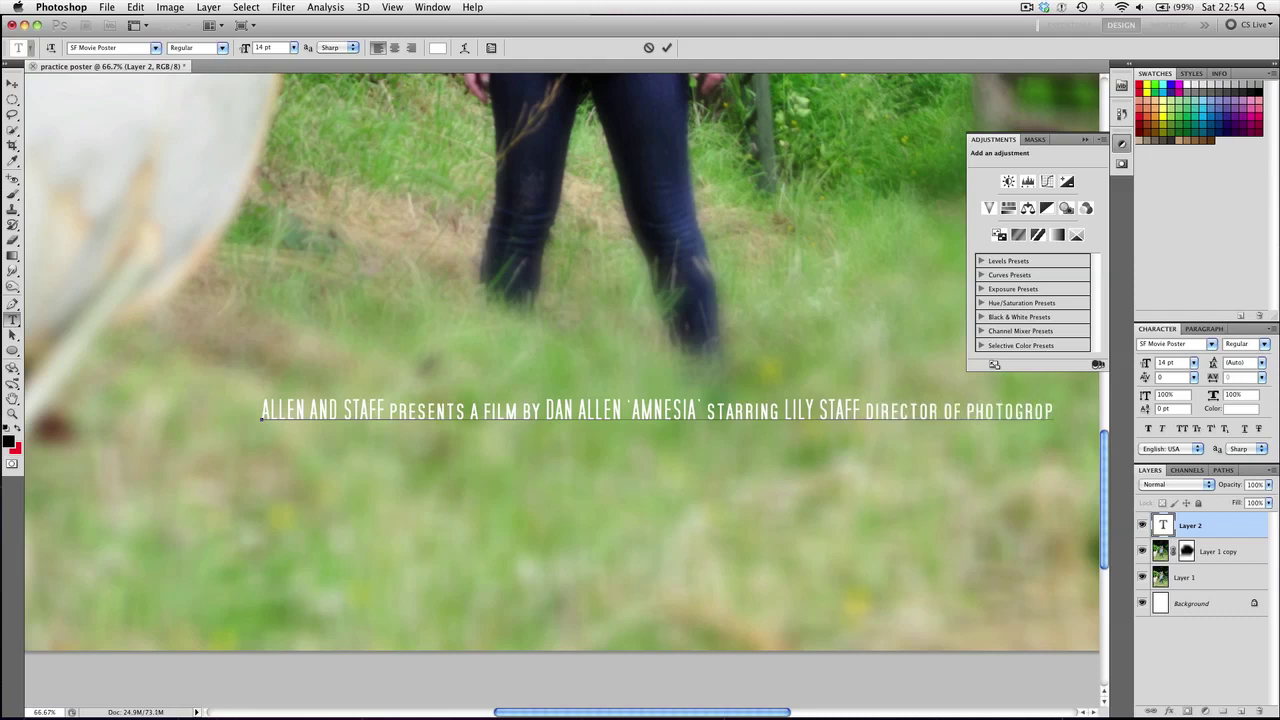
{"action": "key", "text": "BackSpace"}
{"action": "key", "text": "BackSpace"}
{"action": "type", "text": "aphy DA"}
{"action": "key", "text": "BackSpace"}
{"action": "key", "text": "BackSpace"}
{"action": "key", "text": "BackSpace"}
{"action": "type", "text": "DAN"}
Add the music credit, break the credits before 'director of photography', and capitalize the last name
{"action": "scroll", "coordinate": [177, 586], "scroll_direction": "right", "scroll_amount": 10}
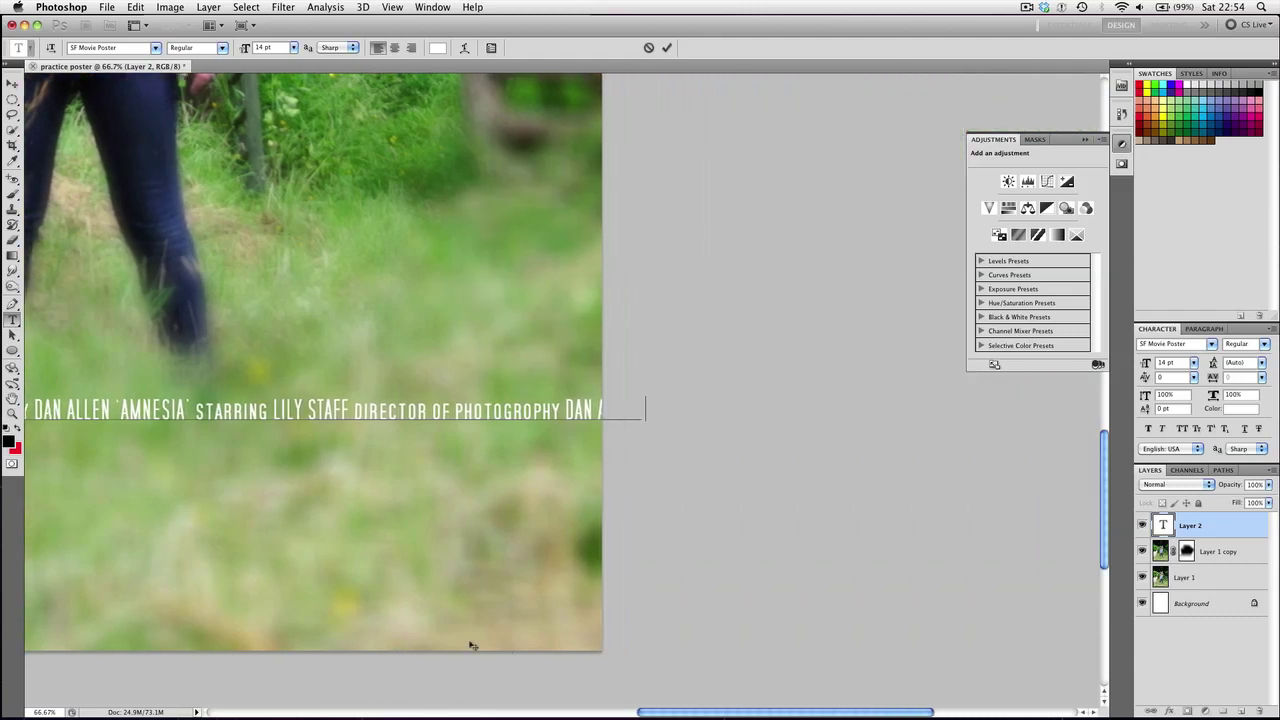
{"action": "type", "text": "music by"}
{"action": "left_click", "coordinate": [356, 405]}
{"action": "key", "text": "Return"}
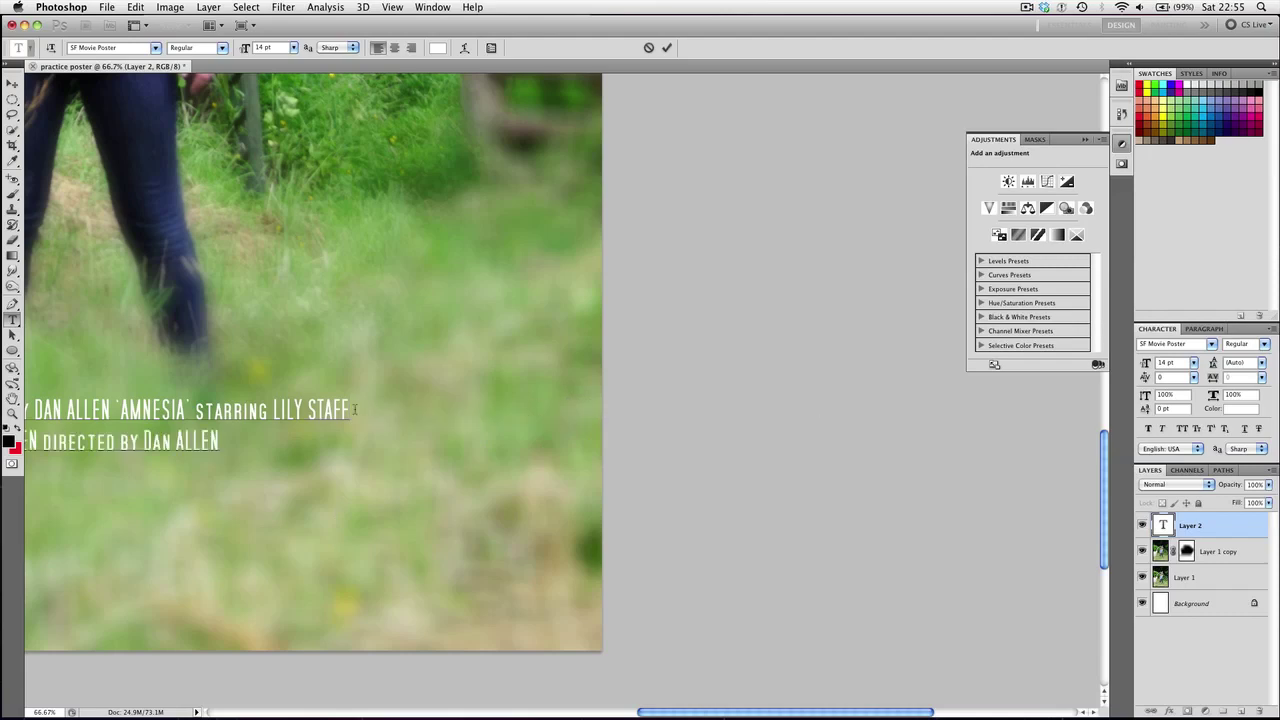
{"action": "scroll", "coordinate": [240, 486], "scroll_direction": "left", "scroll_amount": 10}
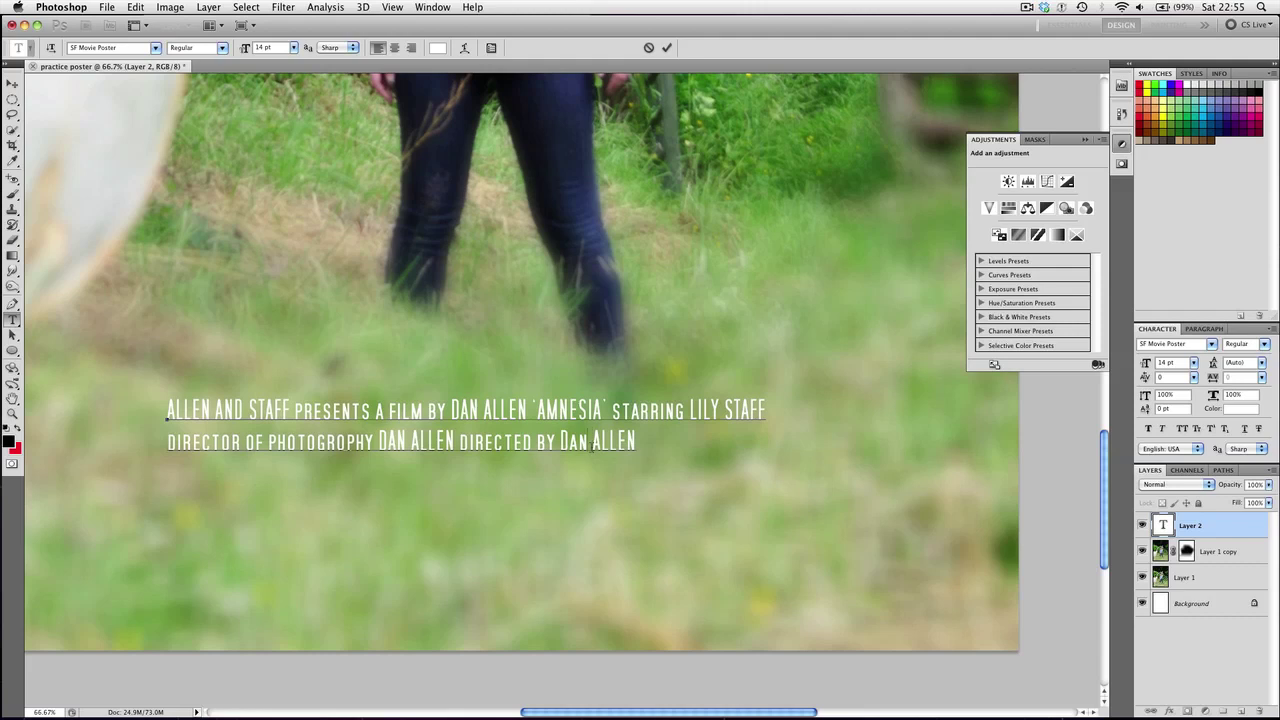
{"action": "left_click", "coordinate": [591, 448]}
{"action": "key", "text": "BackSpace"}
{"action": "key", "text": "BackSpace"}
{"action": "type", "text": "AN"}
Right-align the two-line credit block and place it in the poster's bottom-right corner
{"action": "left_click", "coordinate": [13, 83]}
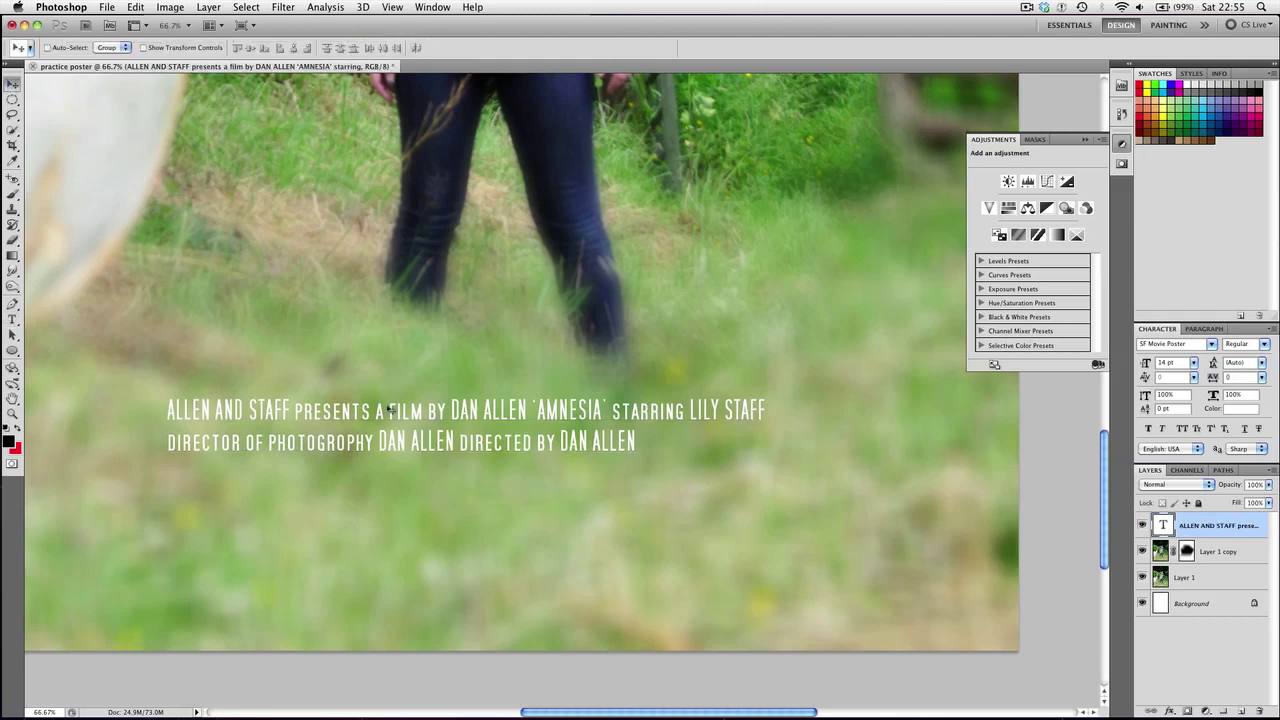
{"action": "left_click_drag", "start_coordinate": [406, 428], "coordinate": [592, 531]}
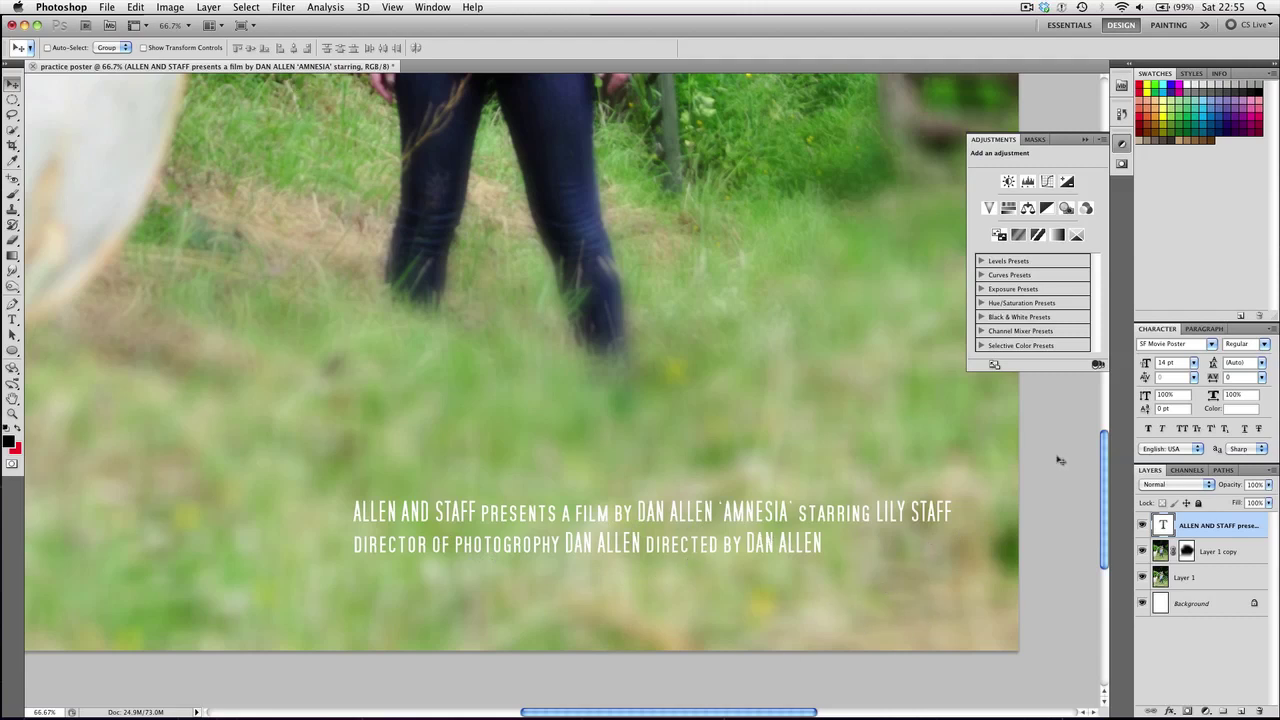
{"action": "left_click", "coordinate": [1204, 329]}
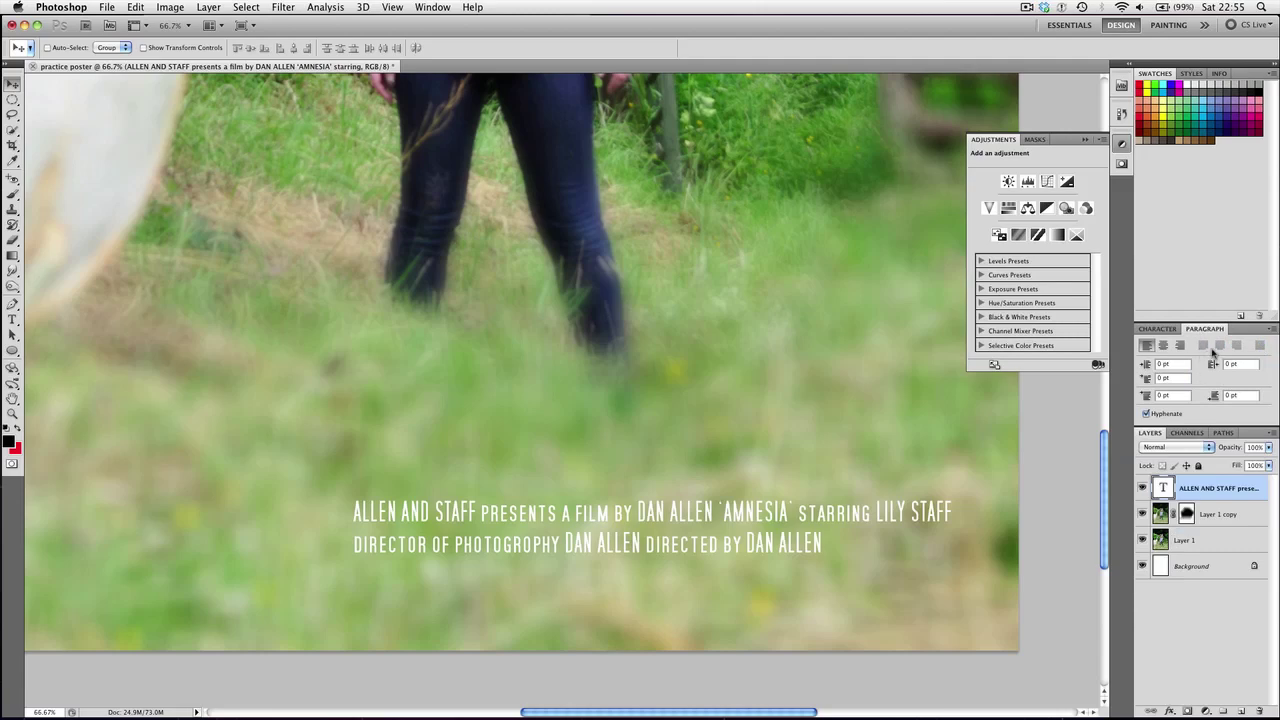
{"action": "left_click", "coordinate": [1182, 346]}
{"action": "left_click_drag", "start_coordinate": [338, 520], "coordinate": [968, 588]}
{"action": "key", "text": "shift+Right"}
{"action": "key", "text": "shift+Up"}
{"action": "key", "text": "shift+Up"}
{"action": "key", "text": "shift+Up"}
{"action": "key", "text": "shift+Up"}
{"action": "key", "text": "shift+Up"}
{"action": "key", "text": "shift+Up"}
{"action": "key", "text": "shift+Up"}
{"action": "key", "text": "shift+Up"}
{"action": "key", "text": "shift+Up"}
{"action": "key", "text": "shift+Up"}
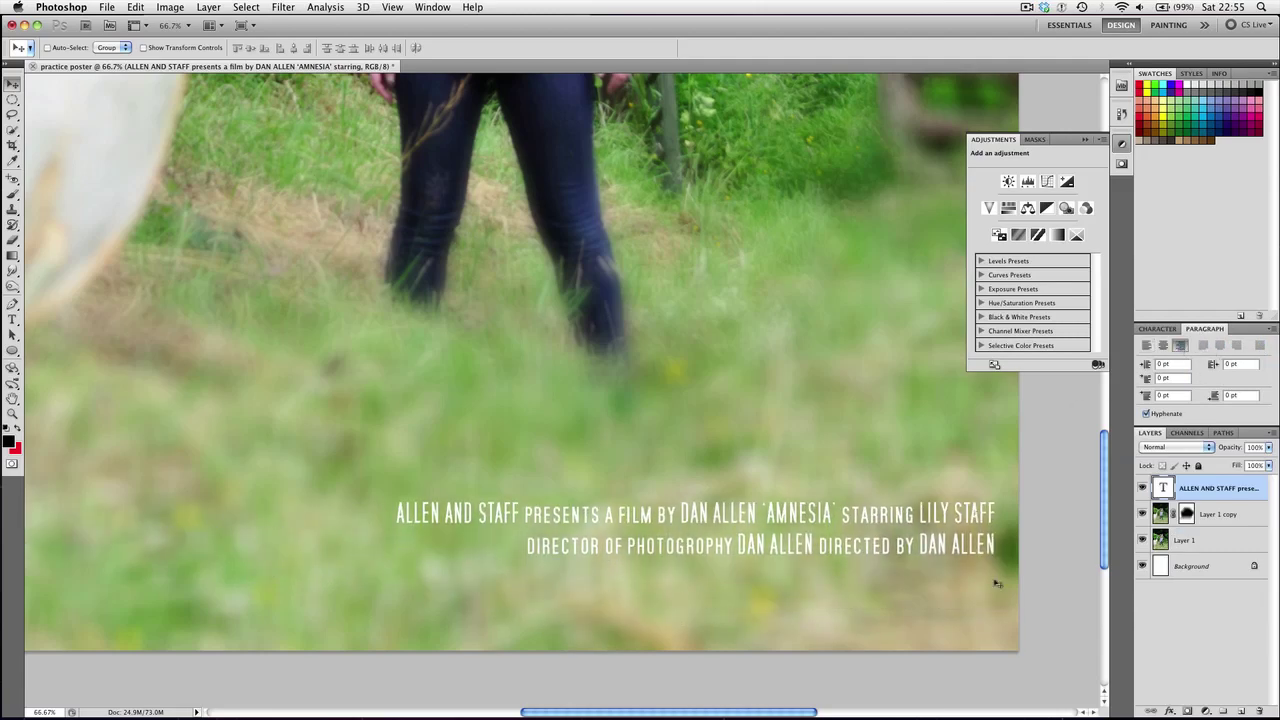
{"action": "key", "text": "super+minus"}
{"action": "key", "text": "super+minus"}
{"action": "key", "text": "super+minus"}
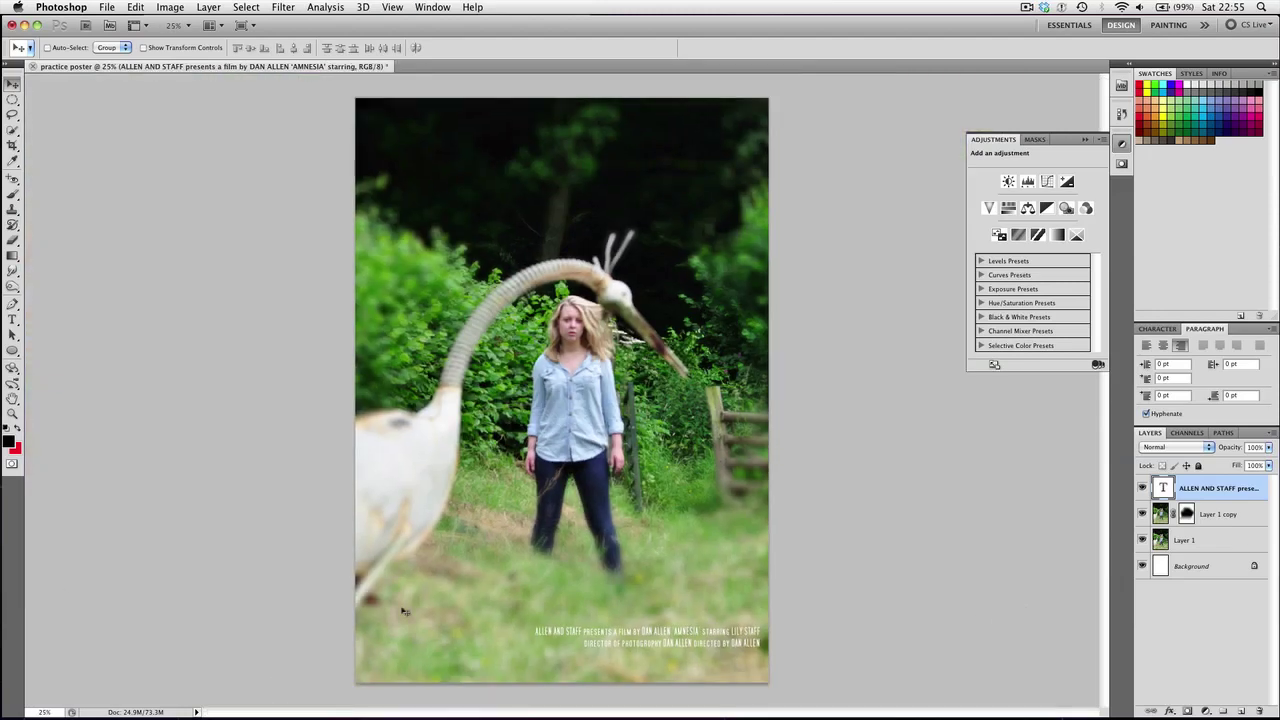
Search Finder for 'dano' and drag danonabouncycastlelogo.jpg onto the Photoshop poster
{"action": "left_click", "coordinate": [306, 703]}
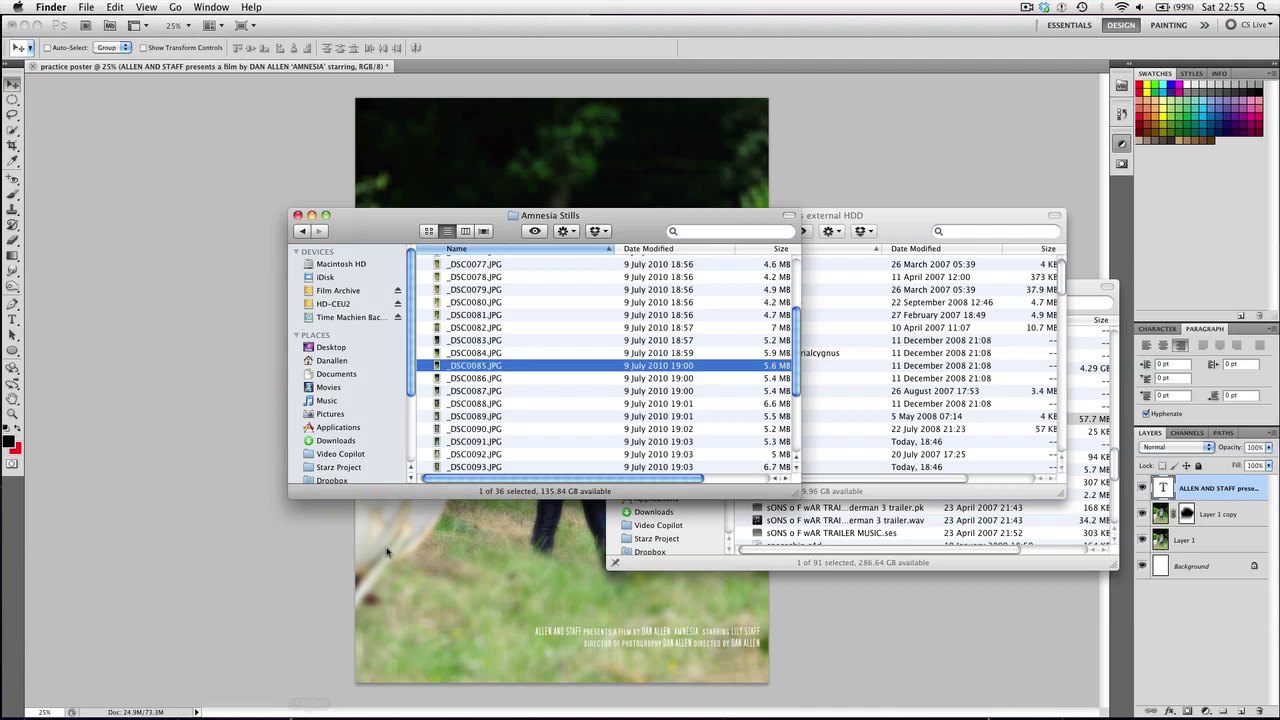
{"action": "left_click", "coordinate": [706, 231]}
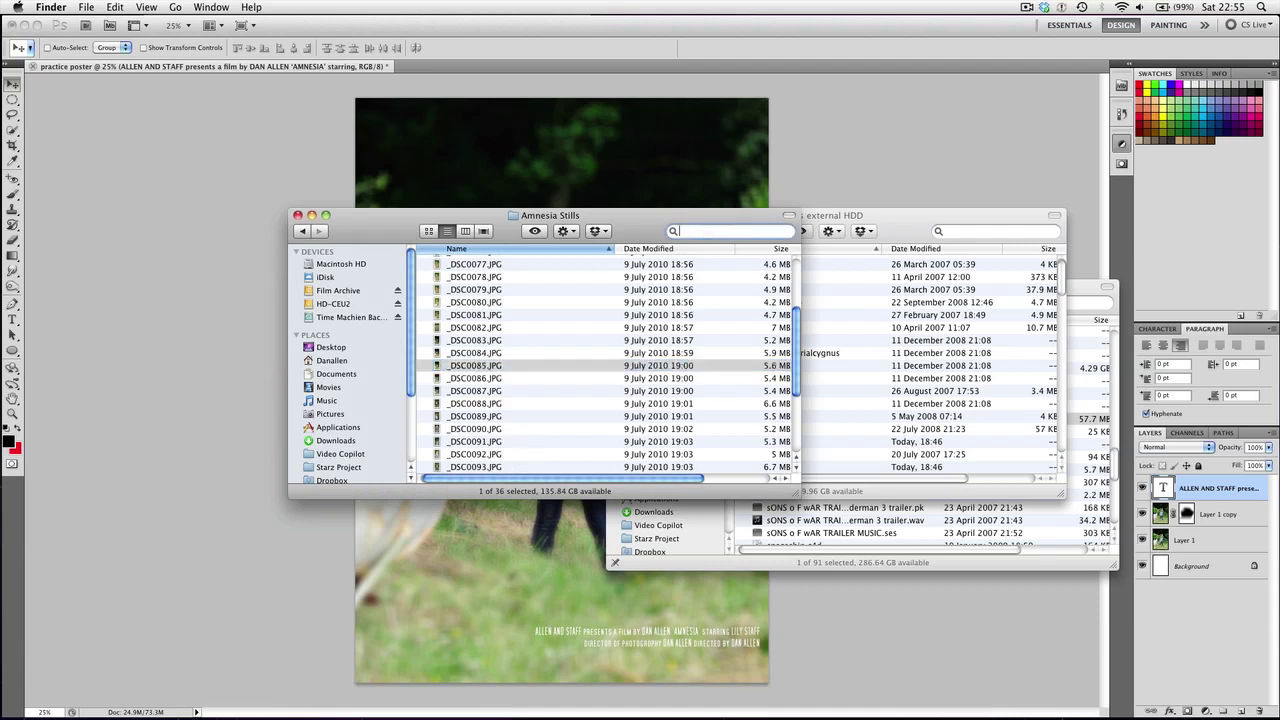
{"action": "type", "text": "danonabouncycastle"}
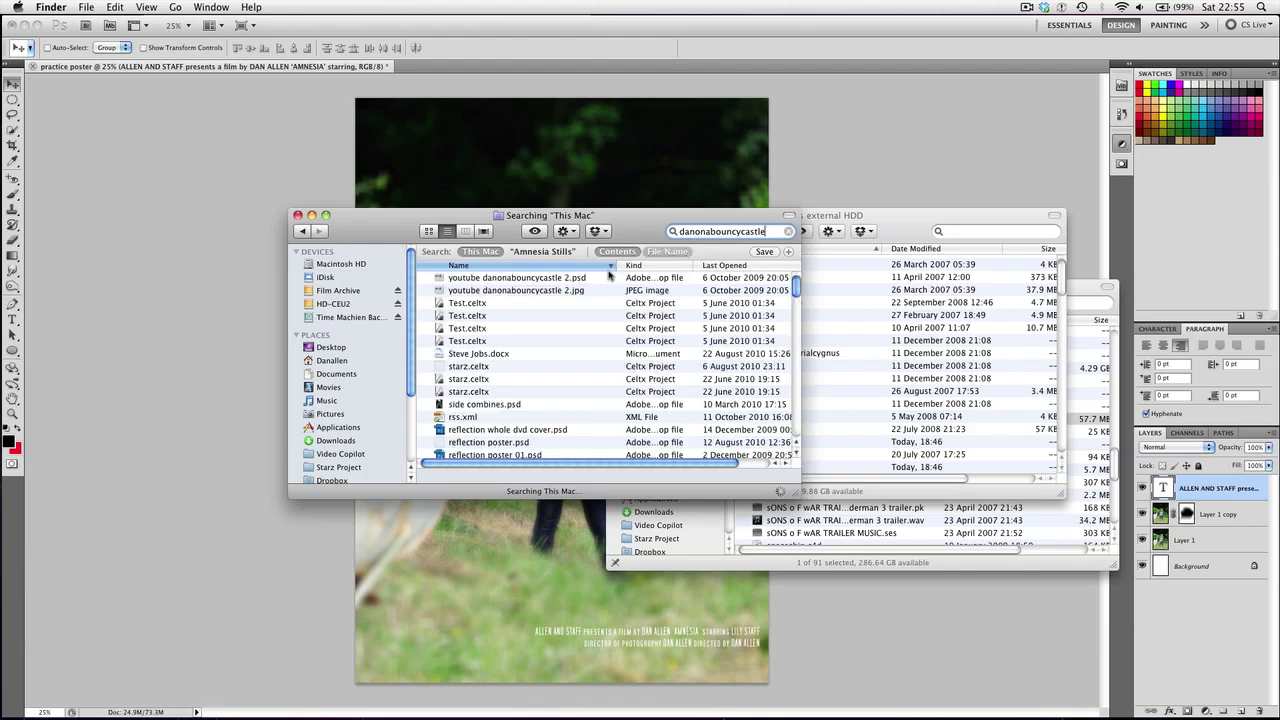
{"action": "scroll", "coordinate": [543, 314], "scroll_direction": "down", "scroll_amount": 3}
{"action": "scroll", "coordinate": [543, 314], "scroll_direction": "down", "scroll_amount": 5}
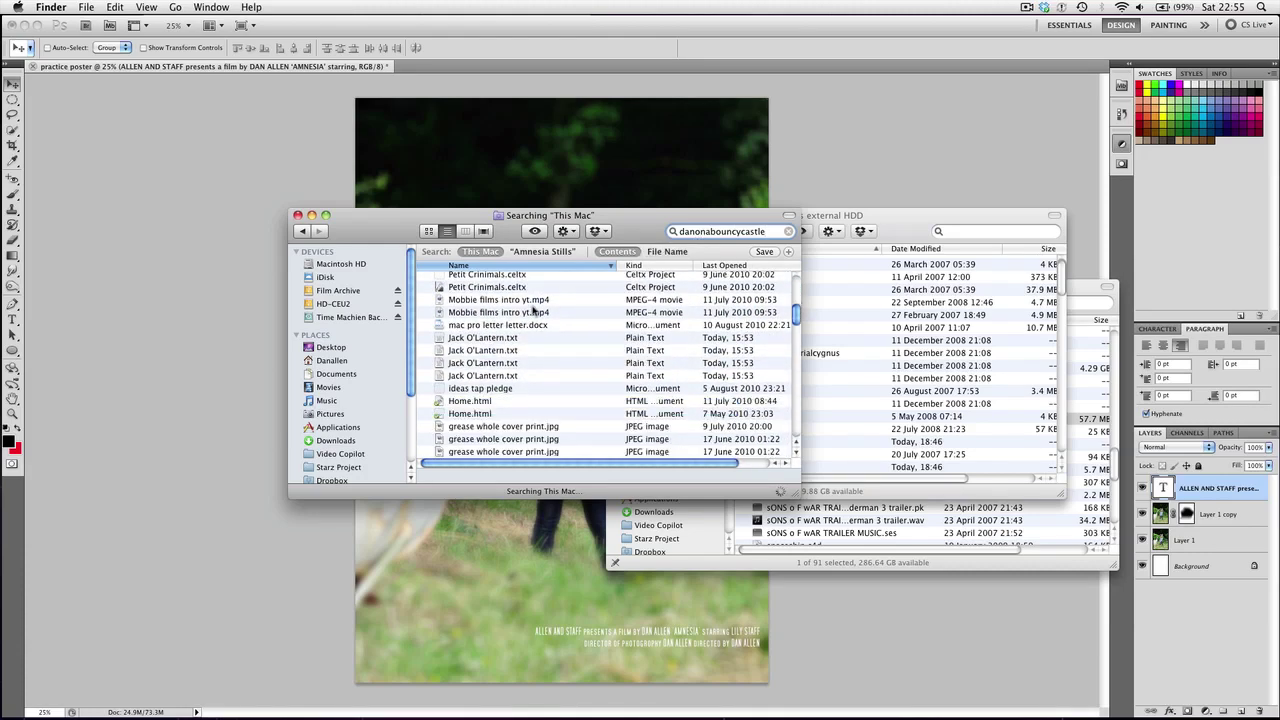
{"action": "scroll", "coordinate": [514, 396], "scroll_direction": "up", "scroll_amount": 2}
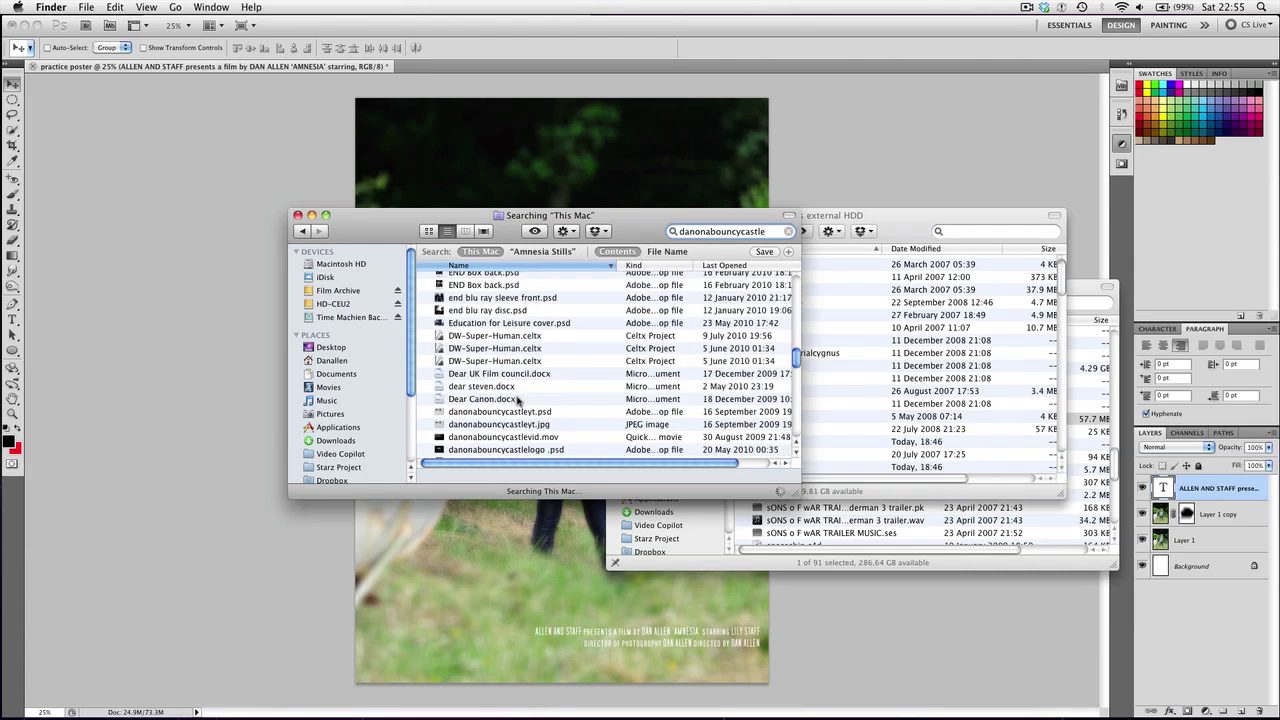
{"action": "scroll", "coordinate": [514, 410], "scroll_direction": "down", "scroll_amount": 5}
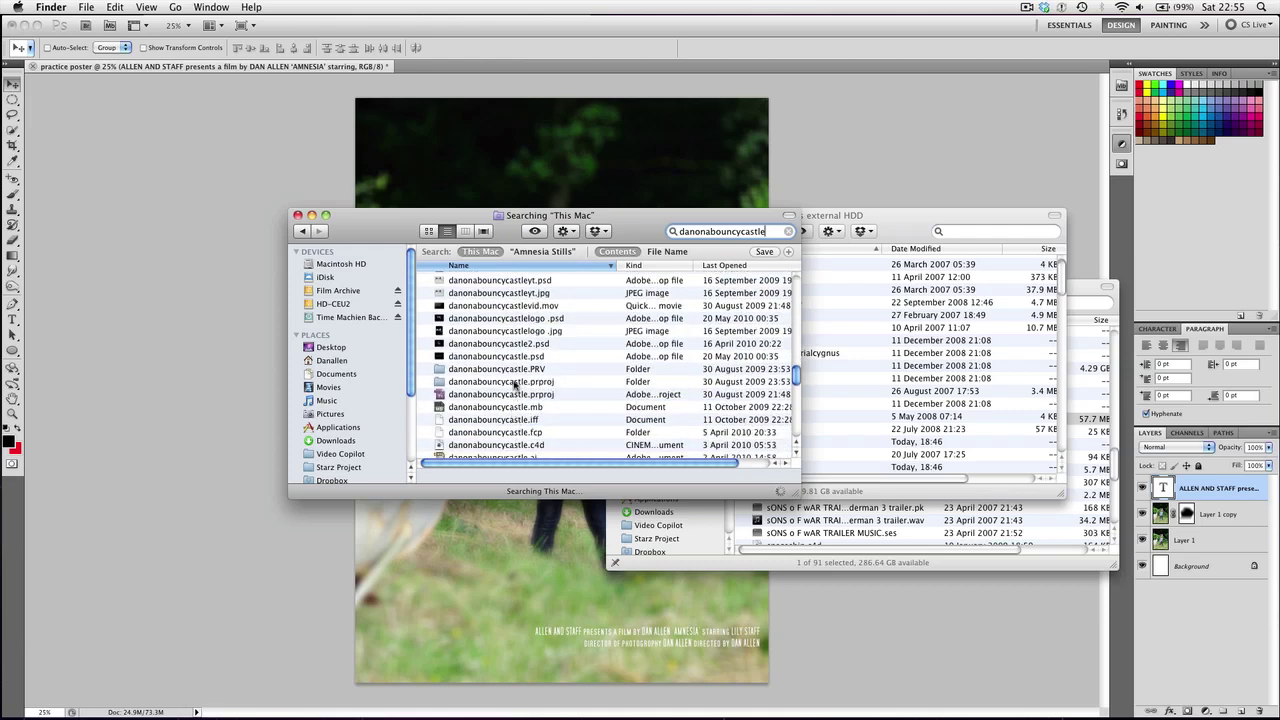
{"action": "left_click", "coordinate": [519, 333]}
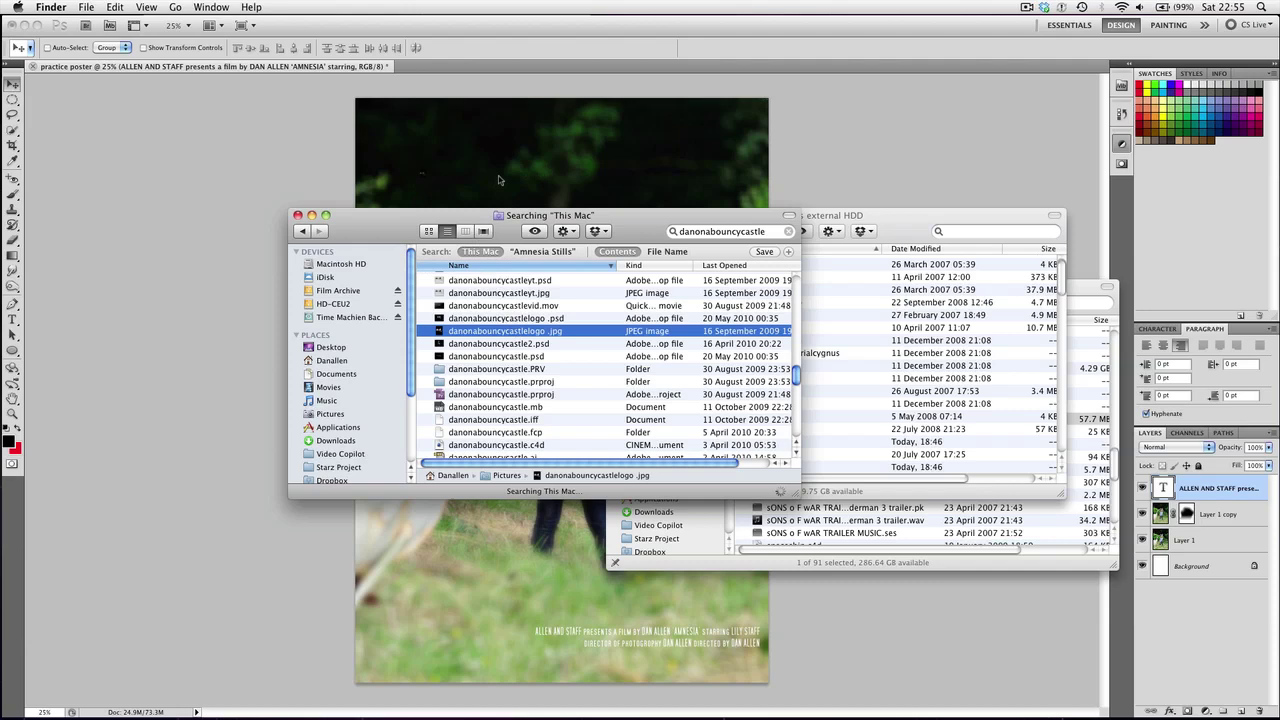
{"action": "left_click_drag", "start_coordinate": [519, 333], "coordinate": [500, 180]}
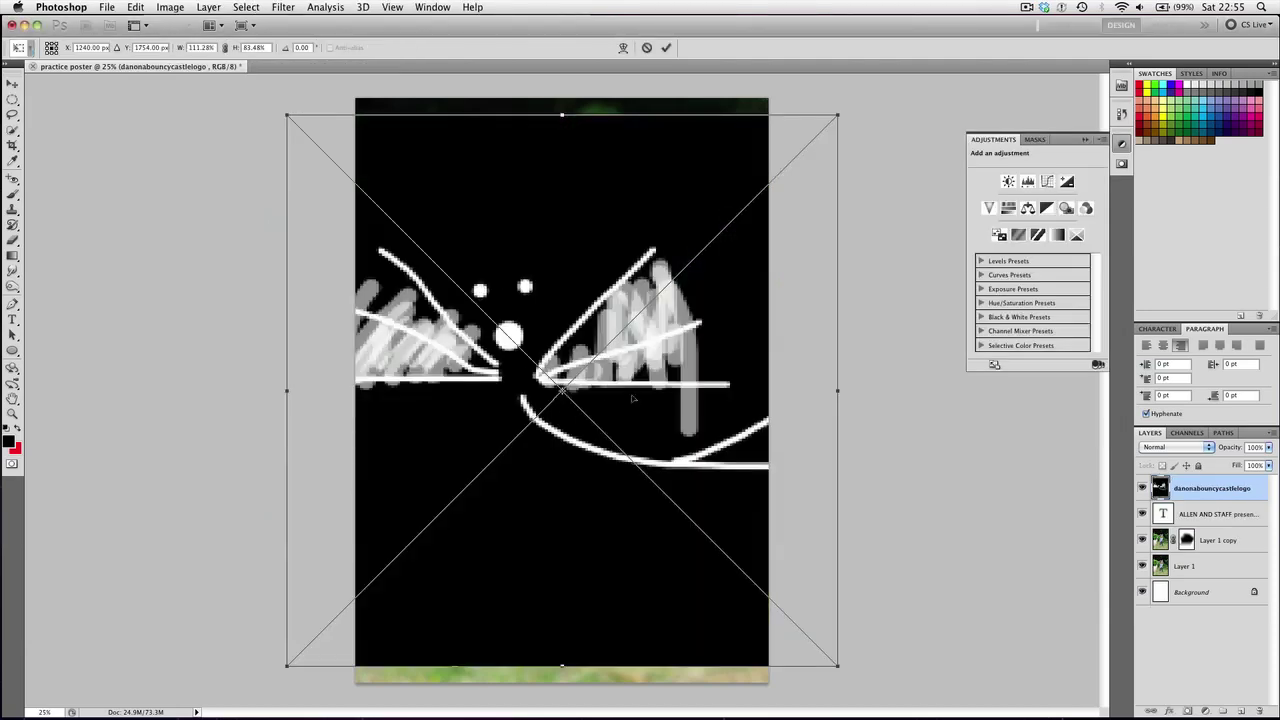
Commit the placed logo and select its black background with the Magic Wand and Similar
{"action": "key", "text": "Return"}
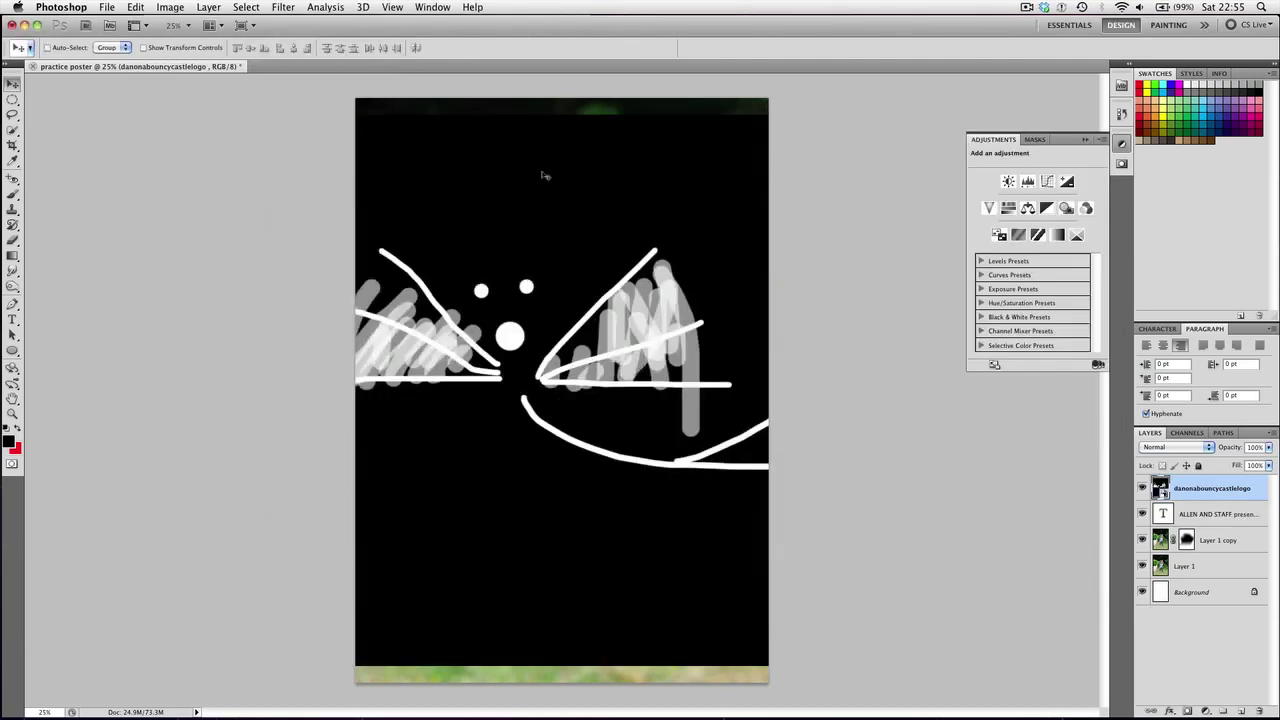
{"action": "key", "text": "w"}
{"action": "left_click", "coordinate": [542, 182]}
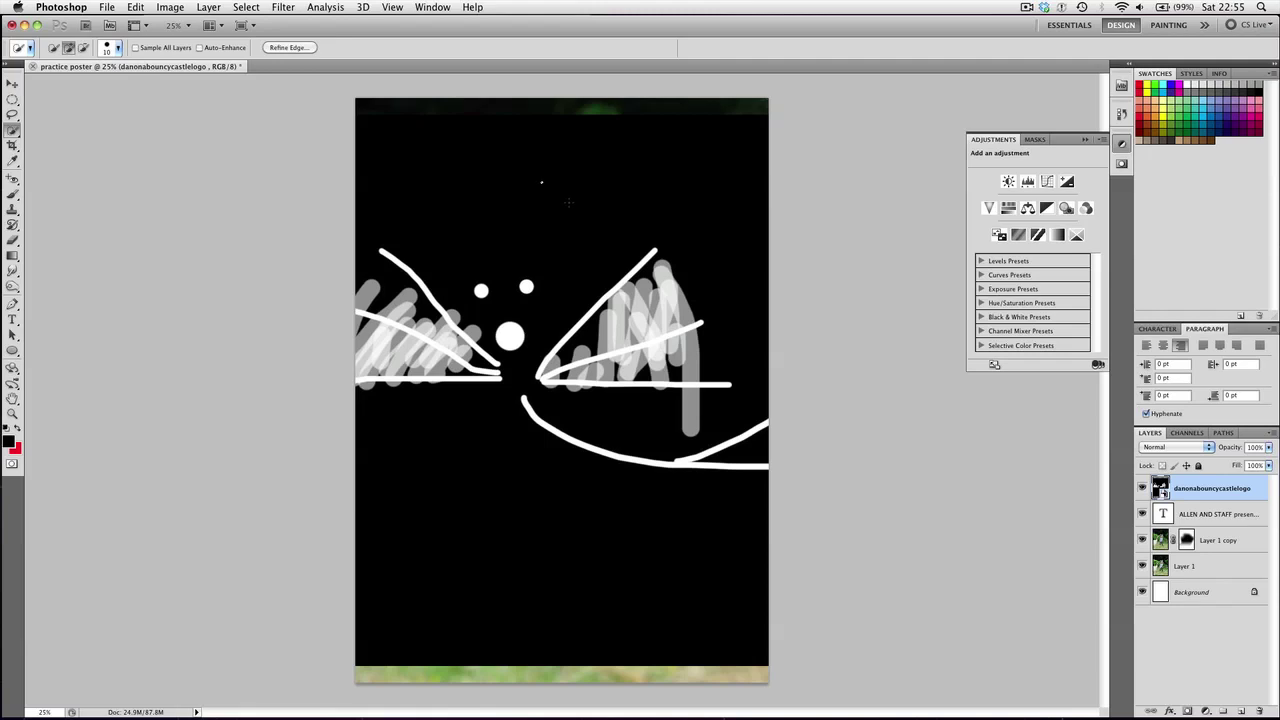
{"action": "left_click", "coordinate": [12, 130]}
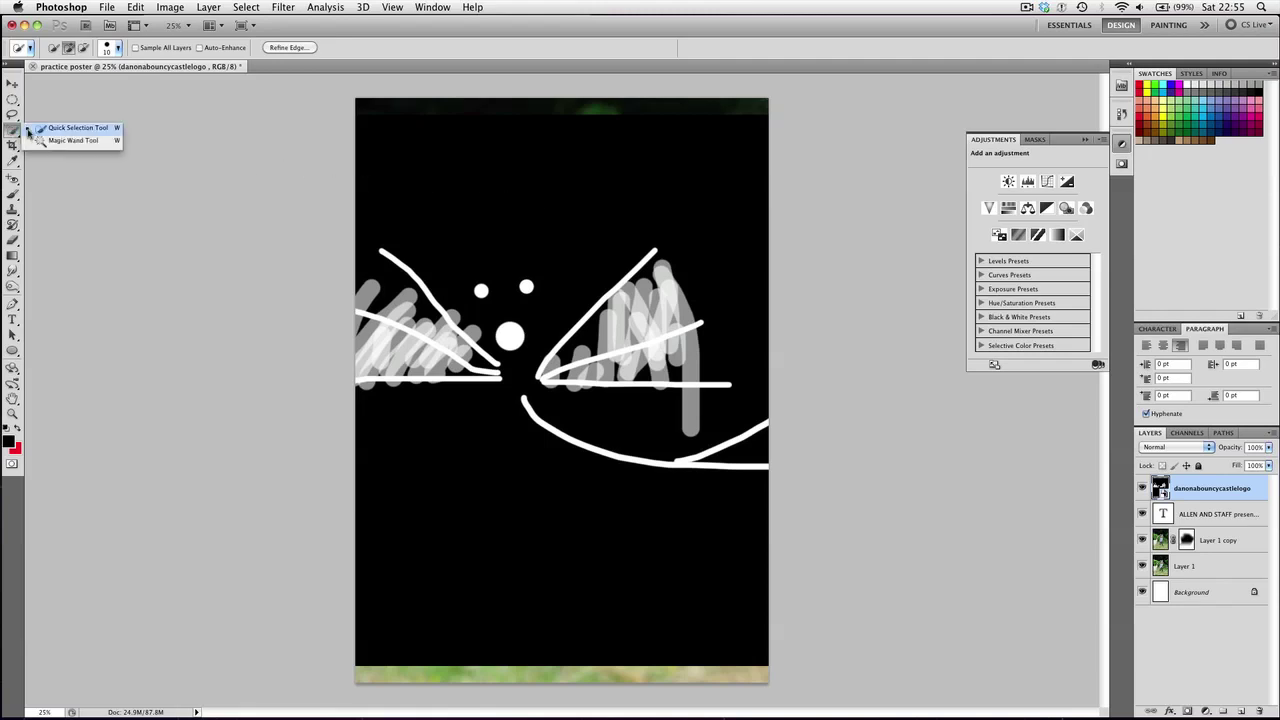
{"action": "left_click", "coordinate": [60, 141]}
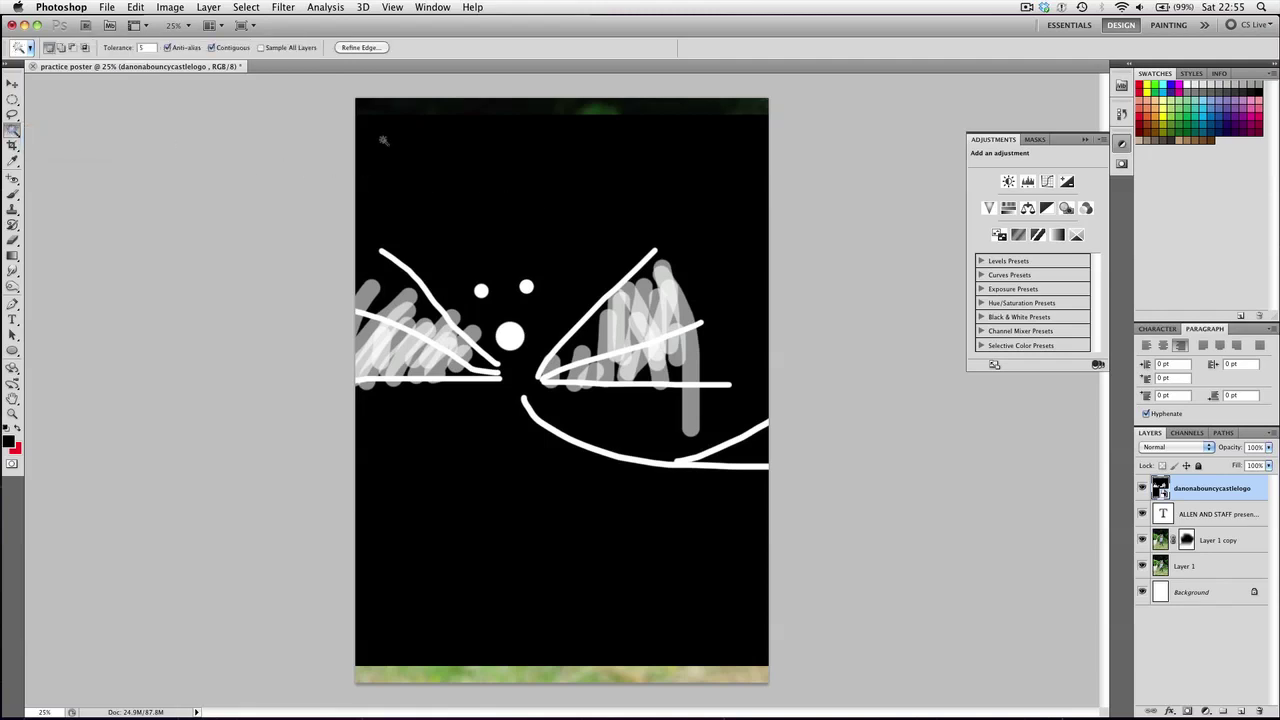
{"action": "right_click", "coordinate": [485, 155]}
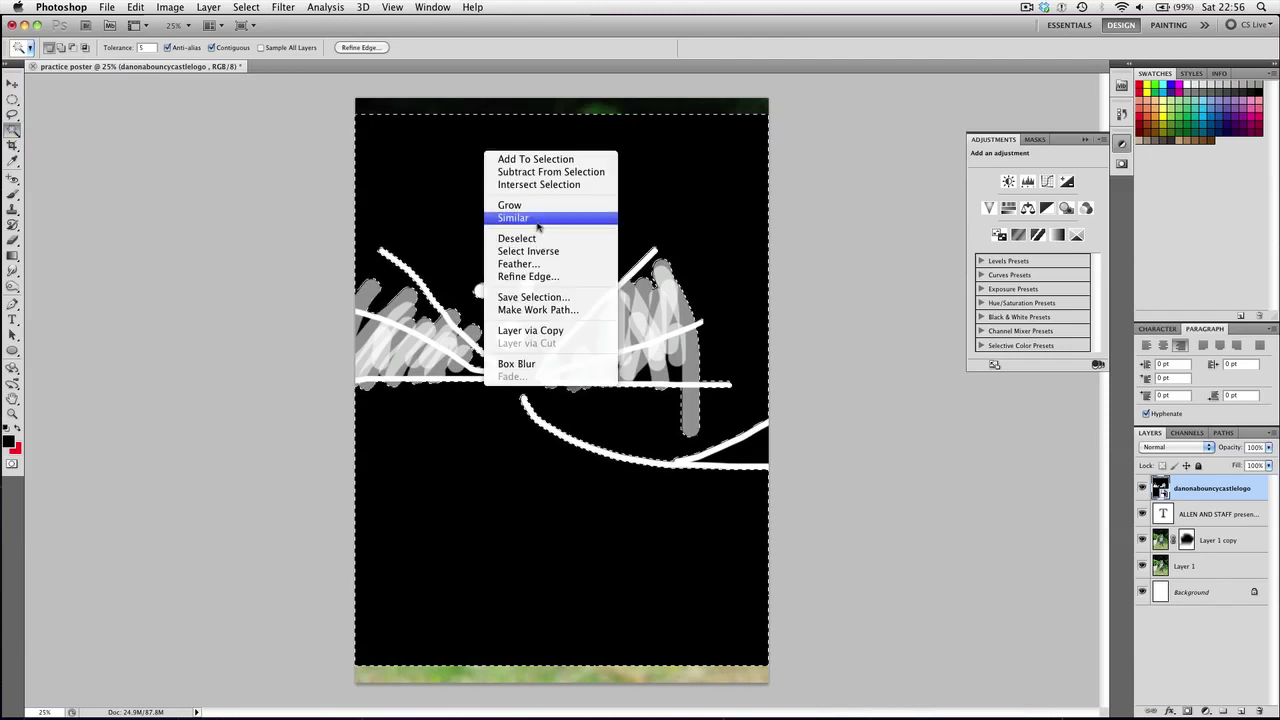
{"action": "left_click", "coordinate": [537, 217]}
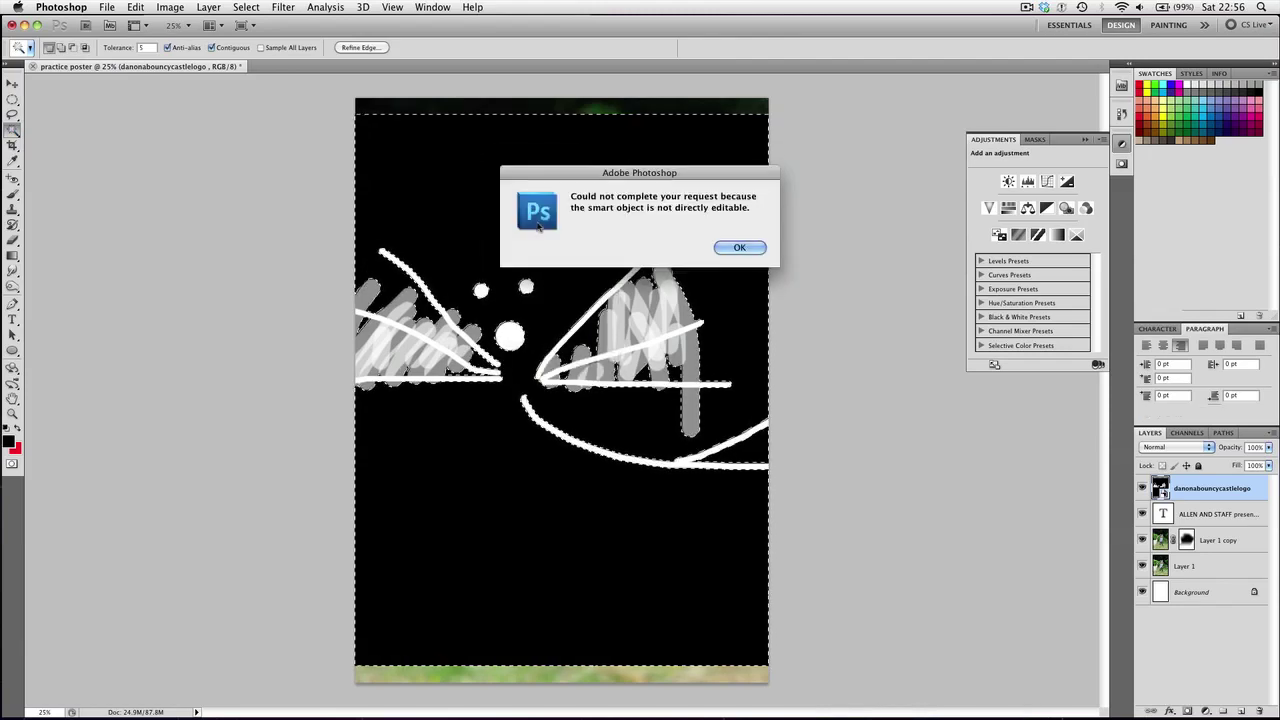
{"action": "left_click", "coordinate": [737, 248]}
Rasterize the logo layer, delete the selected black background, and deselect
{"action": "right_click", "coordinate": [1190, 488]}
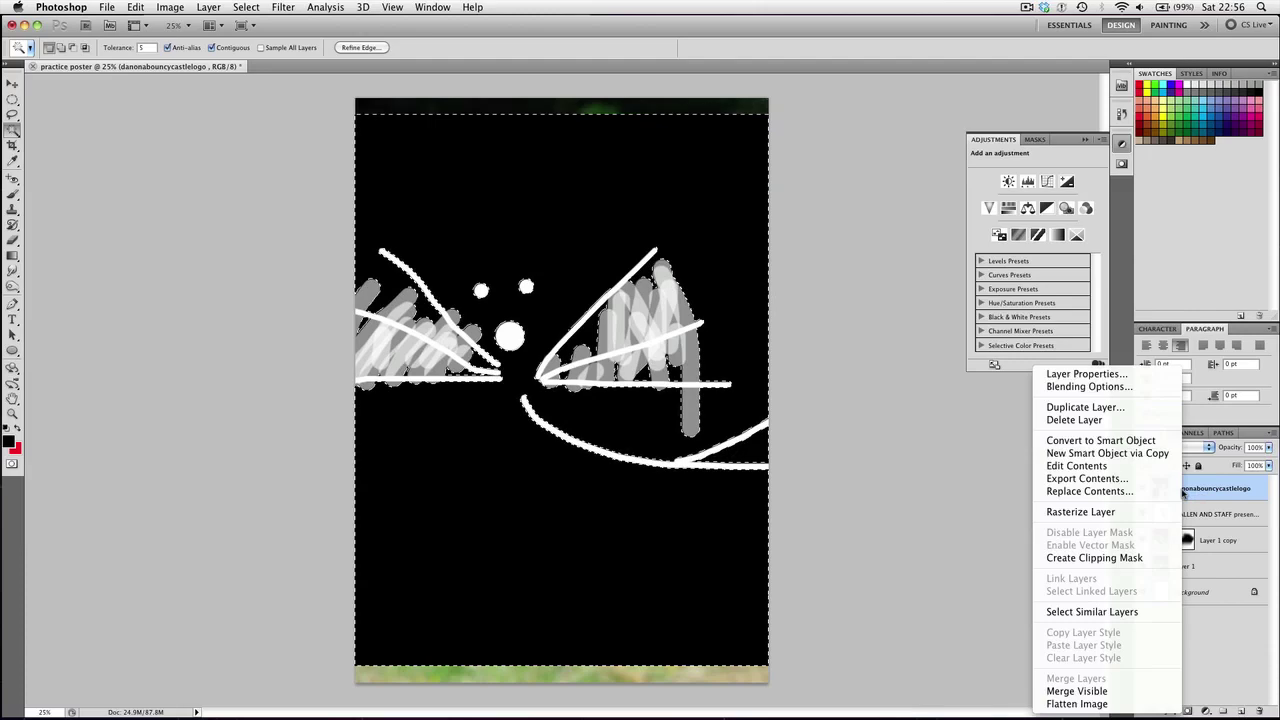
{"action": "left_click", "coordinate": [1100, 516]}
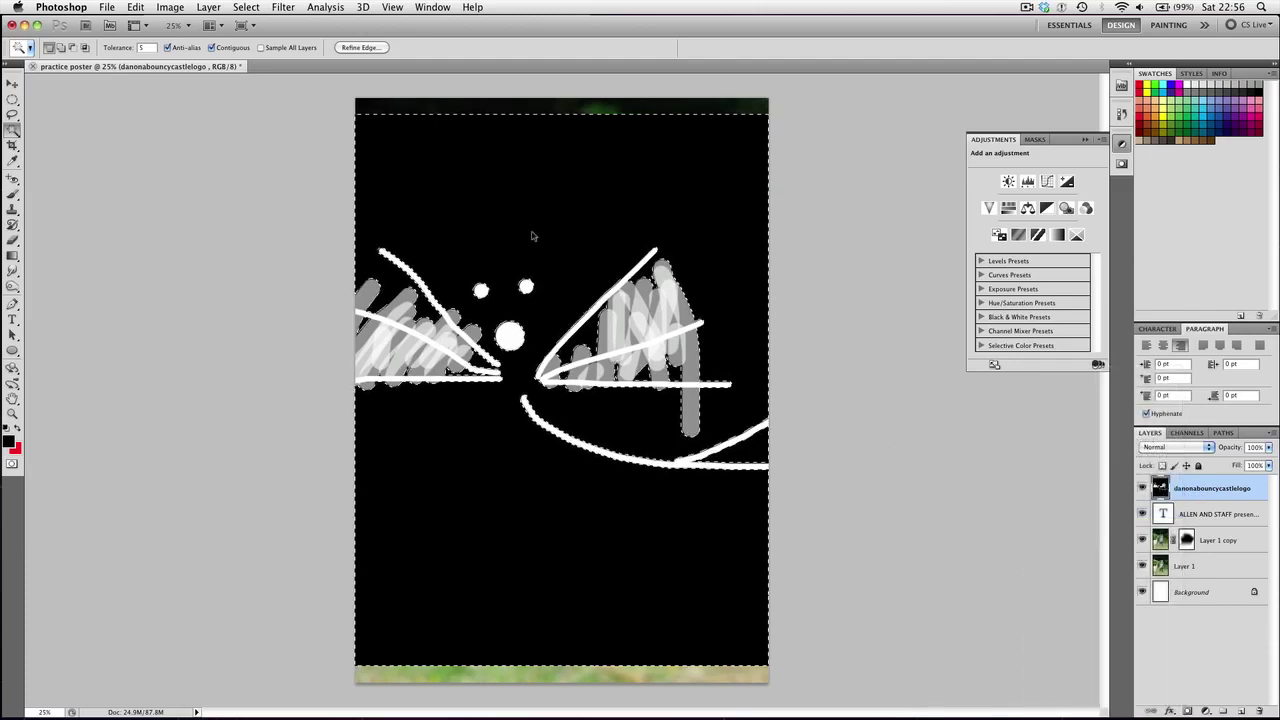
{"action": "key", "text": "Delete"}
{"action": "key", "text": "ctrl+d"}
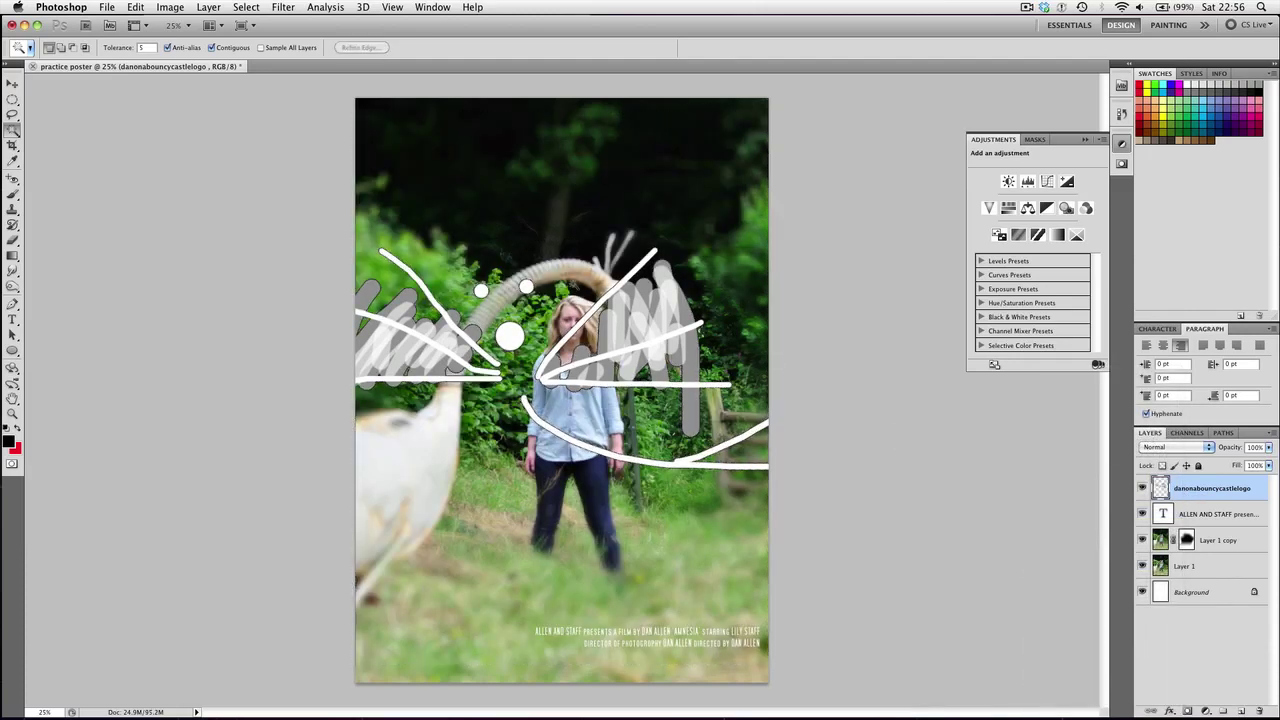
Shrink the logo to about a third and move it over the girl's legs
{"action": "key", "text": "v"}
{"action": "key", "text": "ctrl+t"}
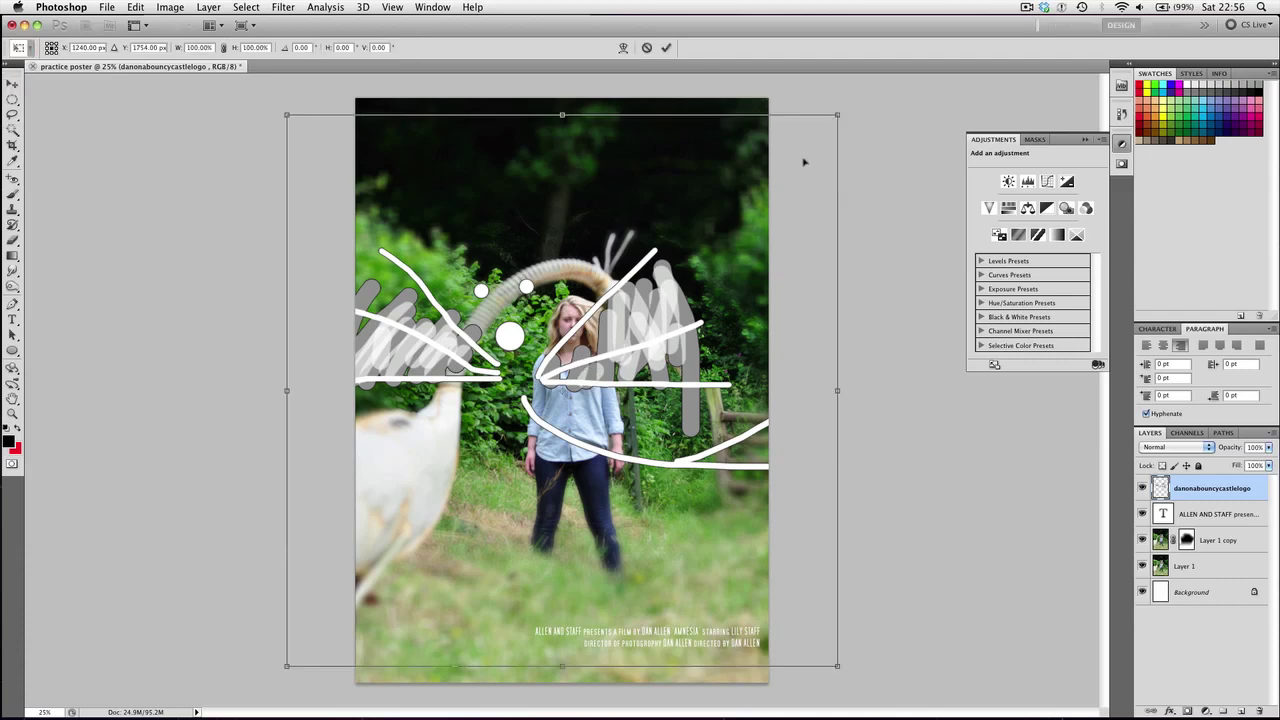
{"action": "left_click_drag", "start_coordinate": [845, 108], "coordinate": [470, 484]}
{"action": "left_click_drag", "start_coordinate": [360, 556], "coordinate": [547, 505]}
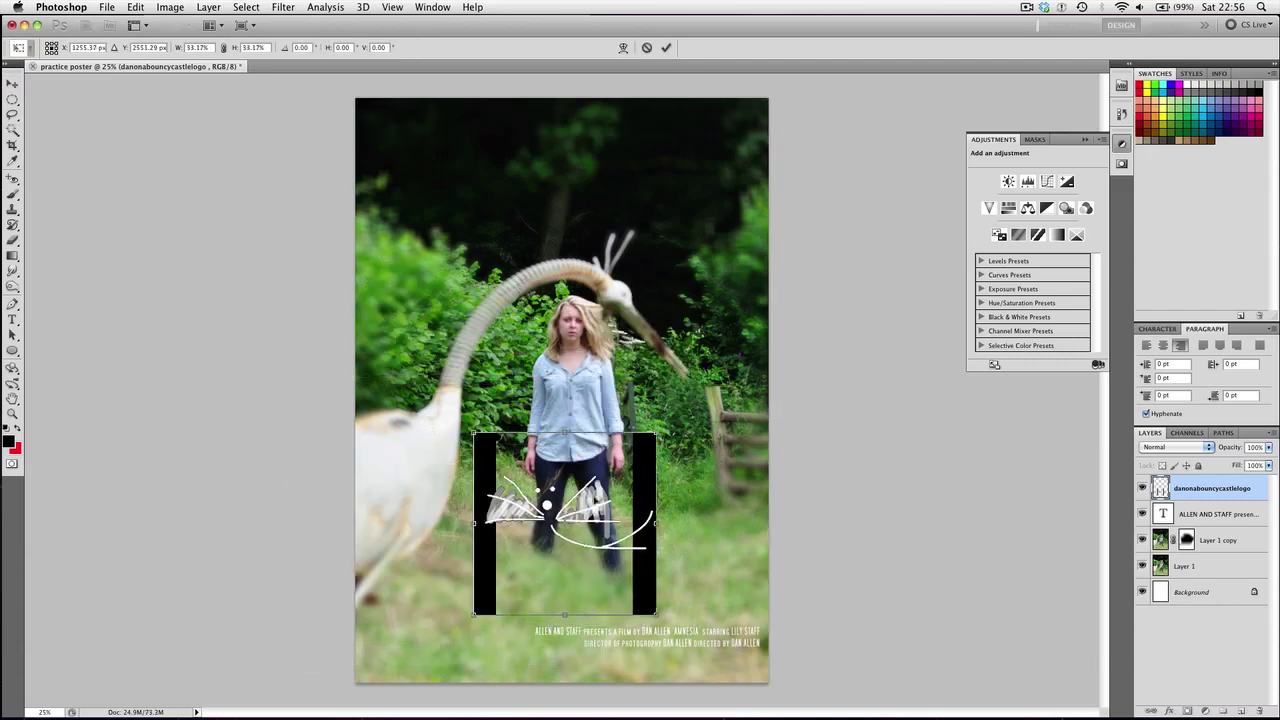
{"action": "key", "text": "Return"}
Select and delete the logo's leftover left and right black bars
{"action": "key", "text": "w"}
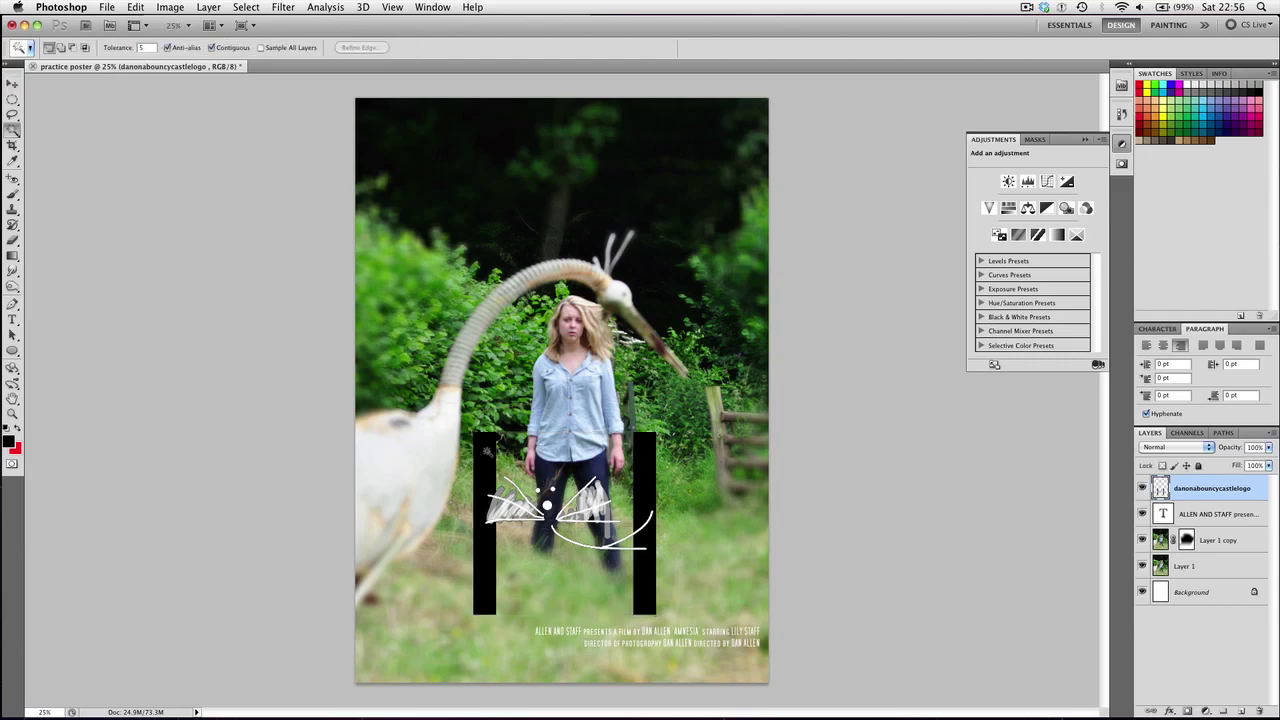
{"action": "left_click", "coordinate": [487, 451]}
{"action": "left_click", "coordinate": [652, 476], "text": "shift"}
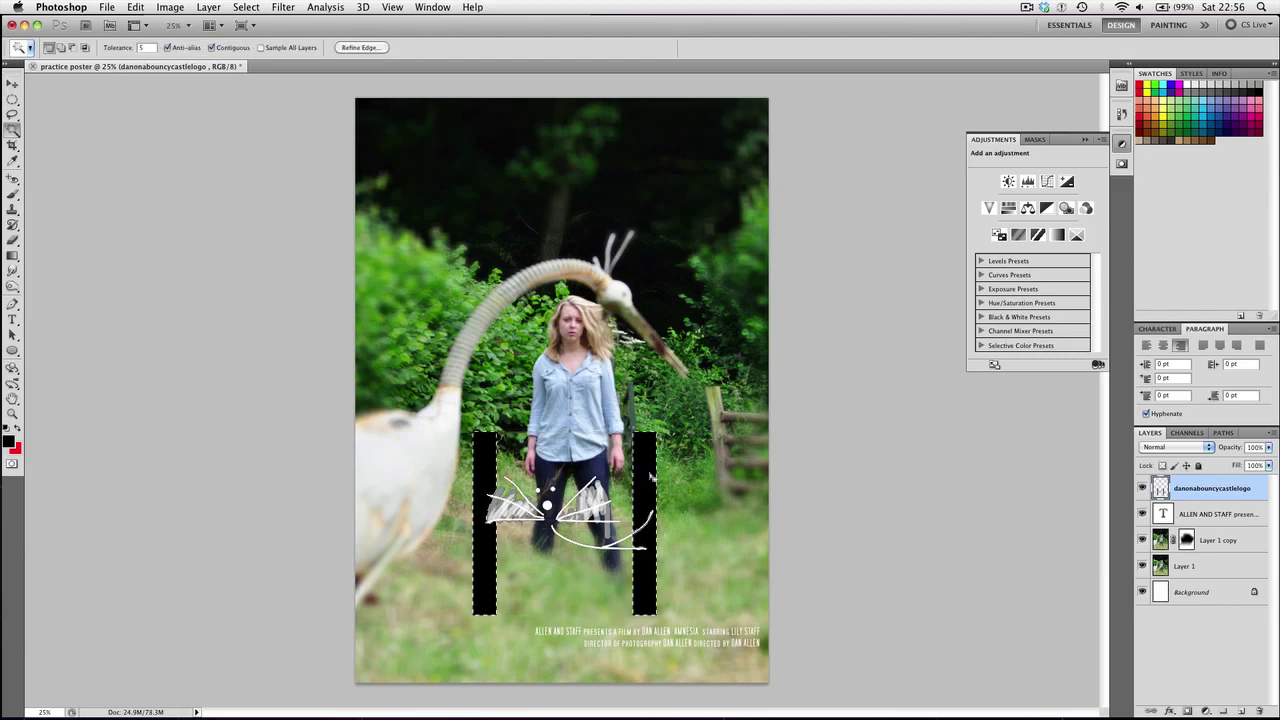
{"action": "key", "text": "Delete"}
{"action": "key", "text": "ctrl+d"}
Scale the logo down to about 25% and move it to the bottom-right corner
{"action": "key", "text": "ctrl+t"}
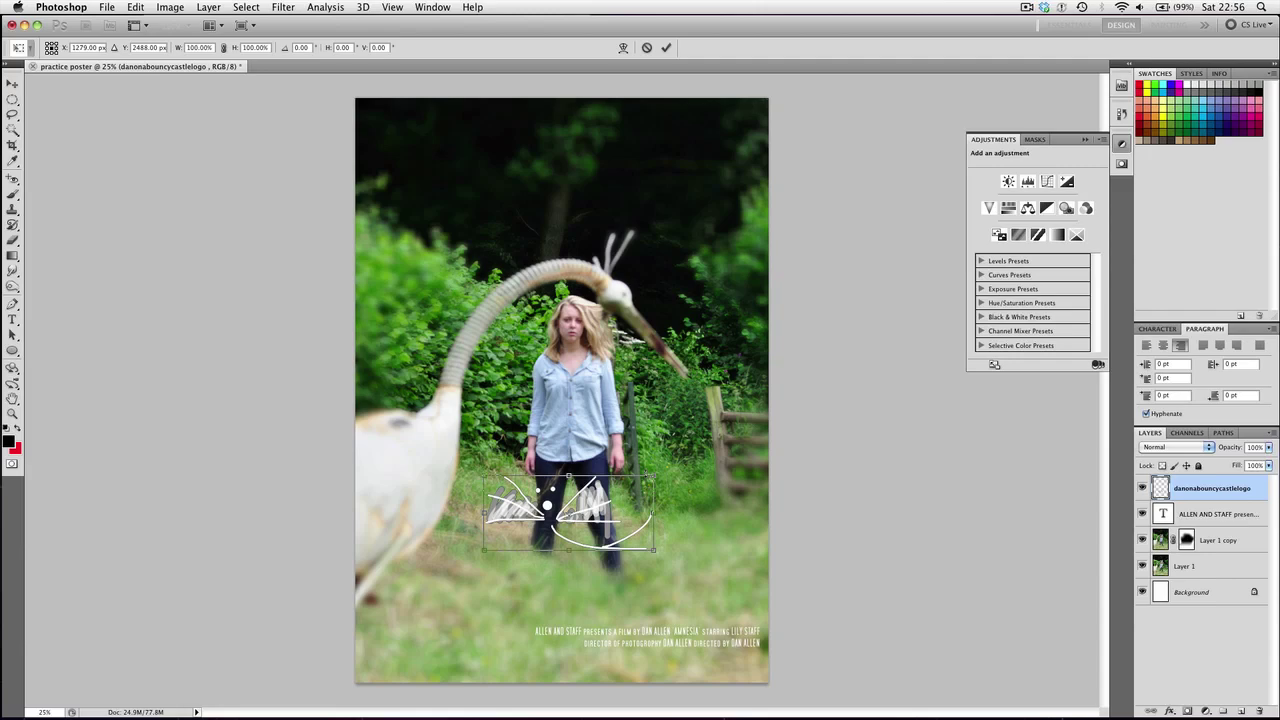
{"action": "left_click_drag", "start_coordinate": [653, 475], "coordinate": [522, 532]}
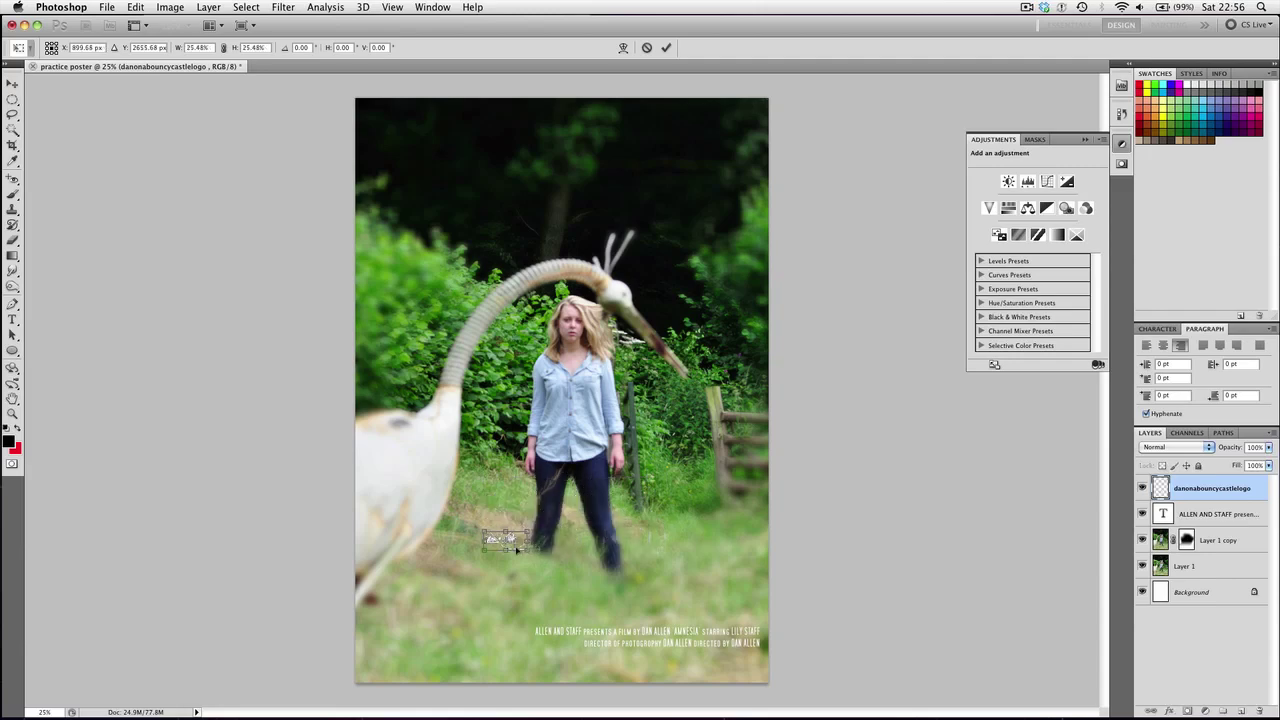
{"action": "key", "text": "Return"}
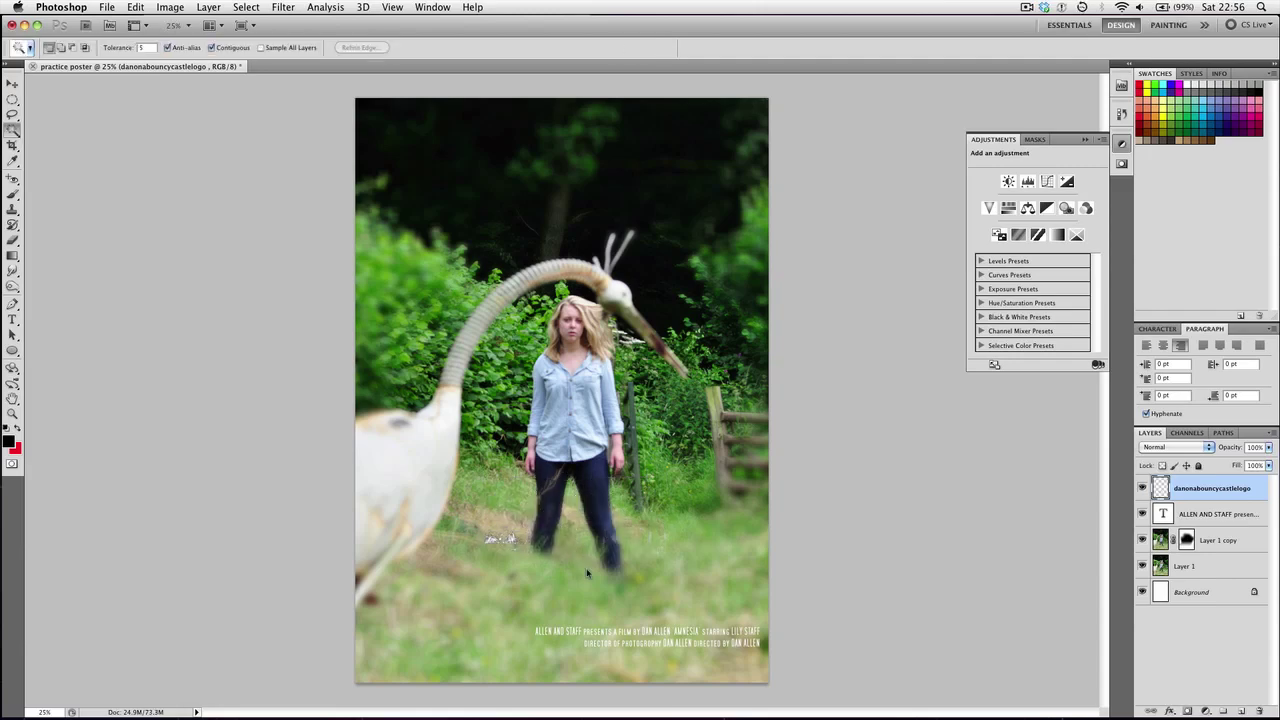
{"action": "key", "text": "ctrl+a"}
{"action": "key", "text": "ctrl+d"}
{"action": "key", "text": "v"}
{"action": "left_click_drag", "start_coordinate": [505, 541], "coordinate": [738, 666]}
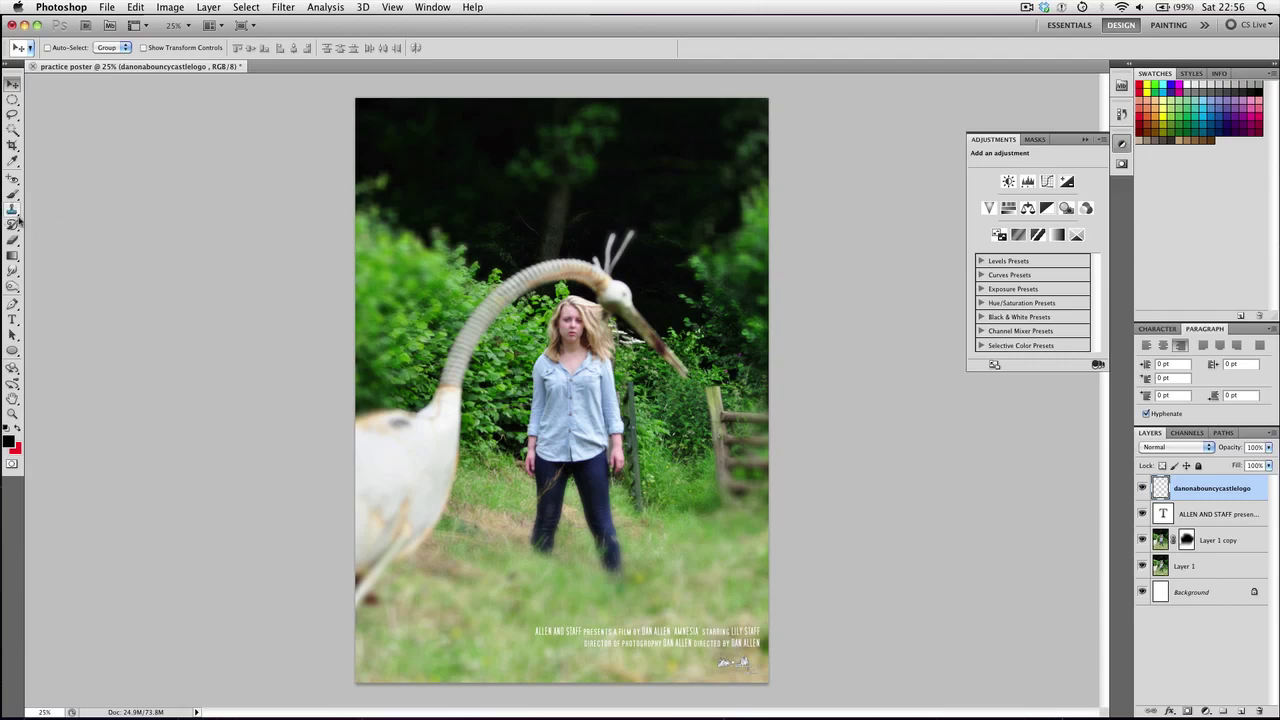
Set the Type tool font to Courier and start a new text entry on the poster
{"action": "left_click", "coordinate": [12, 319]}
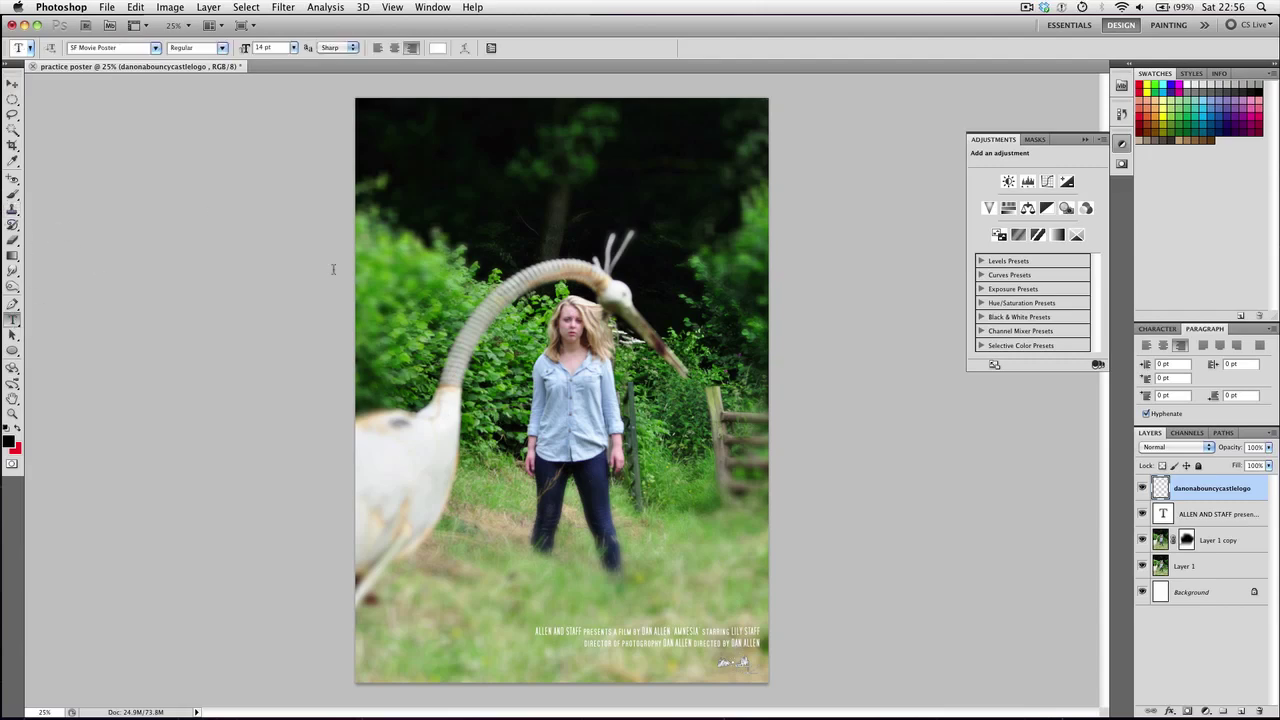
{"action": "left_click", "coordinate": [156, 48]}
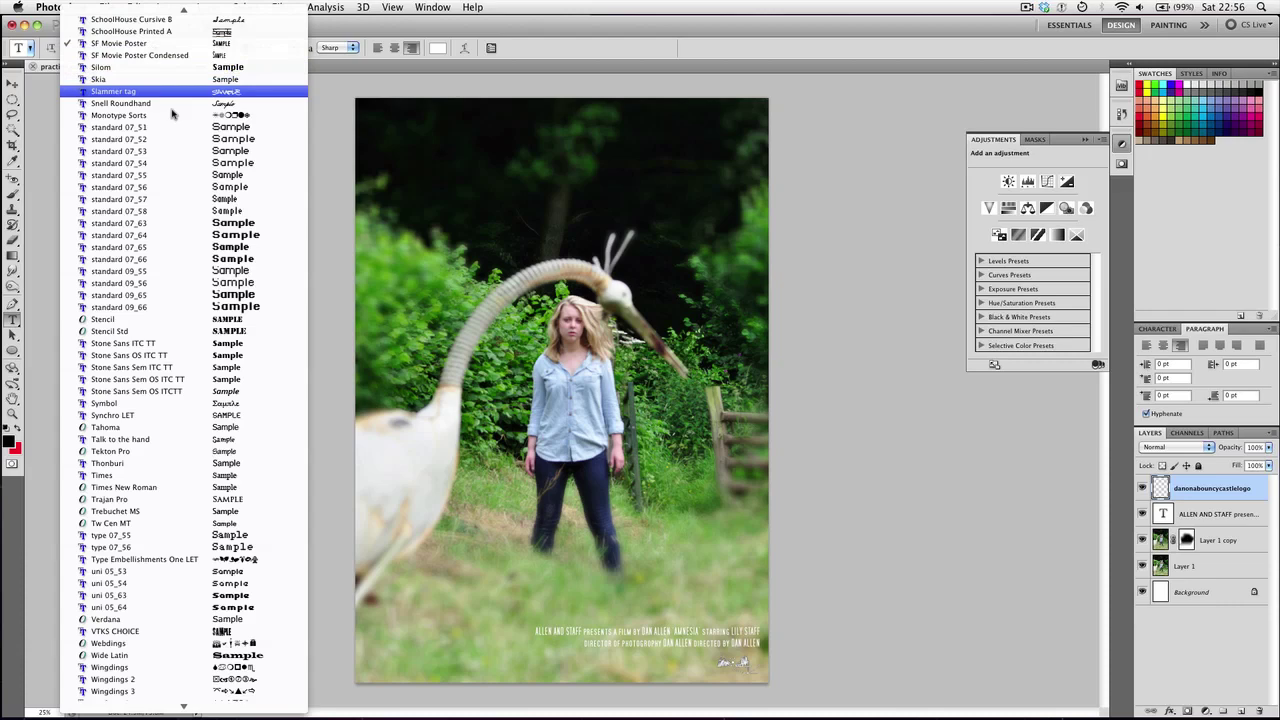
{"action": "scroll", "coordinate": [232, 250], "scroll_direction": "up", "scroll_amount": 10}
{"action": "scroll", "coordinate": [232, 250], "scroll_direction": "up", "scroll_amount": 10}
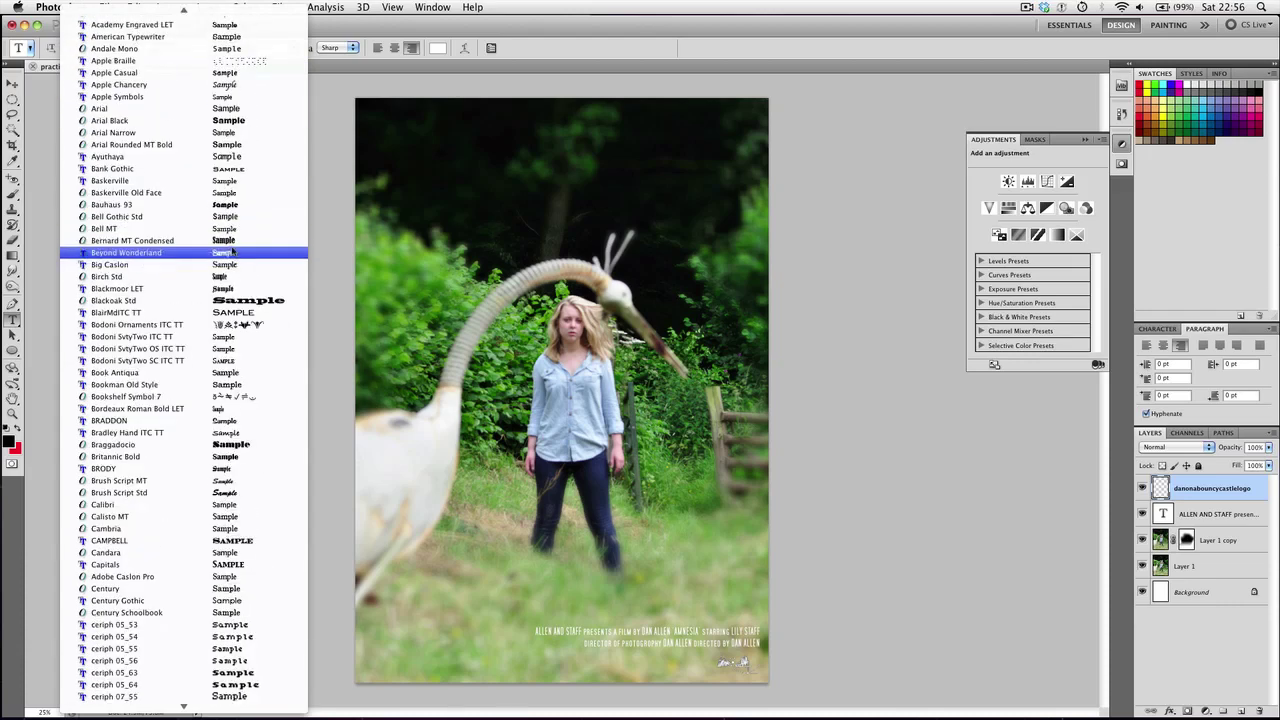
{"action": "scroll", "coordinate": [232, 252], "scroll_direction": "down", "scroll_amount": 1}
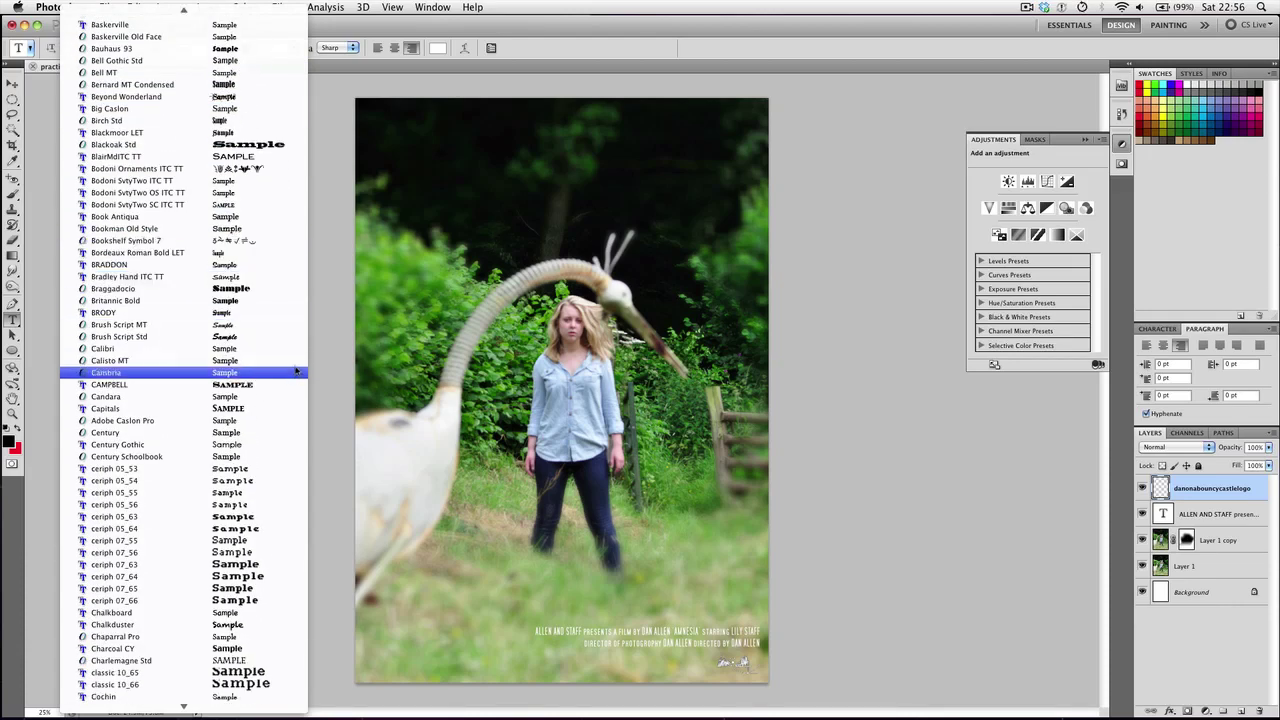
{"action": "scroll", "coordinate": [296, 374], "scroll_direction": "down", "scroll_amount": 1}
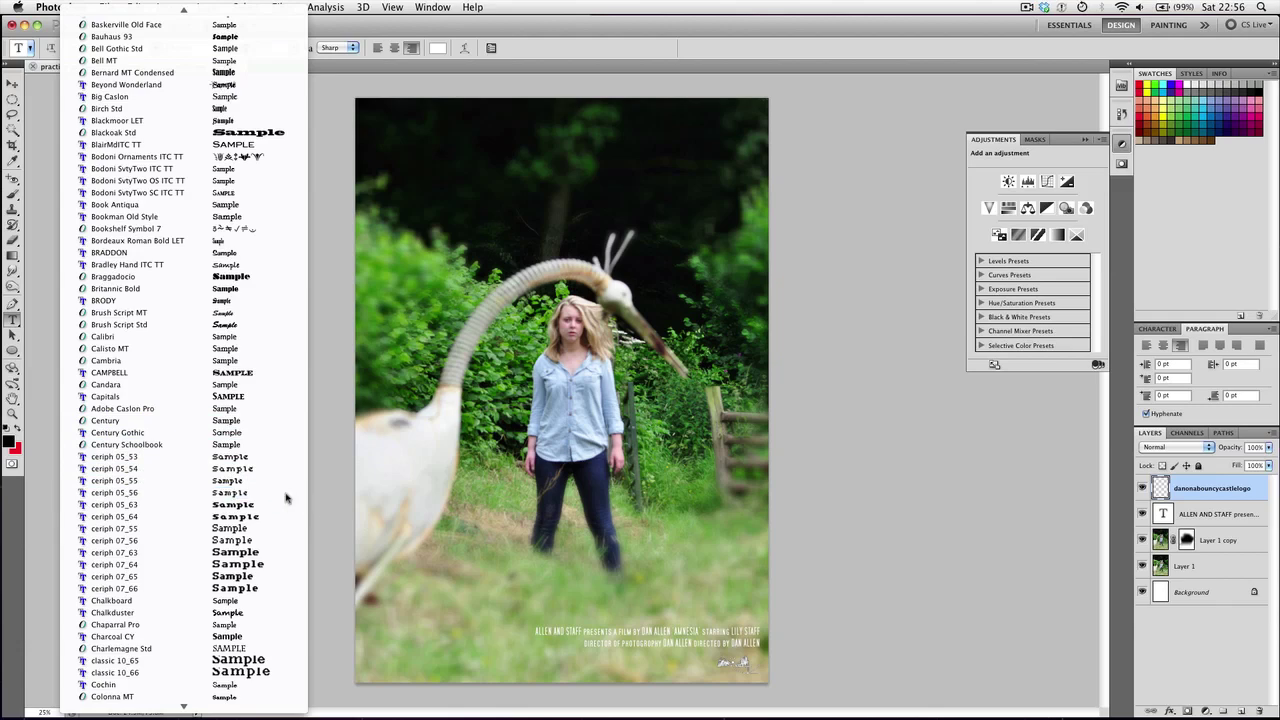
{"action": "scroll", "coordinate": [248, 486], "scroll_direction": "down", "scroll_amount": 9}
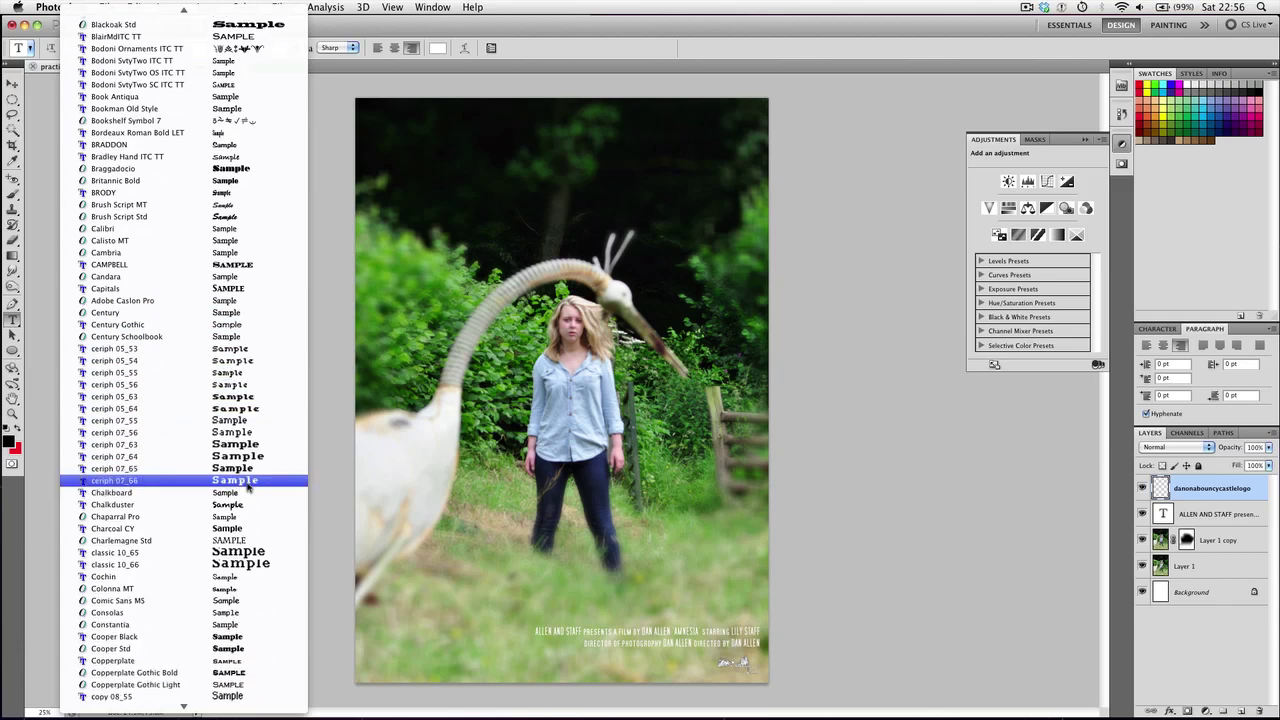
{"action": "type", "text": "cou"}
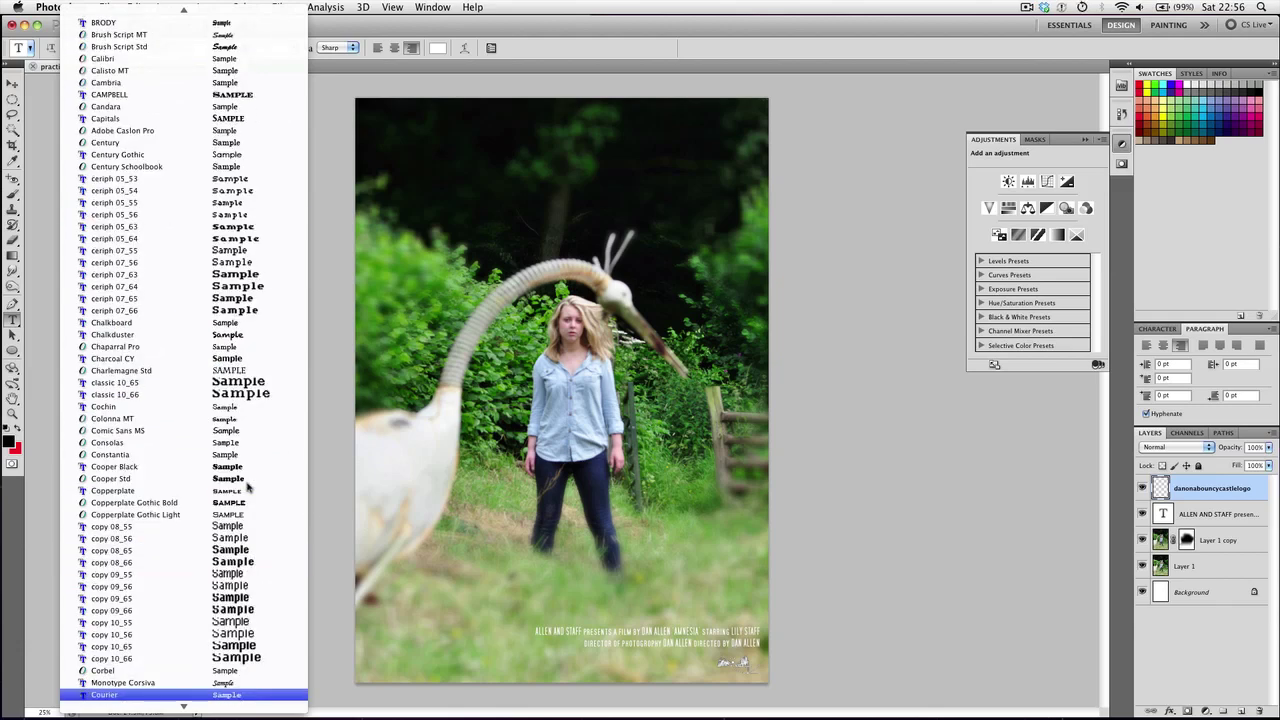
{"action": "key", "text": "Return"}
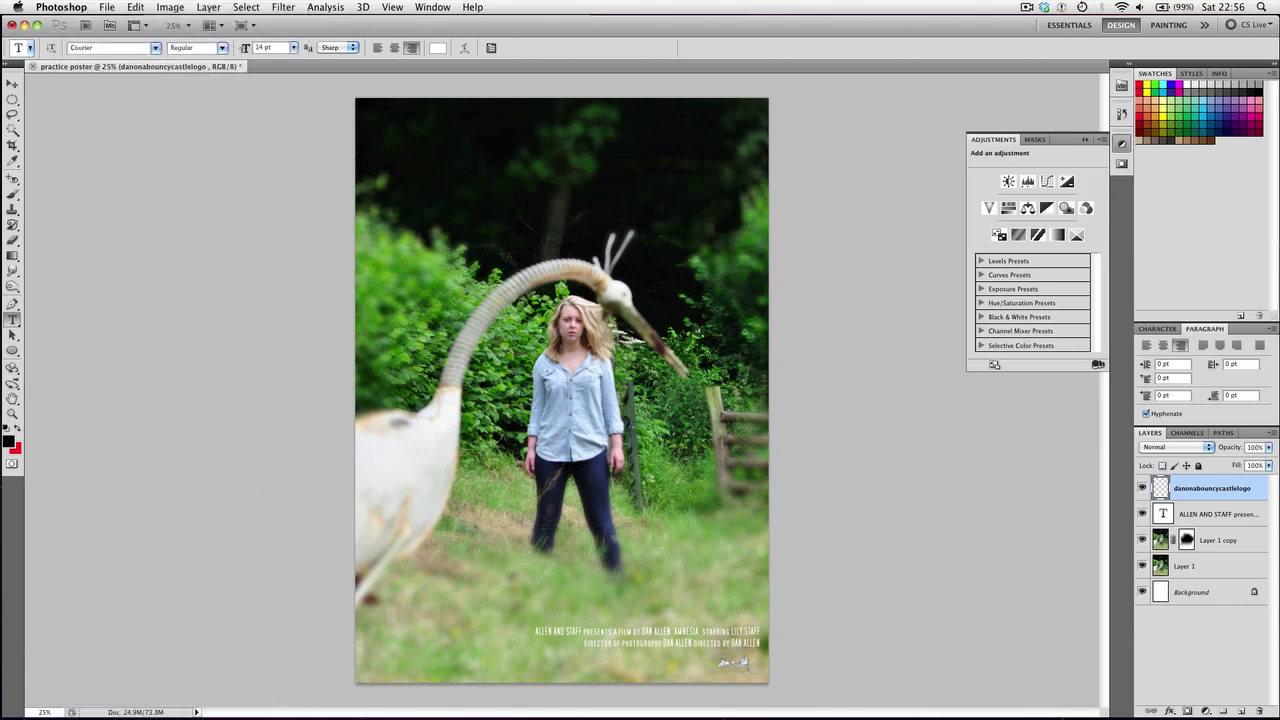
{"action": "left_click", "coordinate": [471, 317]}
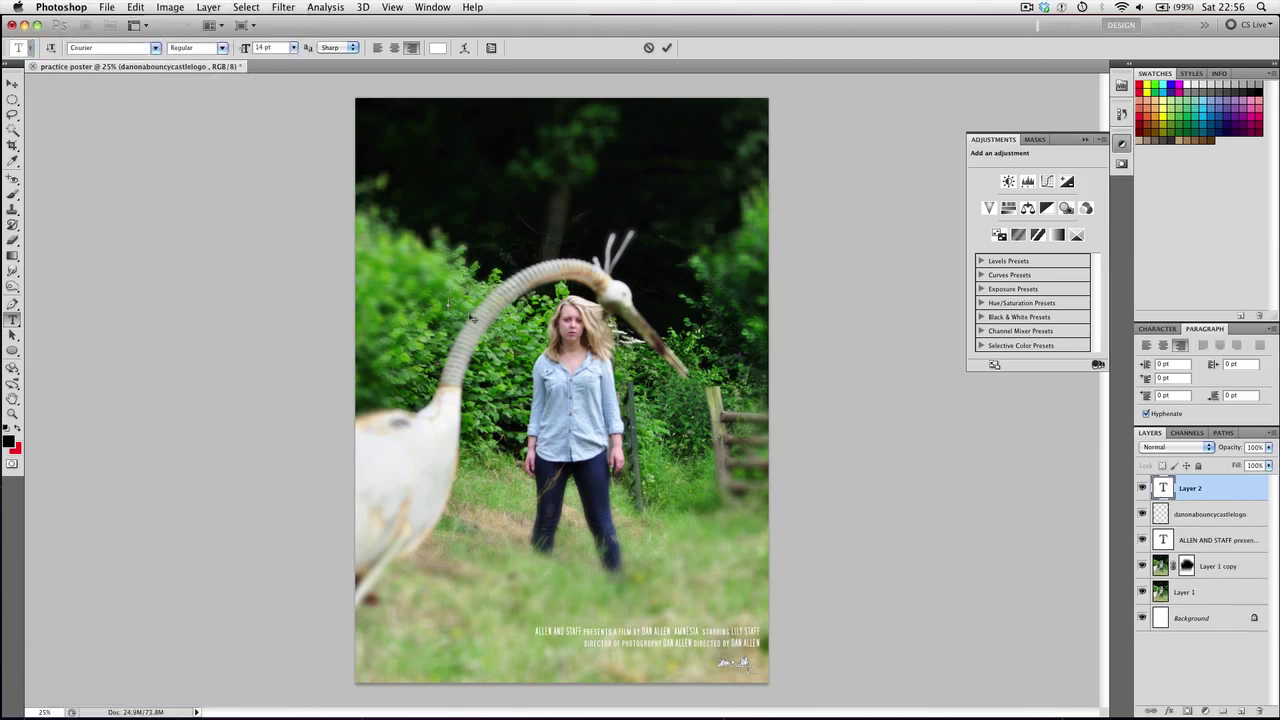
Type the title 'Amnesia', enlarge it about five and a half times, and move it near the top
{"action": "type", "text": "Amnesia,"}
{"action": "key", "text": "super+a"}
{"action": "left_click", "coordinate": [13, 83]}
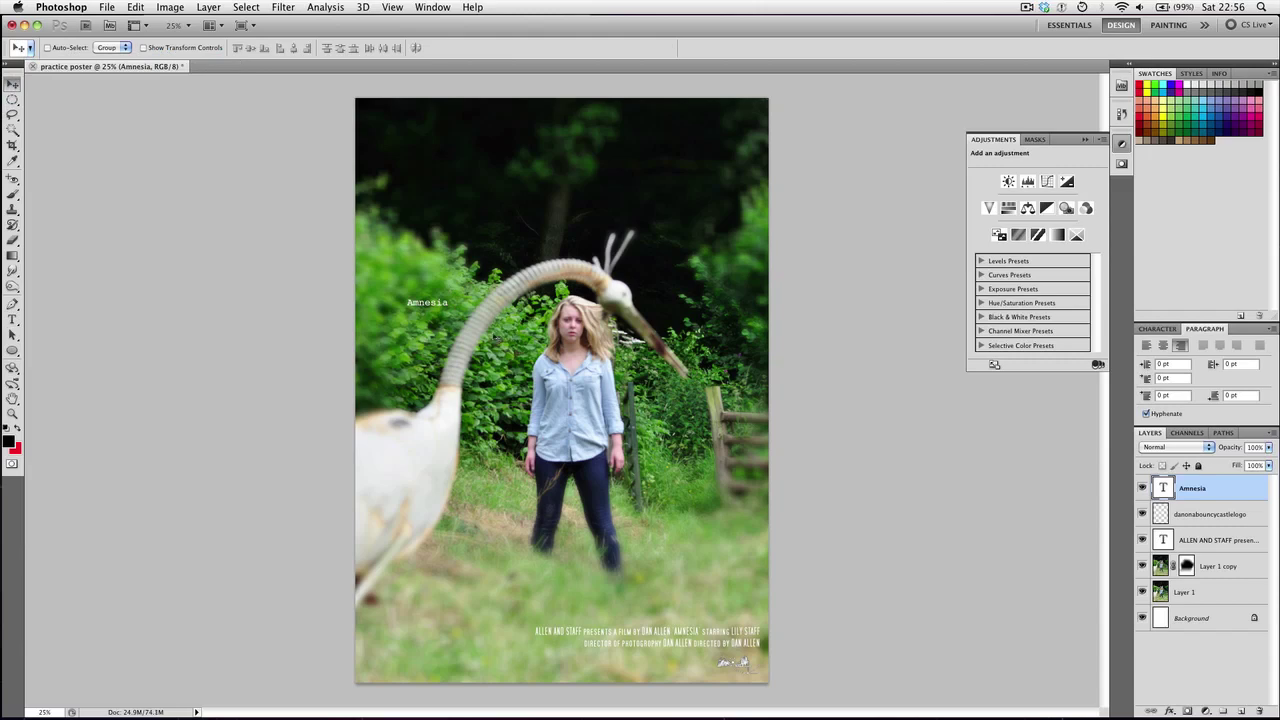
{"action": "key", "text": "super+t"}
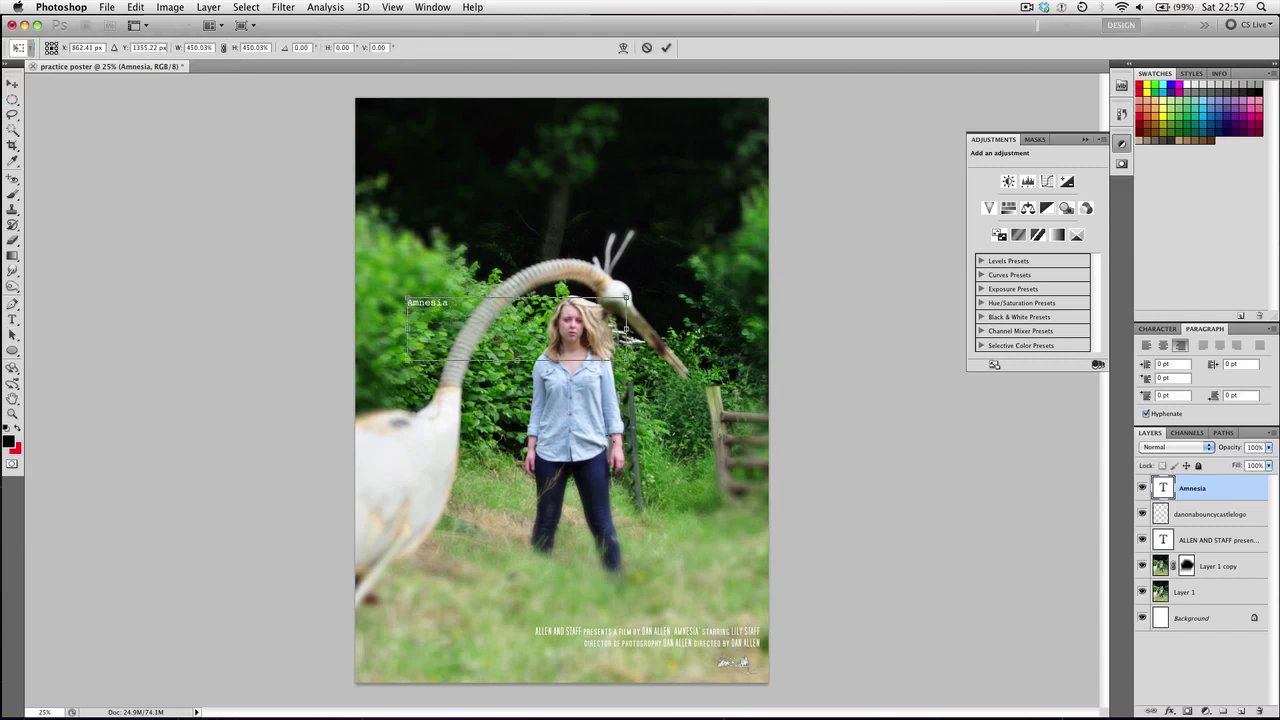
{"action": "left_click_drag", "start_coordinate": [450, 310], "coordinate": [634, 362]}
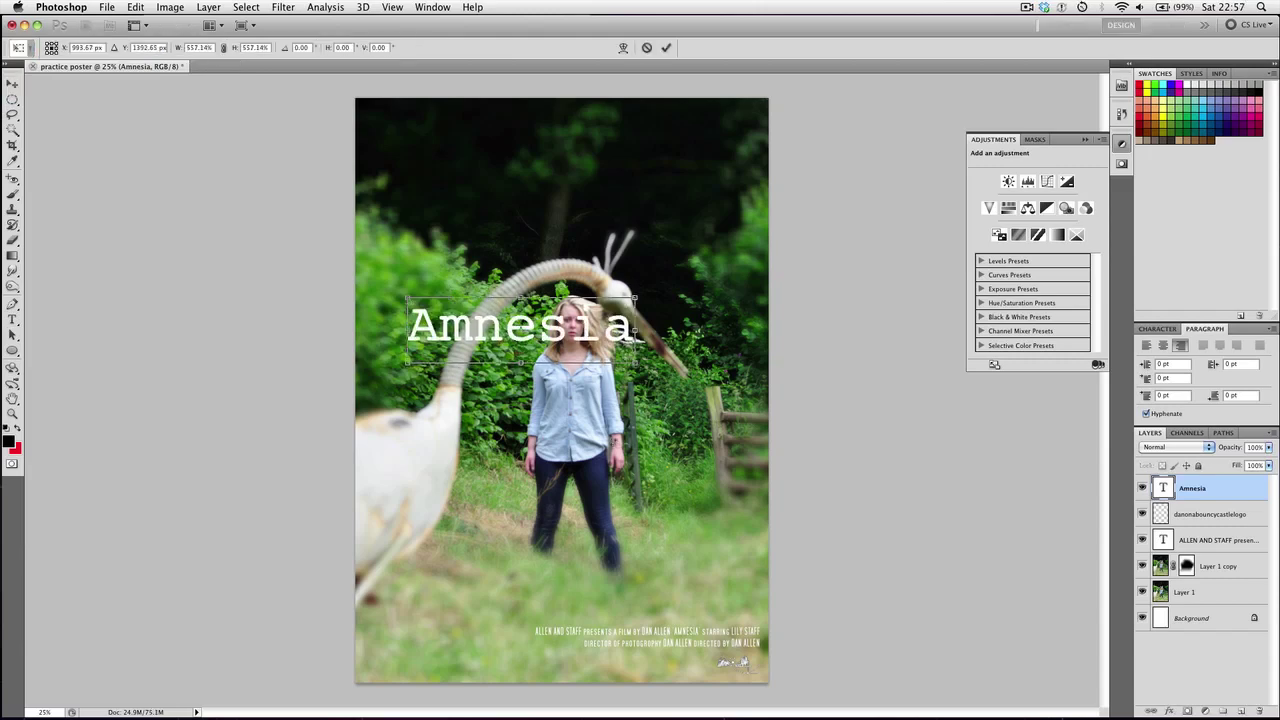
{"action": "key", "text": "Return"}
{"action": "left_click_drag", "start_coordinate": [548, 328], "coordinate": [532, 212]}
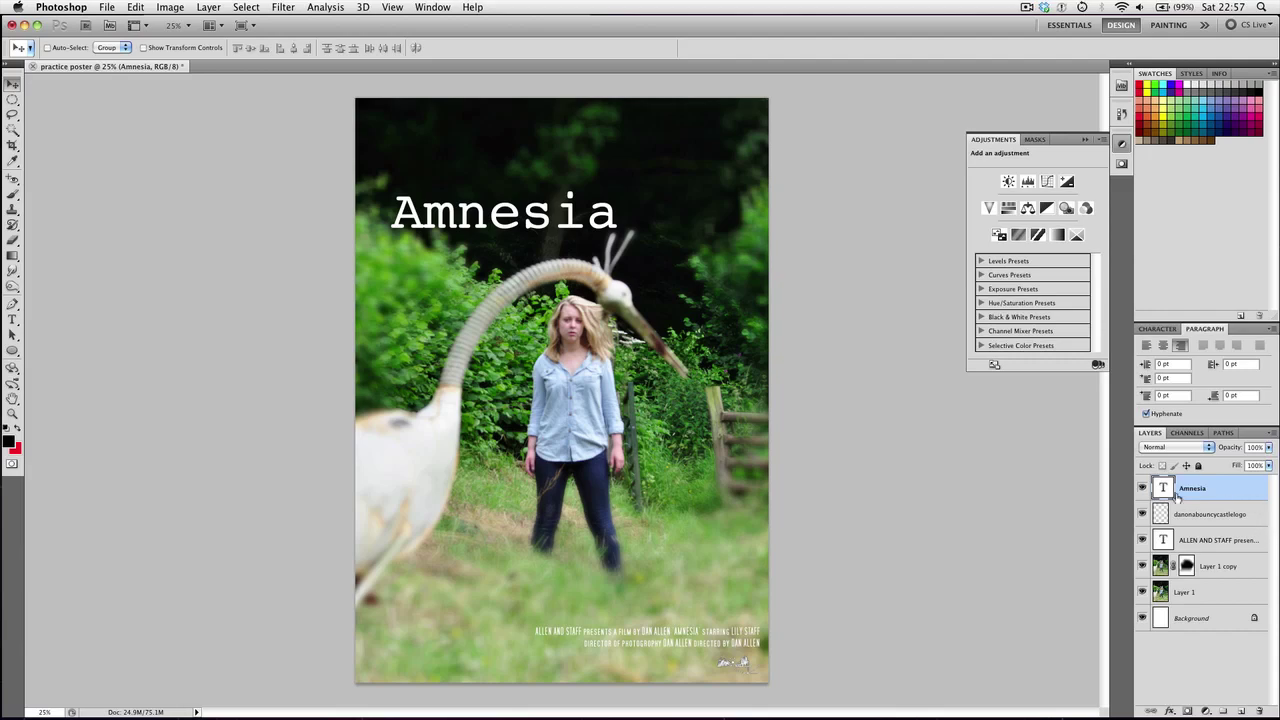
Give the Amnesia layer a drop shadow with 23% spread, 0° angle, 84% opacity and 6% noise
{"action": "right_click", "coordinate": [1196, 495]}
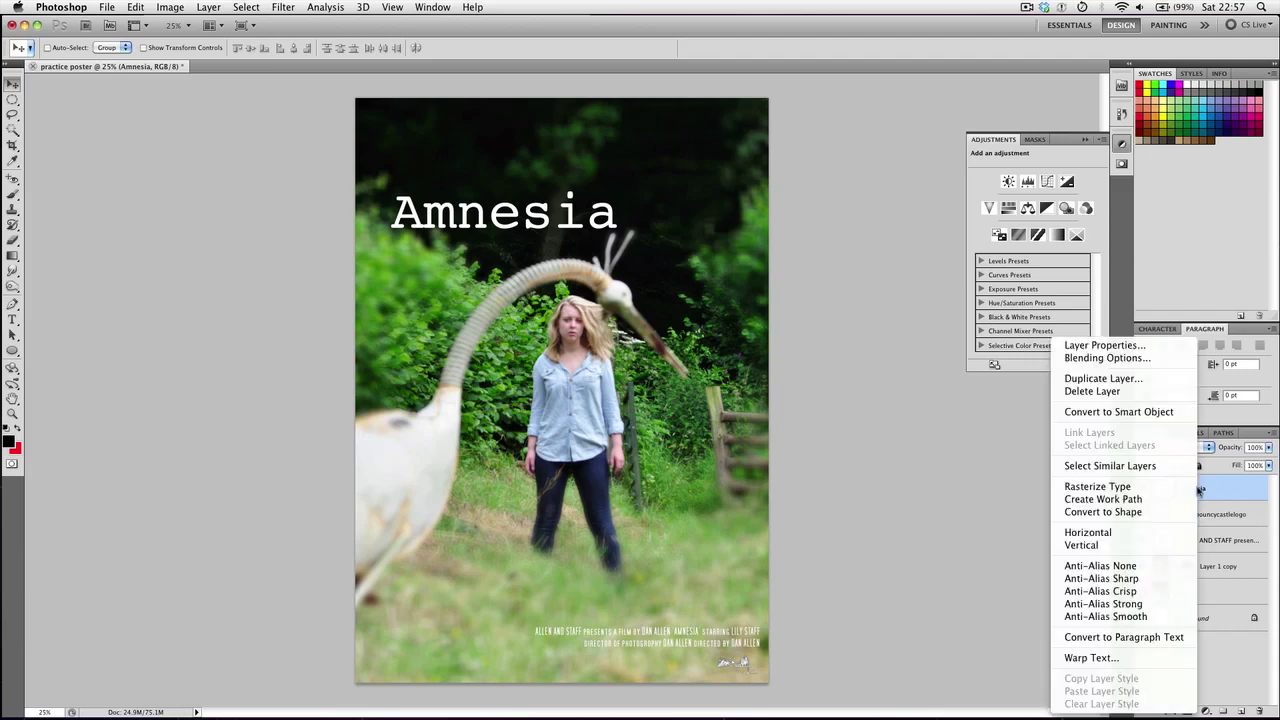
{"action": "left_click", "coordinate": [1226, 490]}
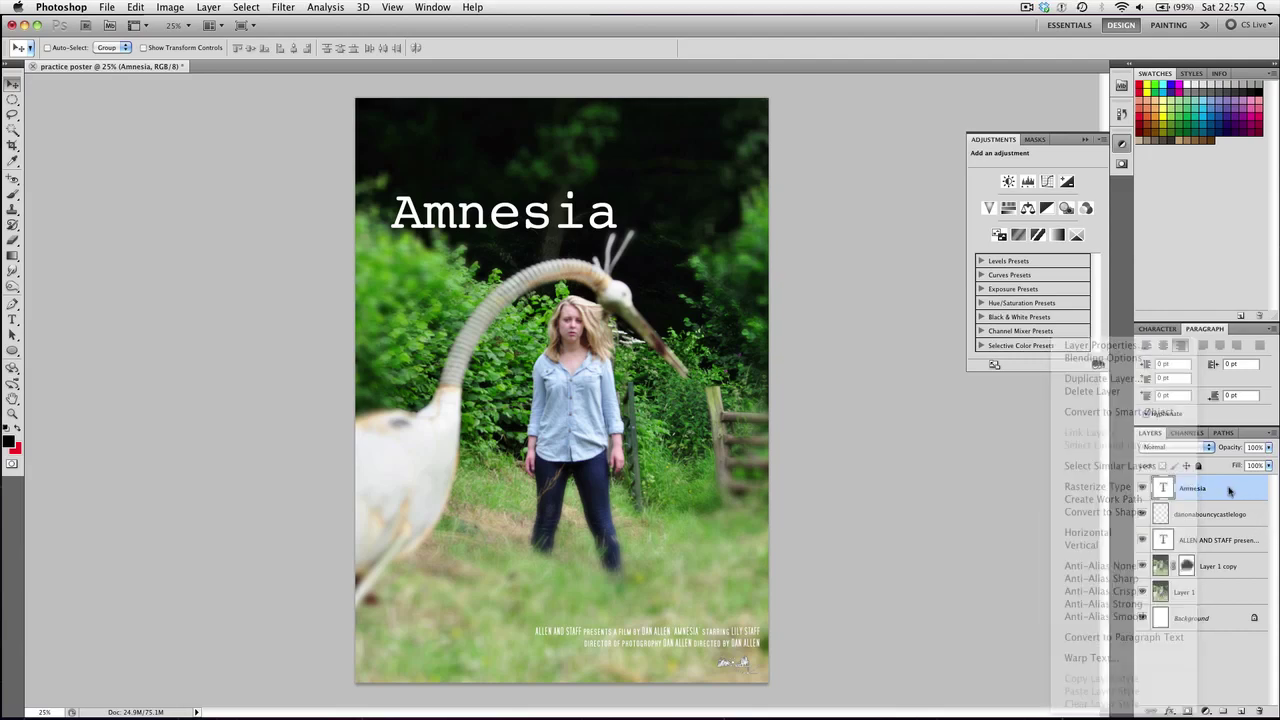
{"action": "double_click", "coordinate": [1228, 491]}
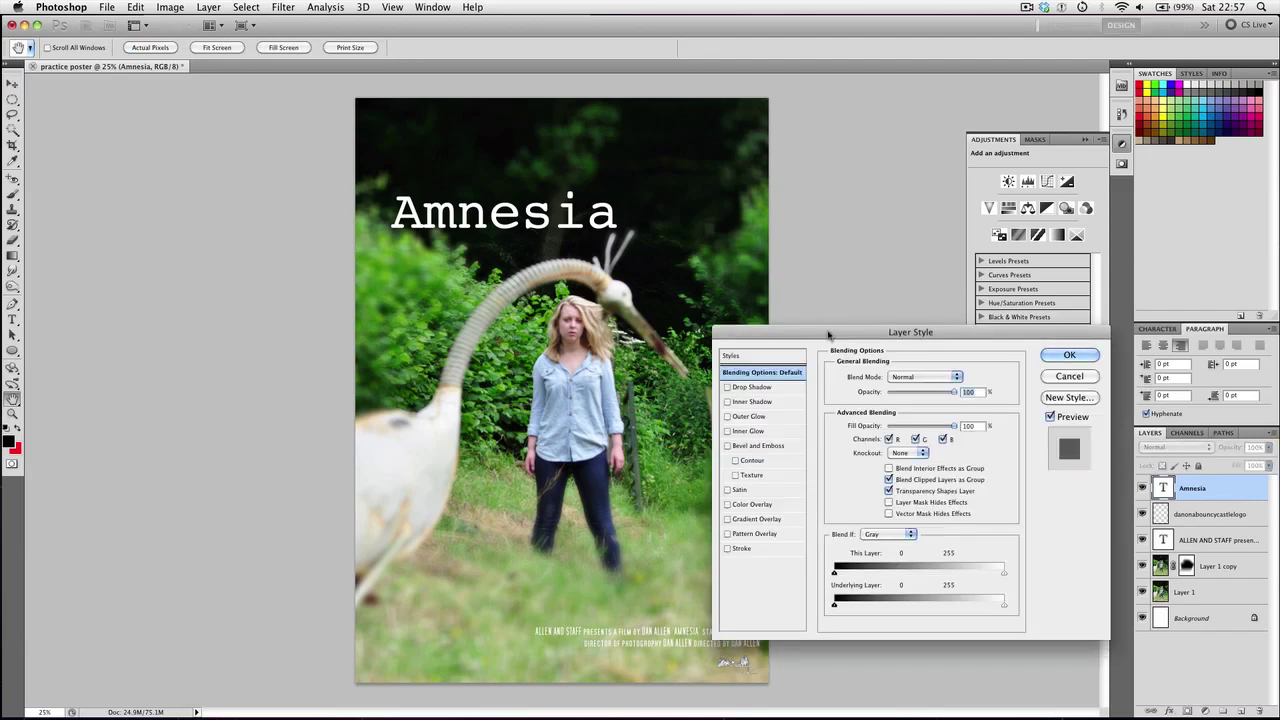
{"action": "left_click_drag", "start_coordinate": [776, 334], "coordinate": [720, 294]}
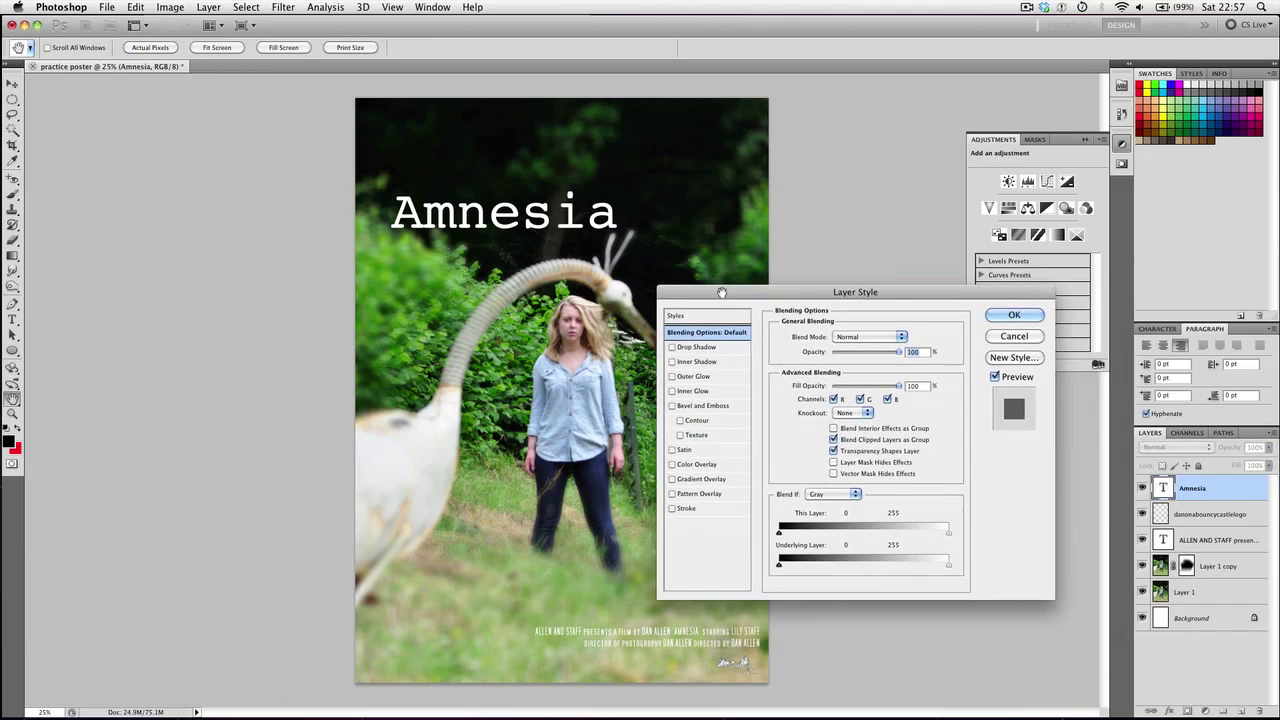
{"action": "left_click", "coordinate": [684, 348]}
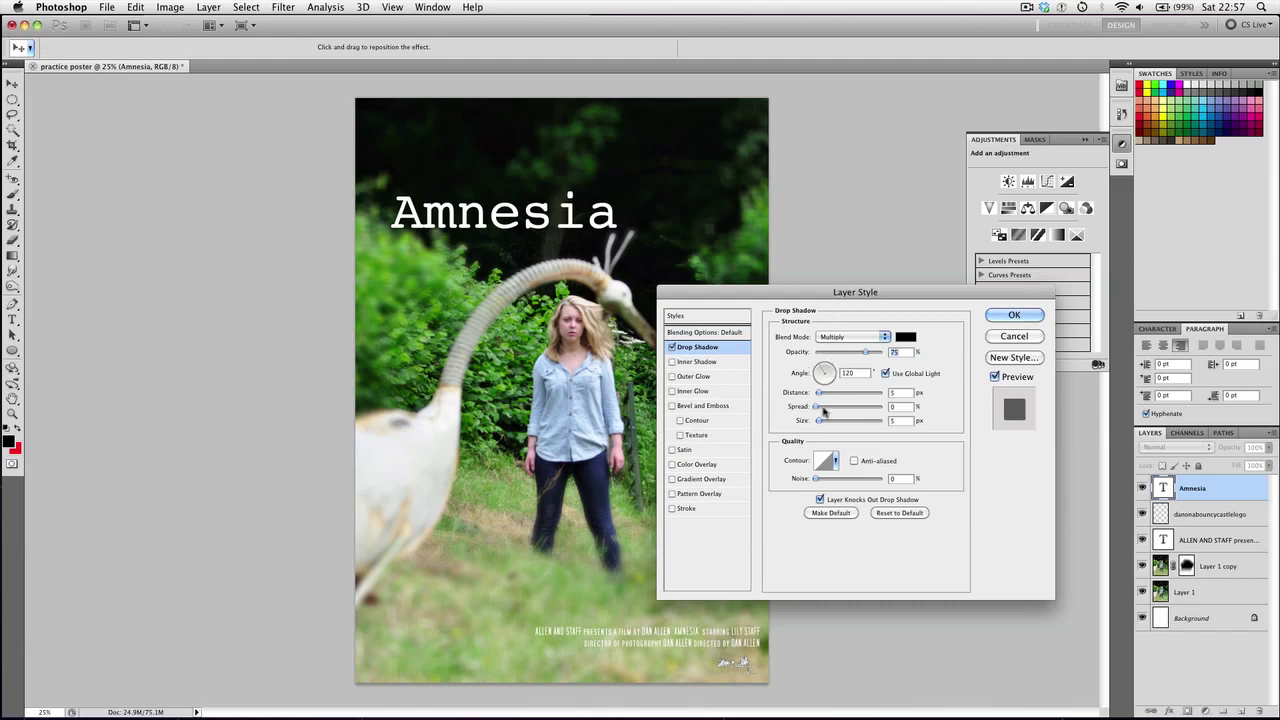
{"action": "left_click_drag", "start_coordinate": [818, 408], "coordinate": [834, 424]}
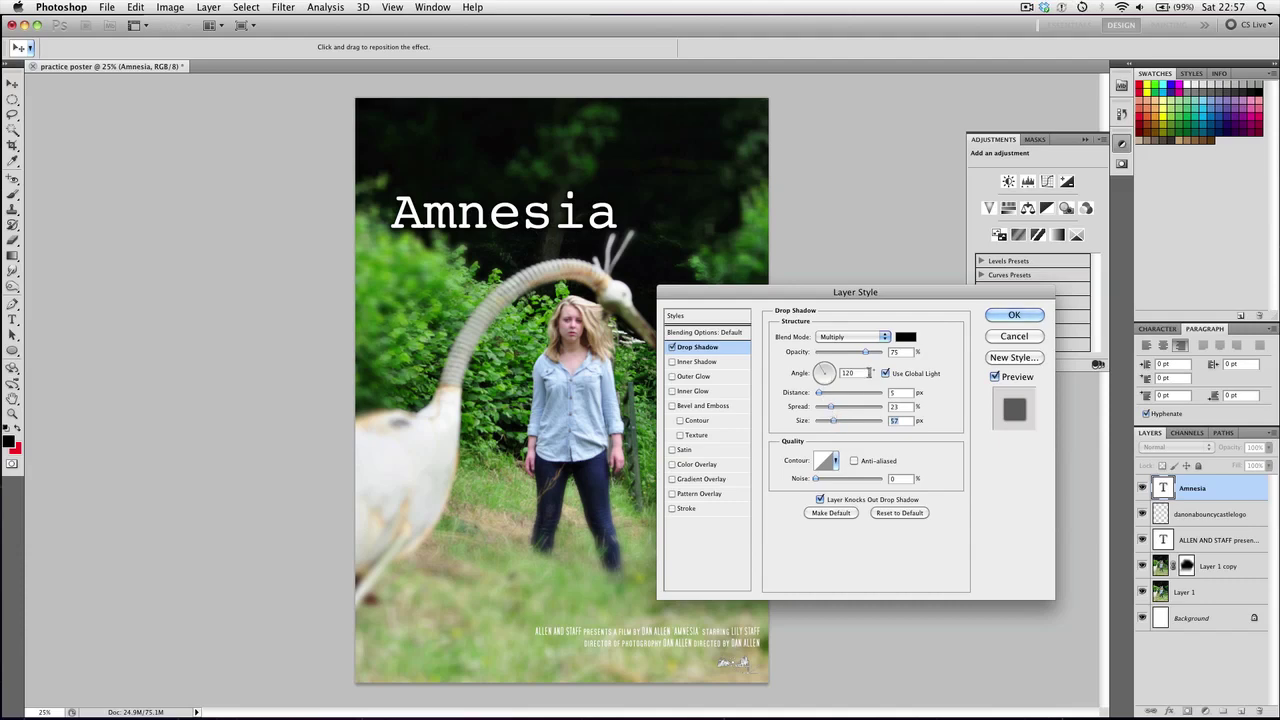
{"action": "double_click", "coordinate": [848, 372]}
{"action": "type", "text": "0"}
{"action": "left_click_drag", "start_coordinate": [871, 355], "coordinate": [876, 354]}
{"action": "left_click_drag", "start_coordinate": [818, 481], "coordinate": [822, 480]}
Add an outer glow to the title with 10% spread and a larger size
{"action": "left_click", "coordinate": [692, 377]}
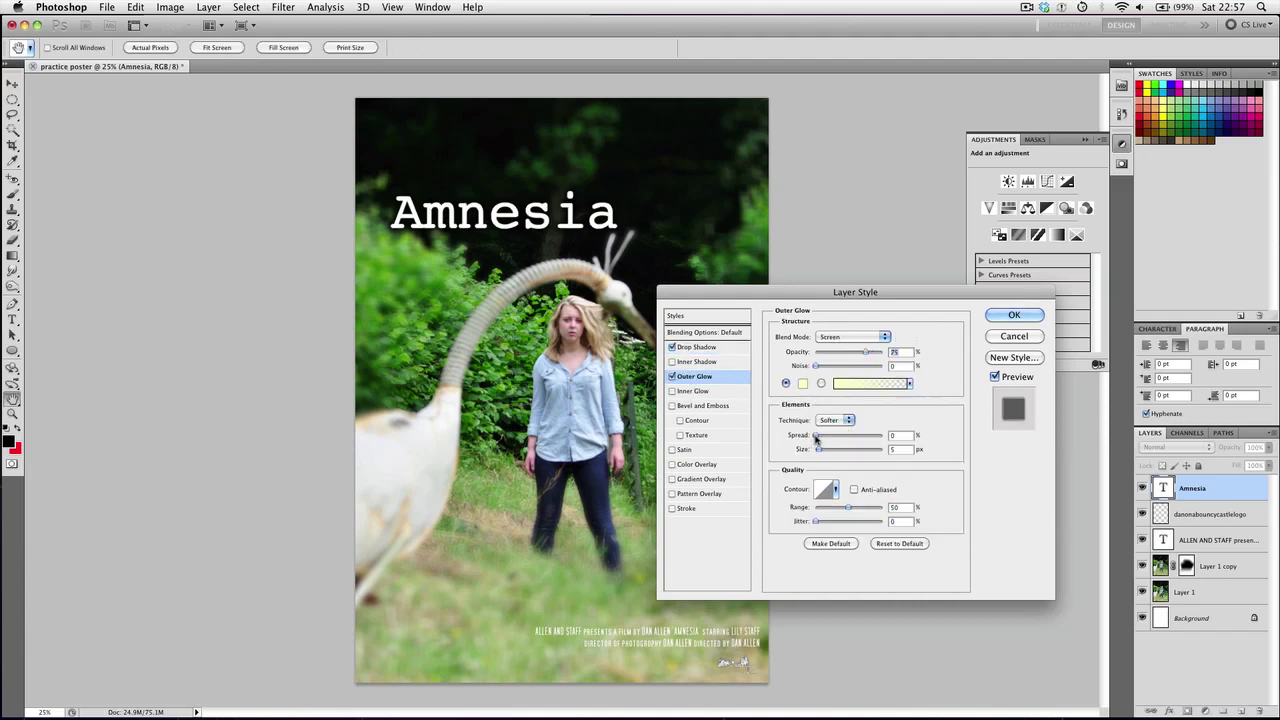
{"action": "left_click_drag", "start_coordinate": [816, 436], "coordinate": [823, 451]}
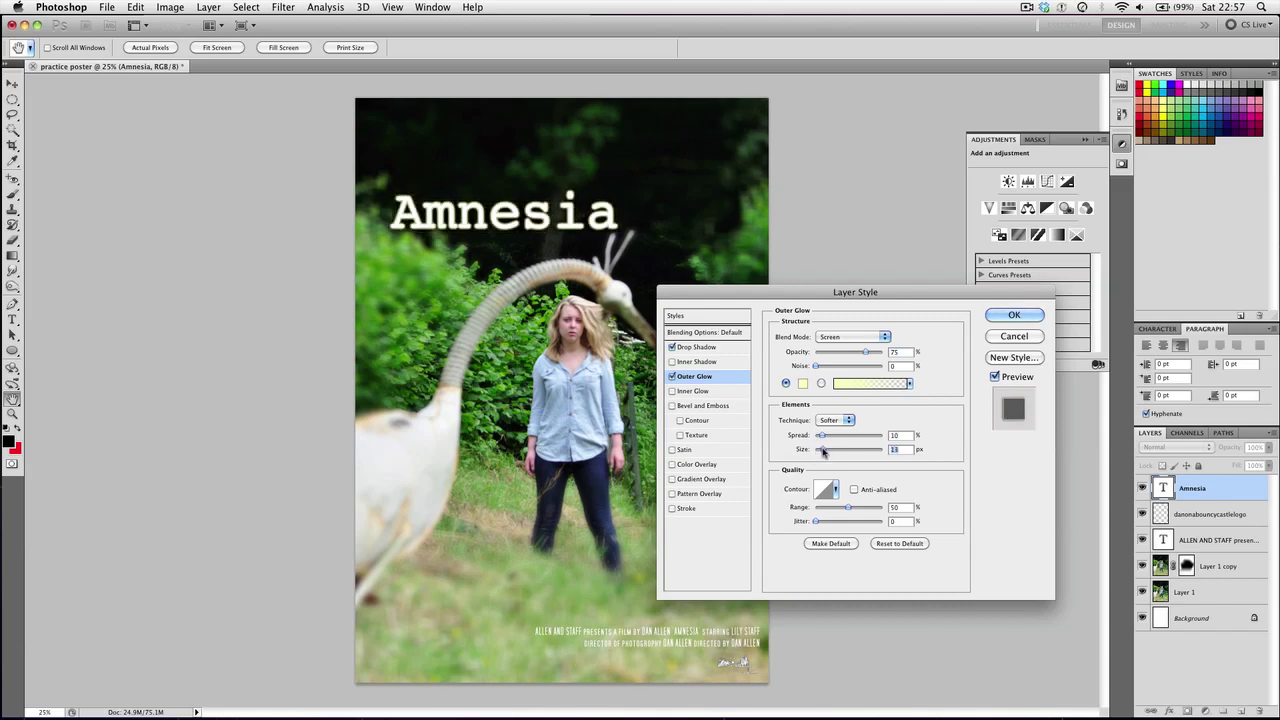
{"action": "left_click_drag", "start_coordinate": [822, 451], "coordinate": [813, 440]}
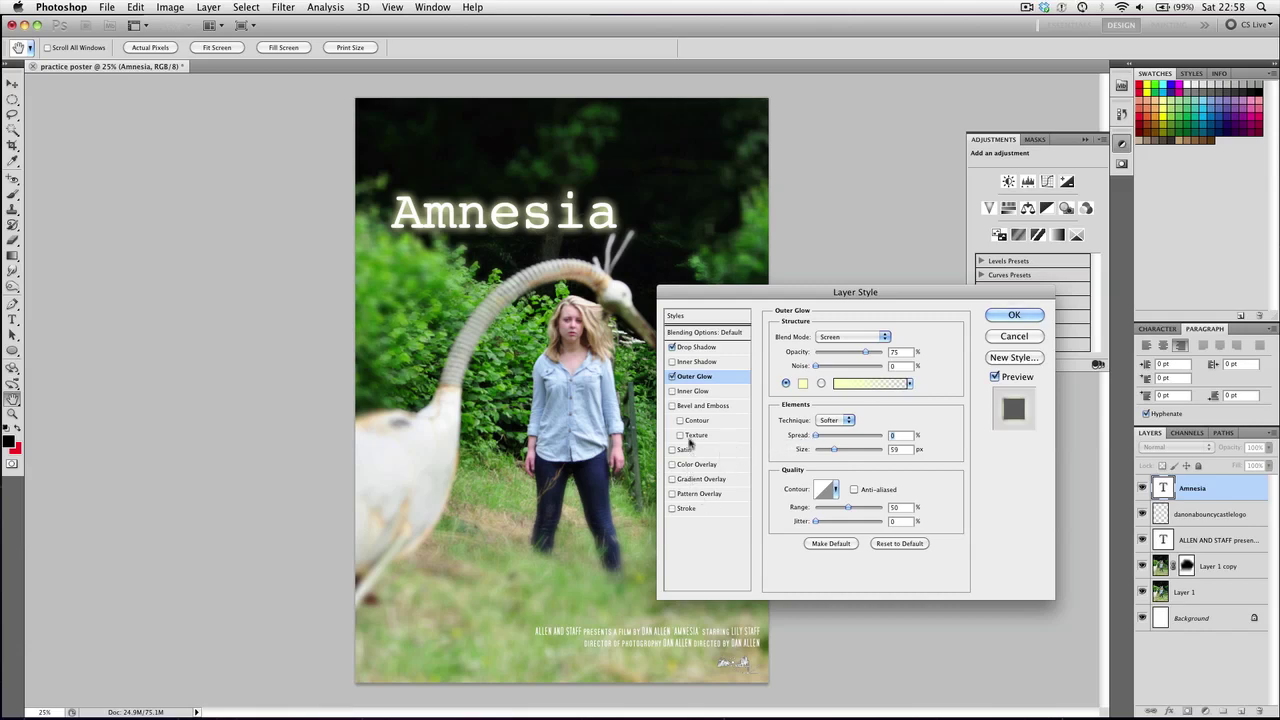
Add a thinner, downward-facing bevel and emboss and apply the layer styles
{"action": "left_click", "coordinate": [684, 406]}
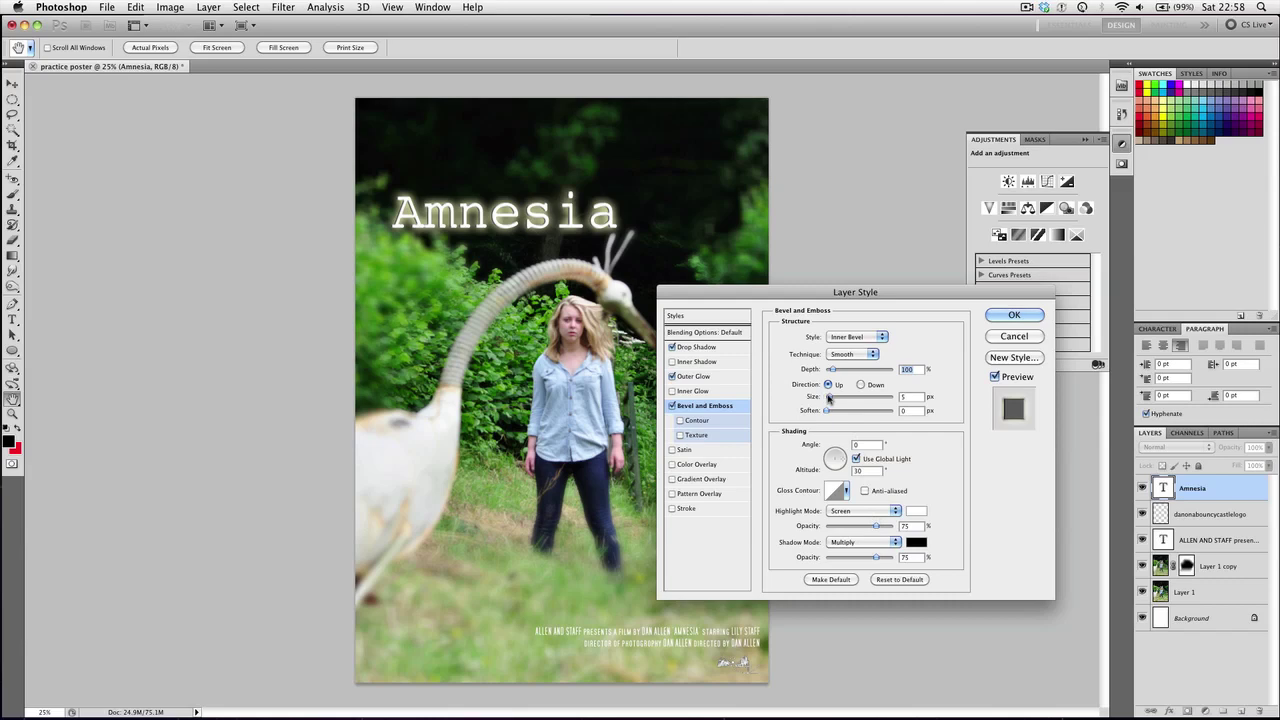
{"action": "left_click_drag", "start_coordinate": [831, 399], "coordinate": [829, 400]}
{"action": "left_click", "coordinate": [860, 385]}
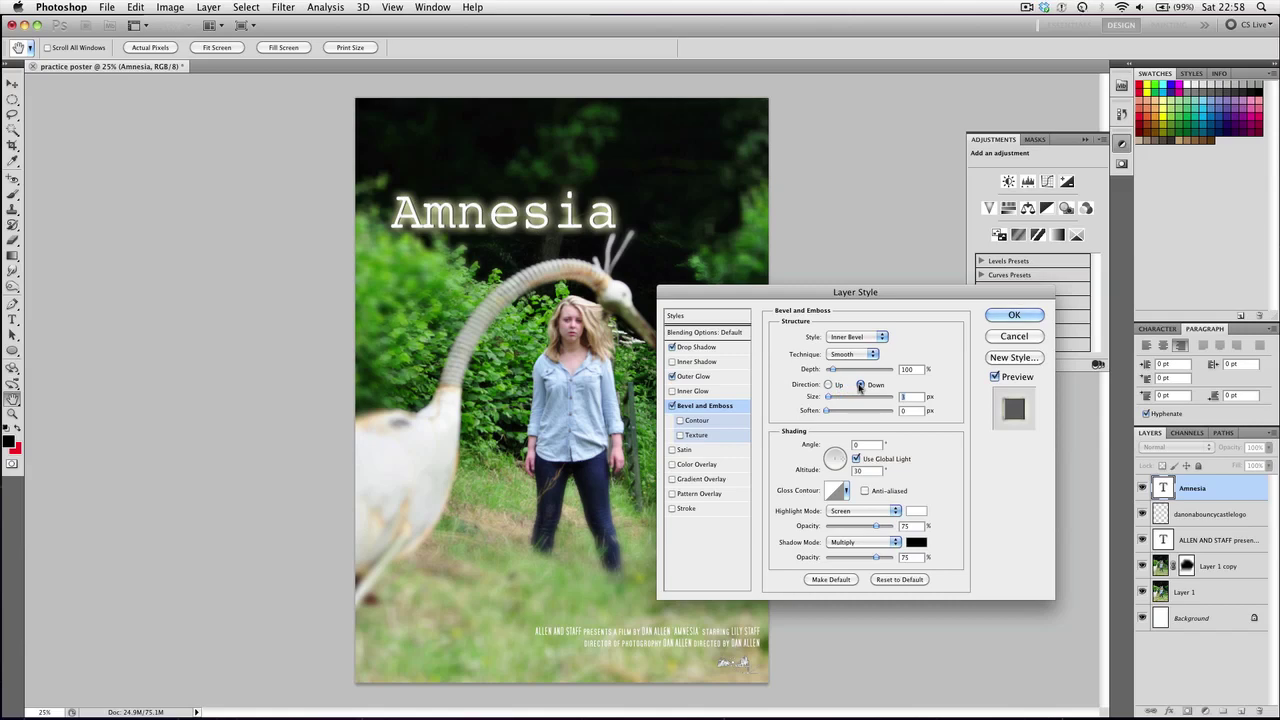
{"action": "left_click", "coordinate": [1014, 315]}
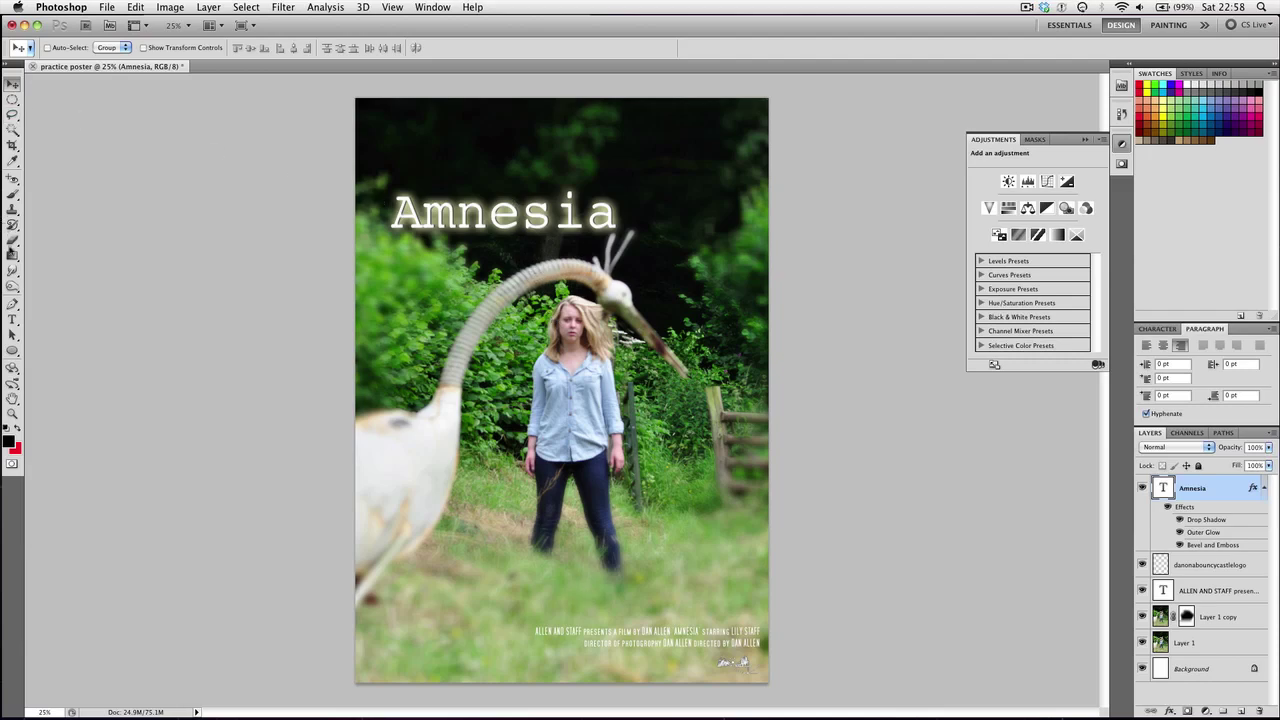
Try SF Movie Poster as the Amnesia title font, then undo the change
{"action": "left_click", "coordinate": [12, 320]}
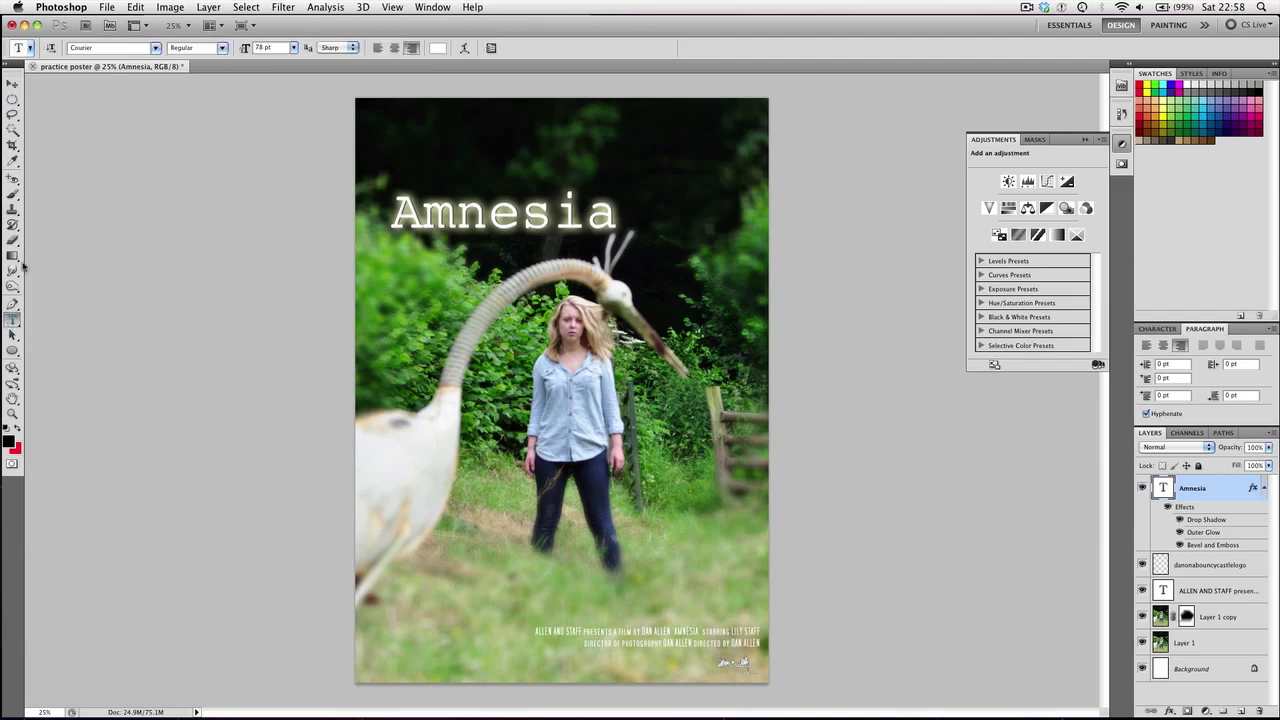
{"action": "left_click", "coordinate": [156, 48]}
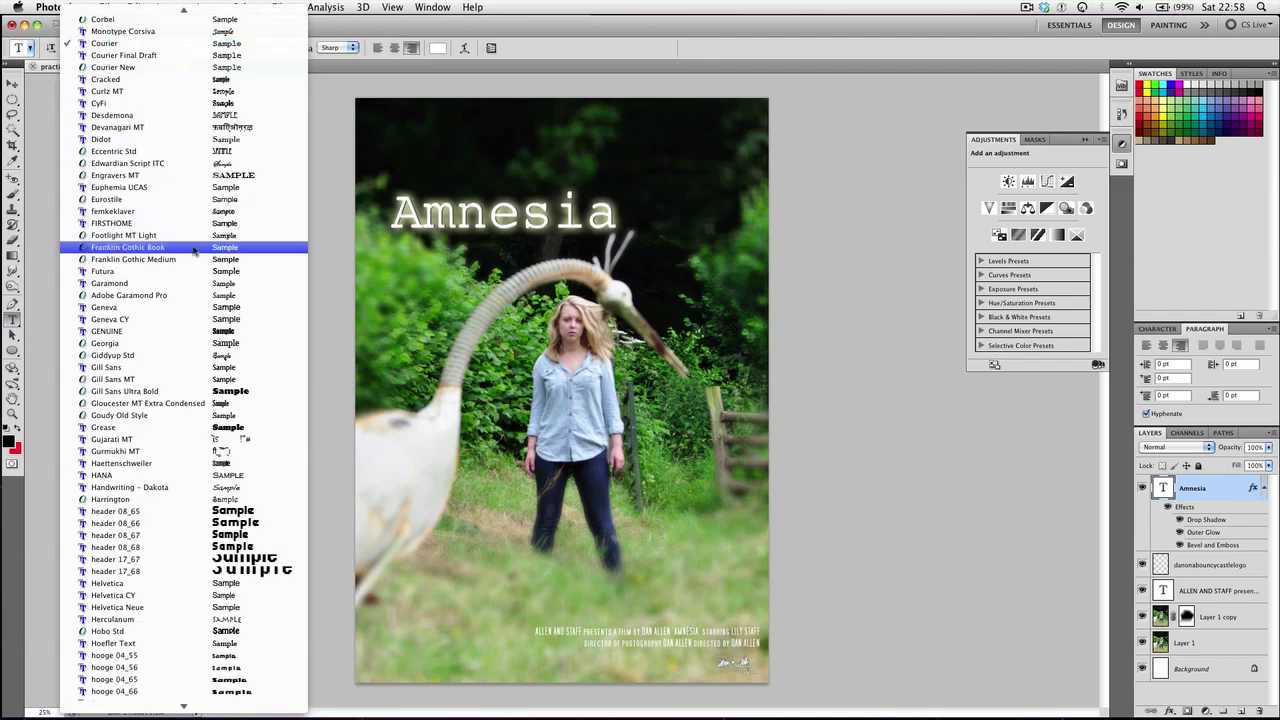
{"action": "key", "text": "s"}
{"action": "key", "text": "f"}
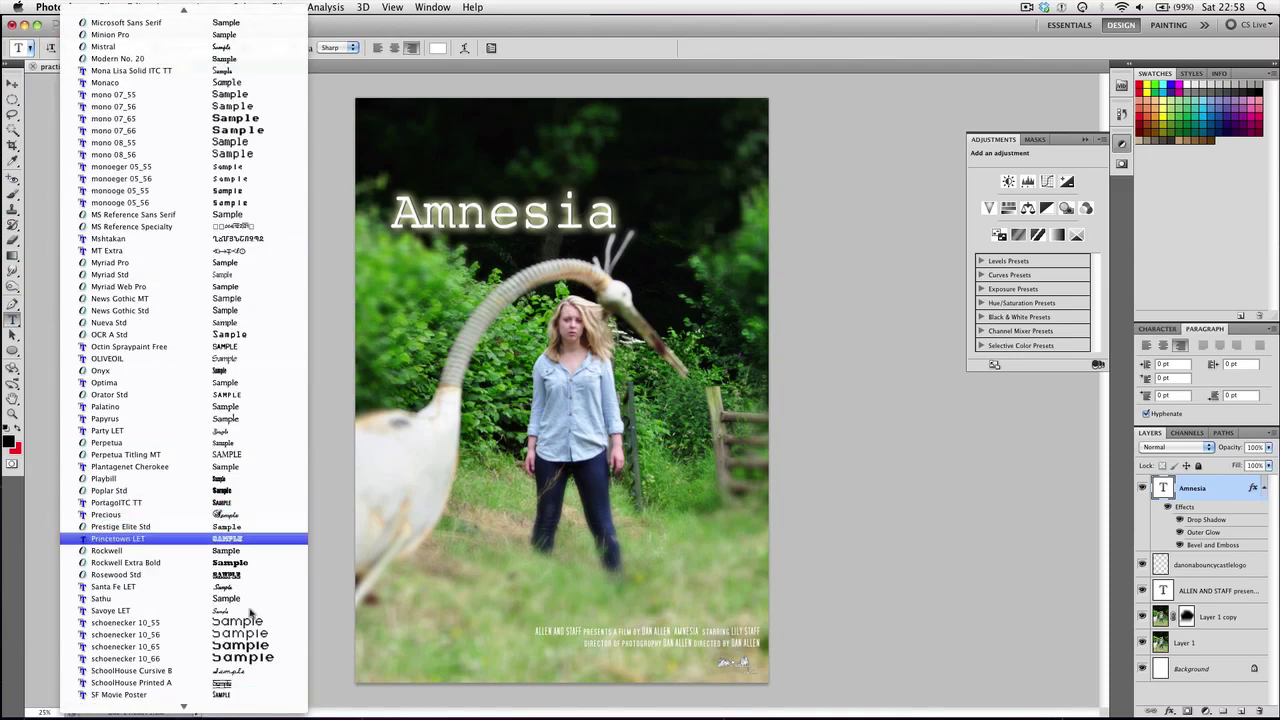
{"action": "scroll", "coordinate": [160, 690], "scroll_direction": "down", "scroll_amount": 3}
{"action": "left_click", "coordinate": [133, 612]}
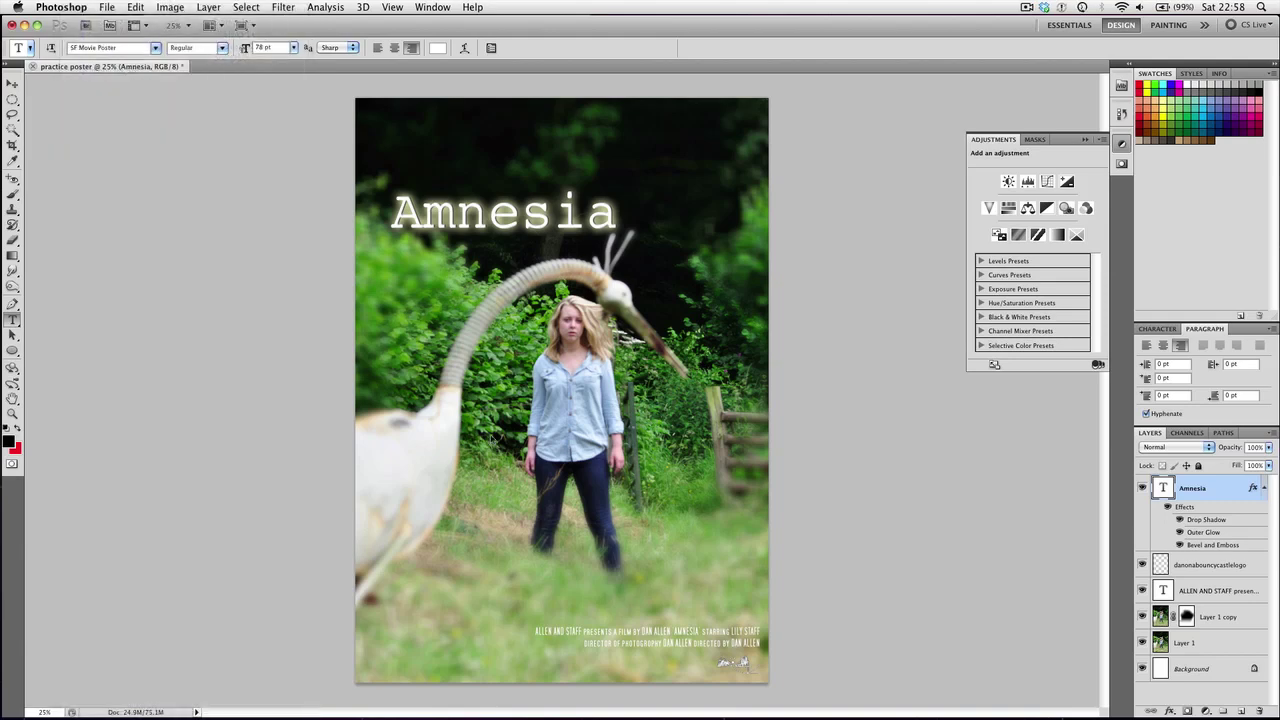
{"action": "key", "text": "ctrl+z"}
Create a small director credit in SF Movie Poster and place it beneath the title's end
{"action": "left_click", "coordinate": [1200, 696]}
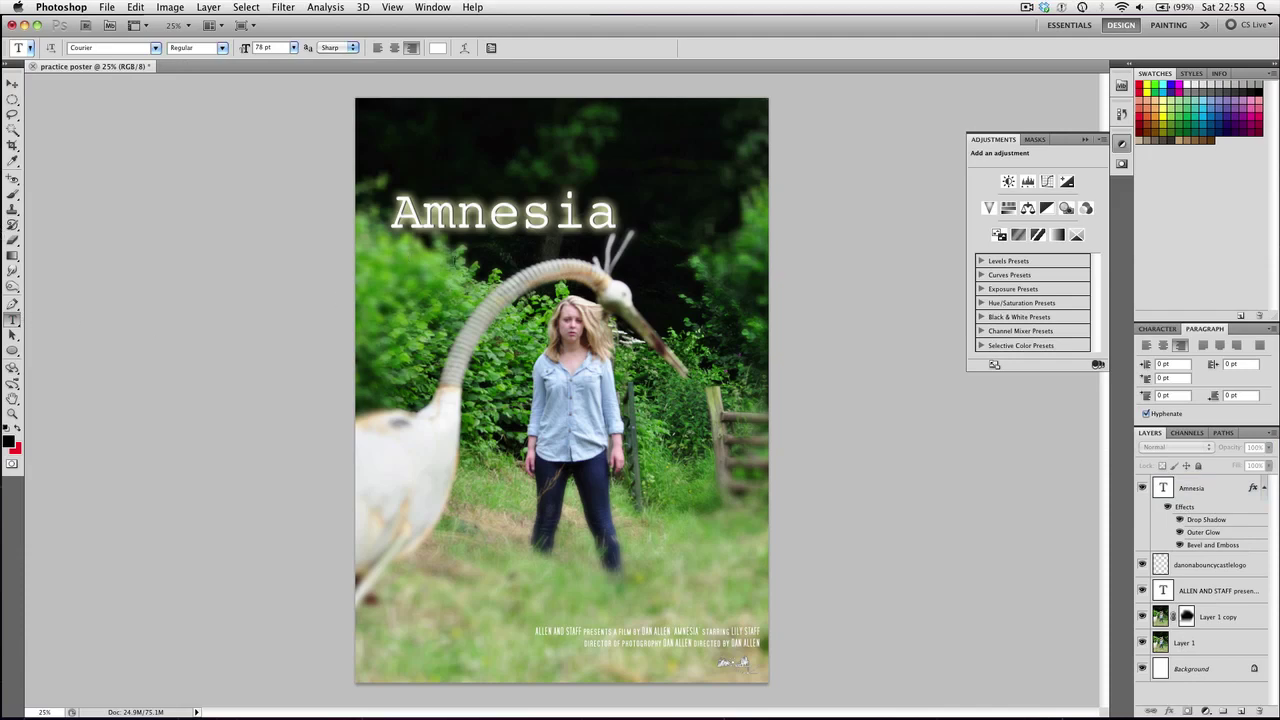
{"action": "left_click", "coordinate": [140, 47]}
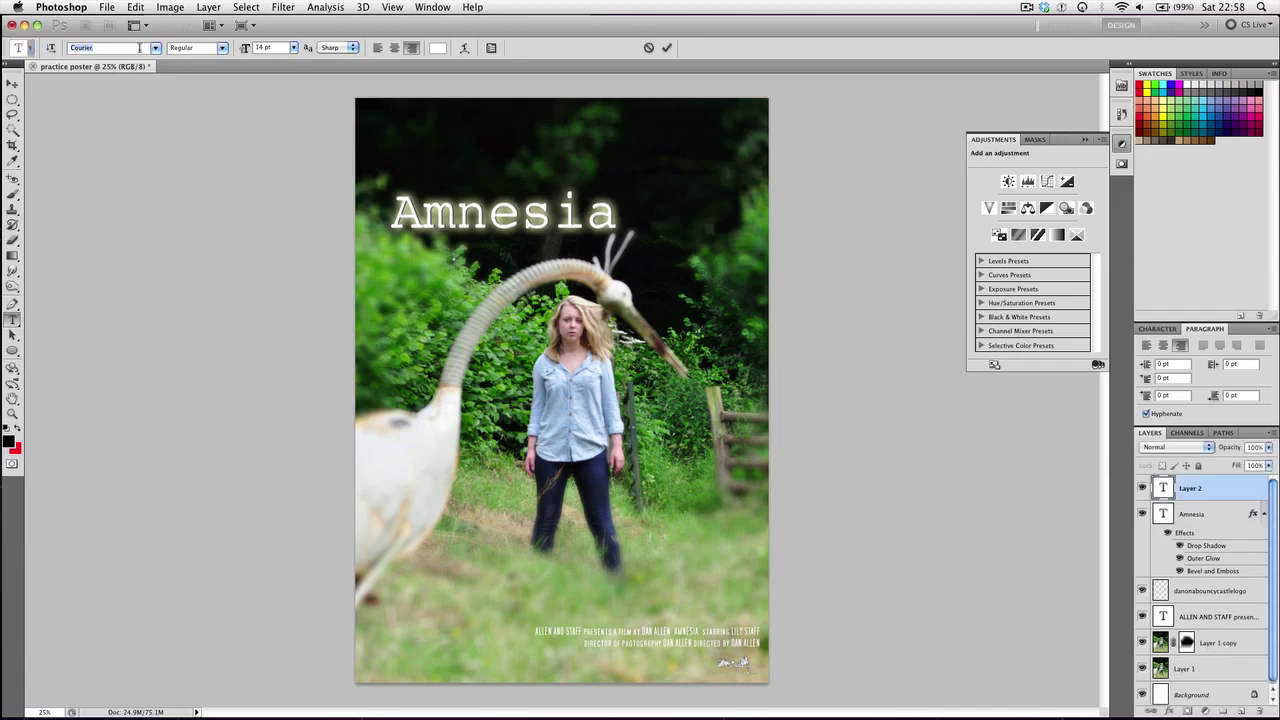
{"action": "type", "text": "SF Movie Poste"}
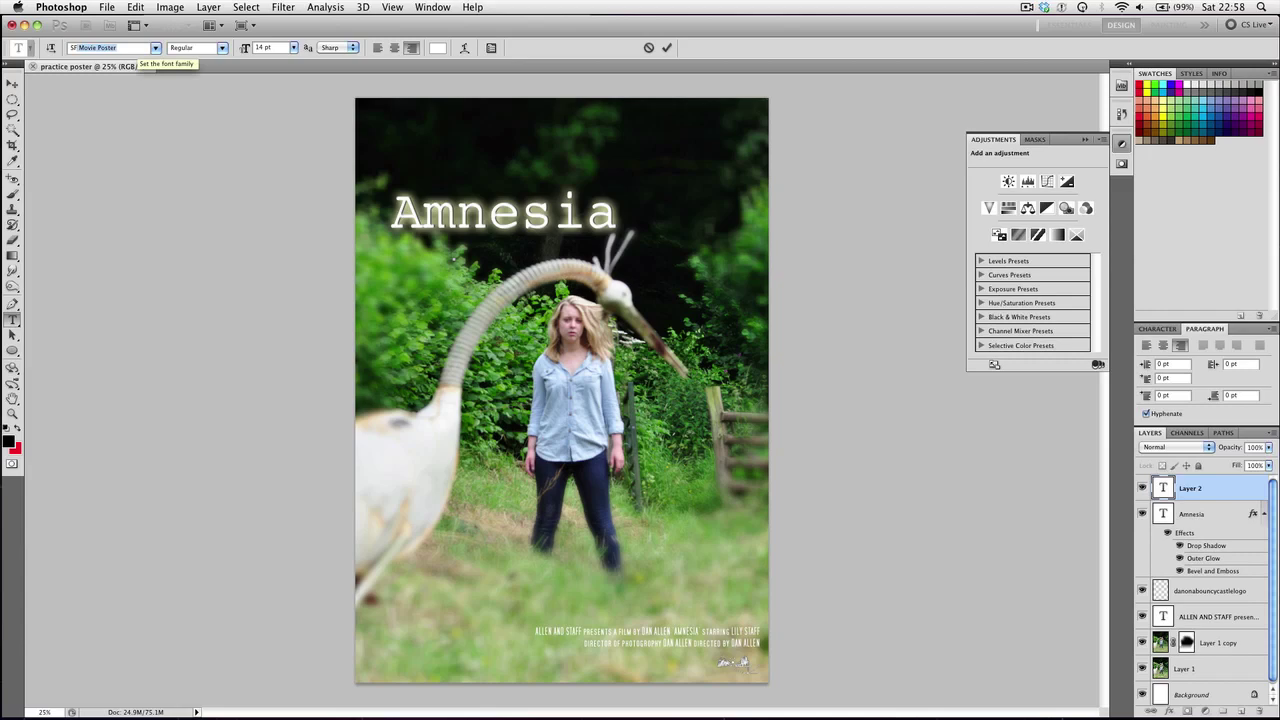
{"action": "key", "text": "Return"}
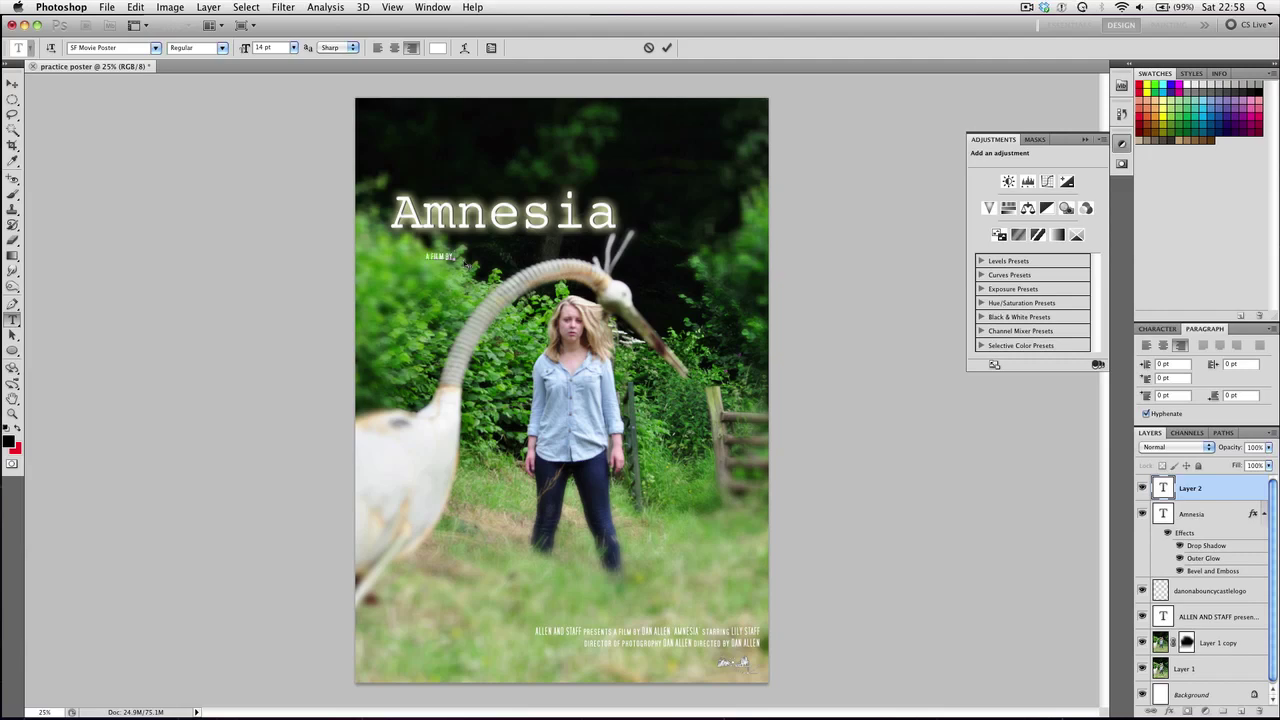
{"action": "key", "text": "super+a"}
{"action": "left_click", "coordinate": [13, 84]}
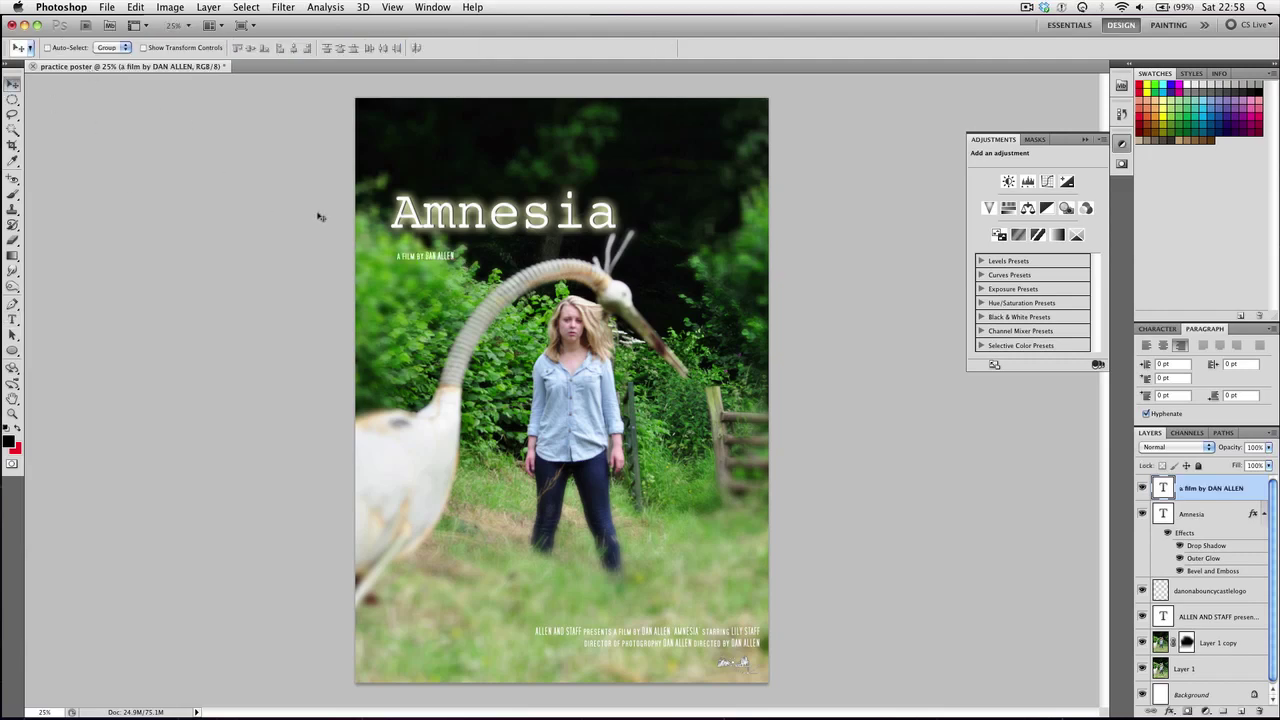
{"action": "left_click_drag", "start_coordinate": [437, 256], "coordinate": [585, 238]}
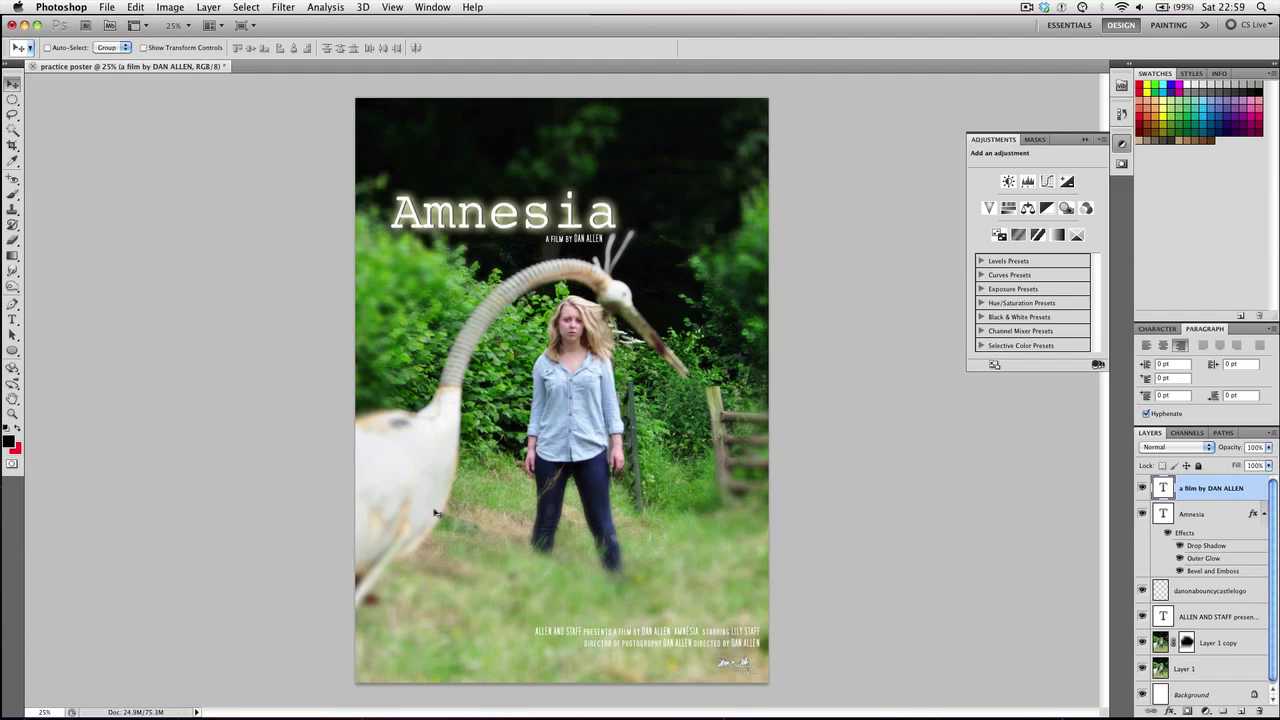
{"action": "left_click", "coordinate": [1177, 520]}
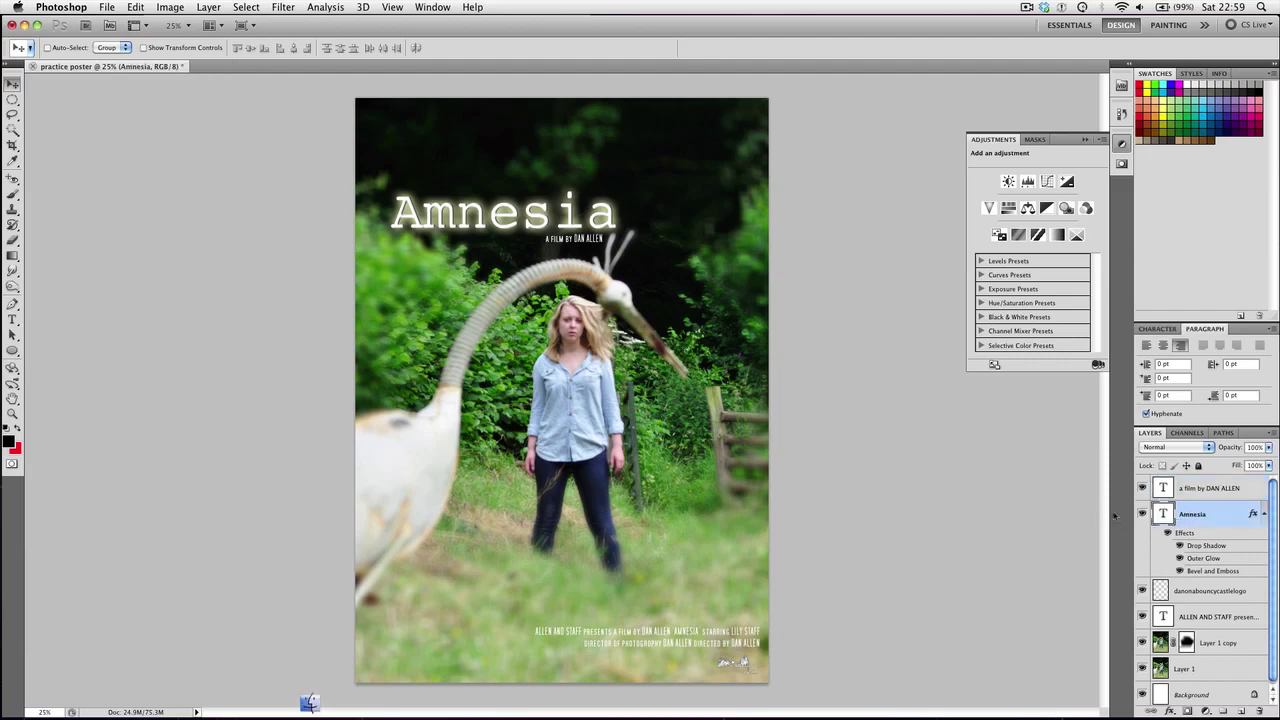
Duplicate the Amnesia title, move the copy down over the grass, and retype it as the lead actress's name
{"action": "key", "text": "super+j"}
{"action": "key", "text": "Return"}
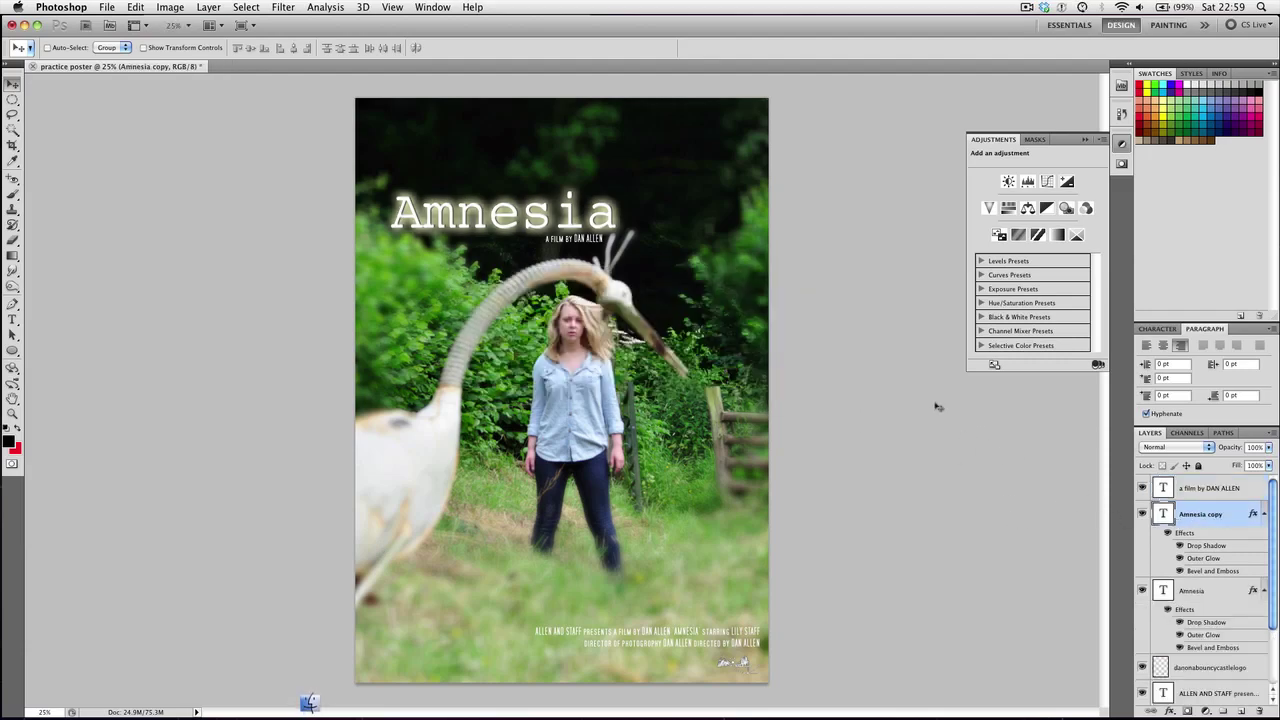
{"action": "left_click_drag", "start_coordinate": [550, 234], "coordinate": [553, 530]}
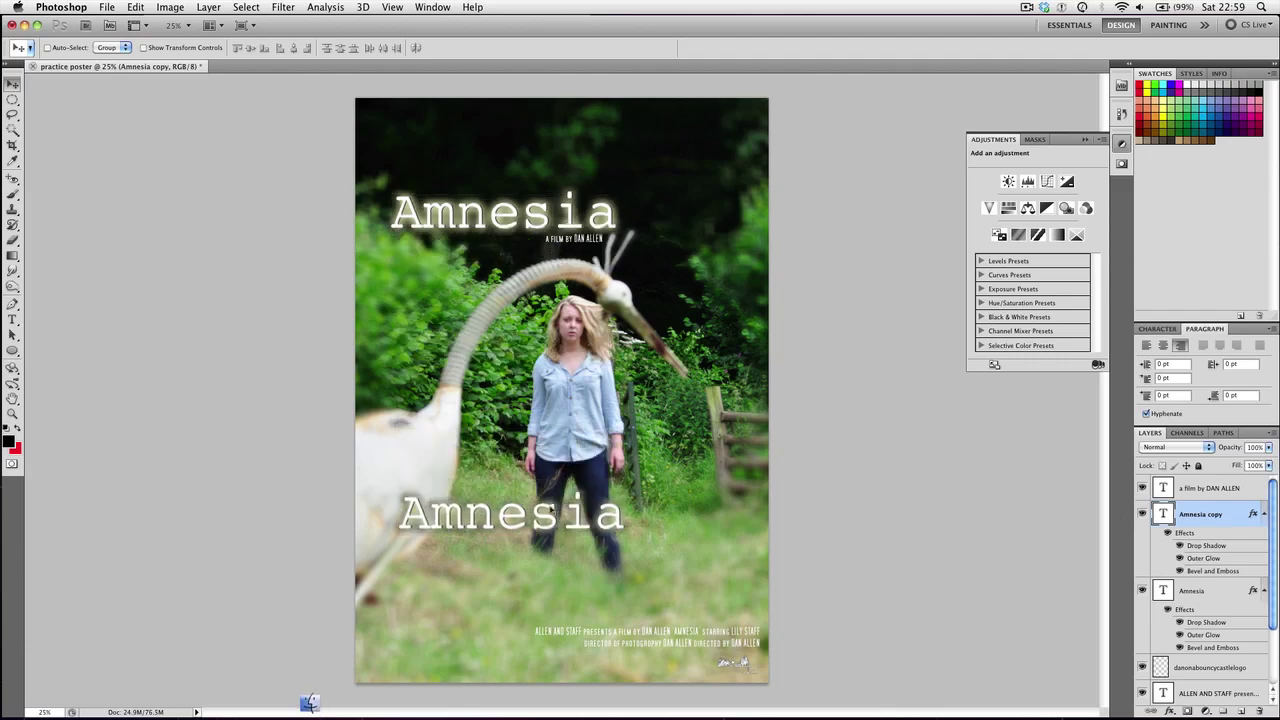
{"action": "key", "text": "t"}
{"action": "double_click", "coordinate": [553, 520]}
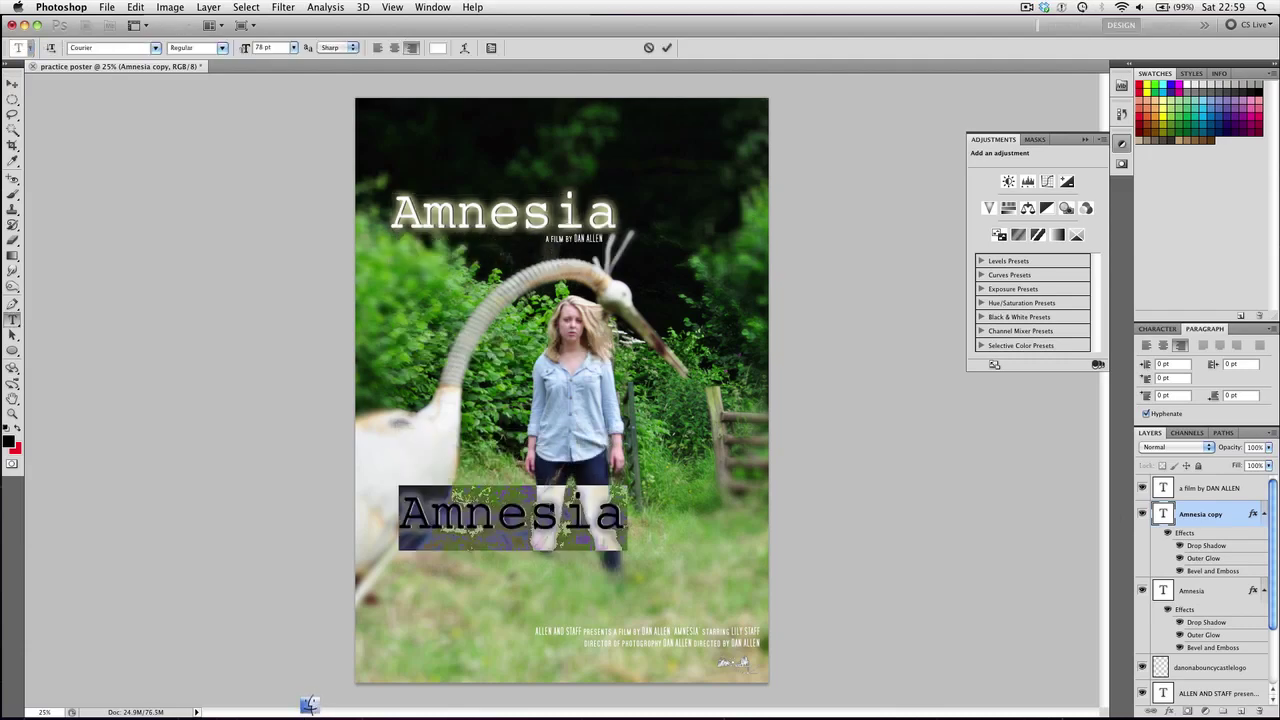
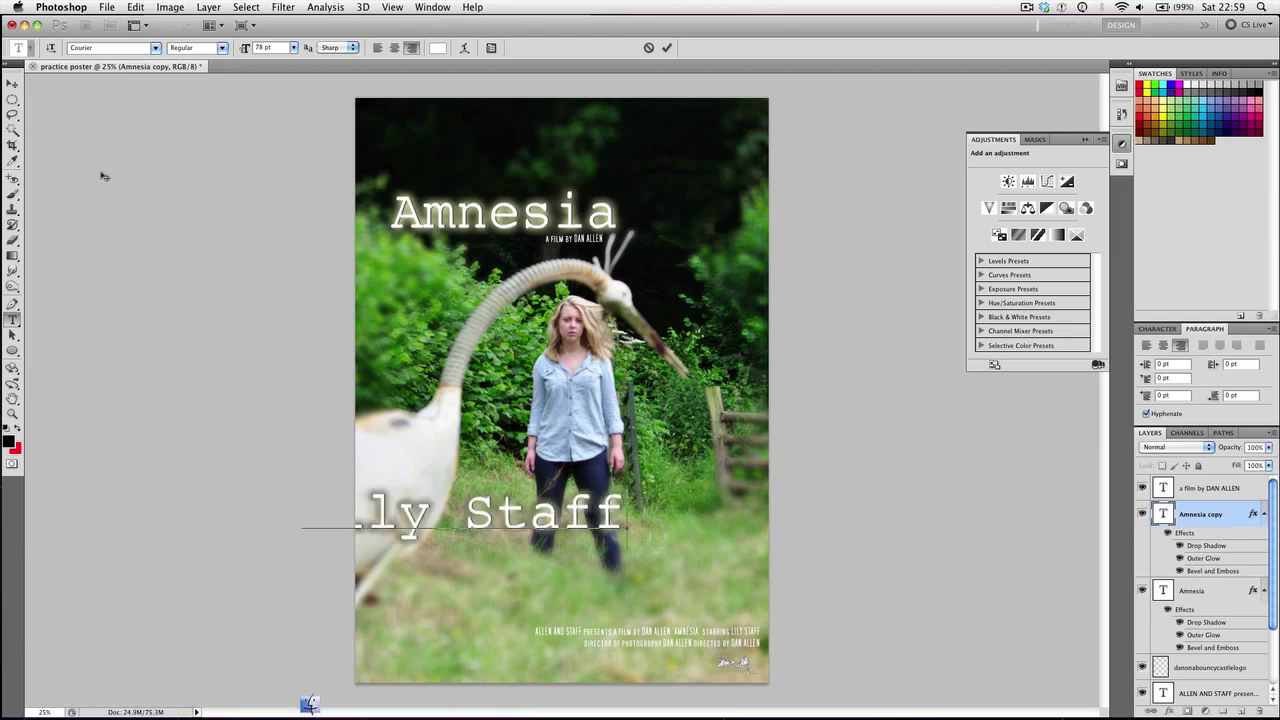
{"action": "key", "text": "super+Return"}
Scale the actress's name to about 50% and place it low left over the grass
{"action": "key", "text": "super+t"}
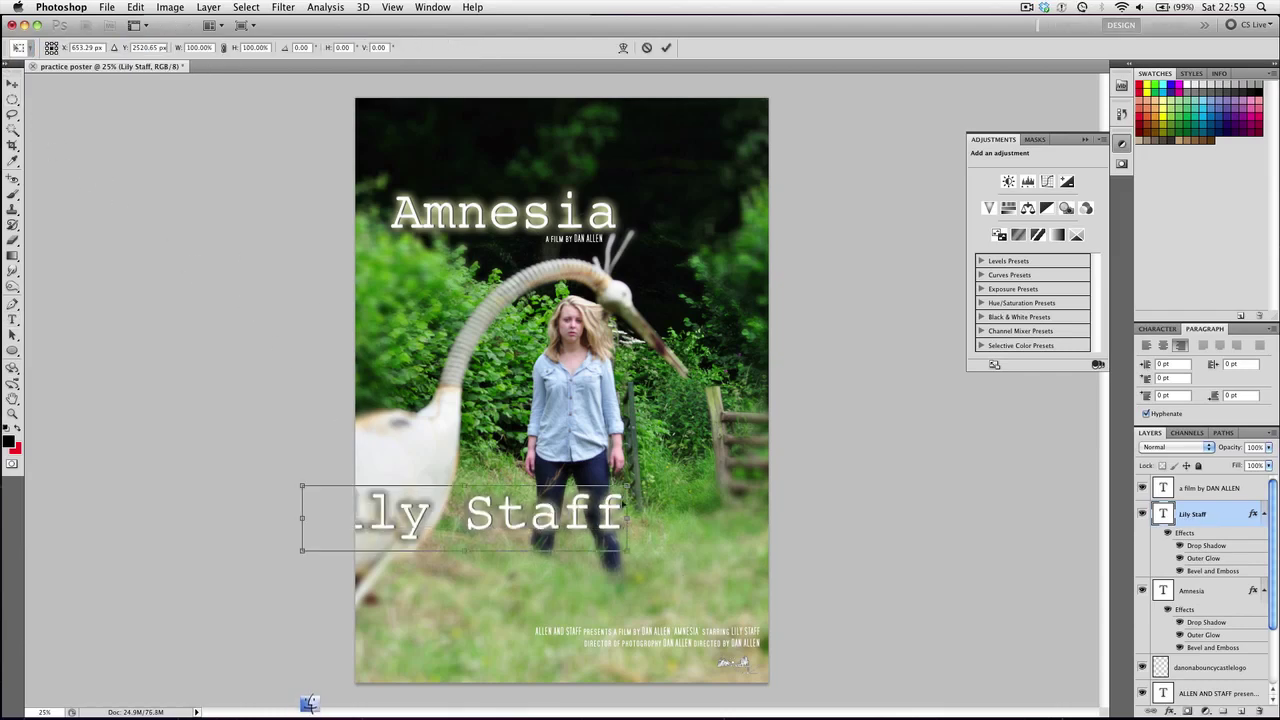
{"action": "left_click_drag", "start_coordinate": [626, 552], "coordinate": [470, 540]}
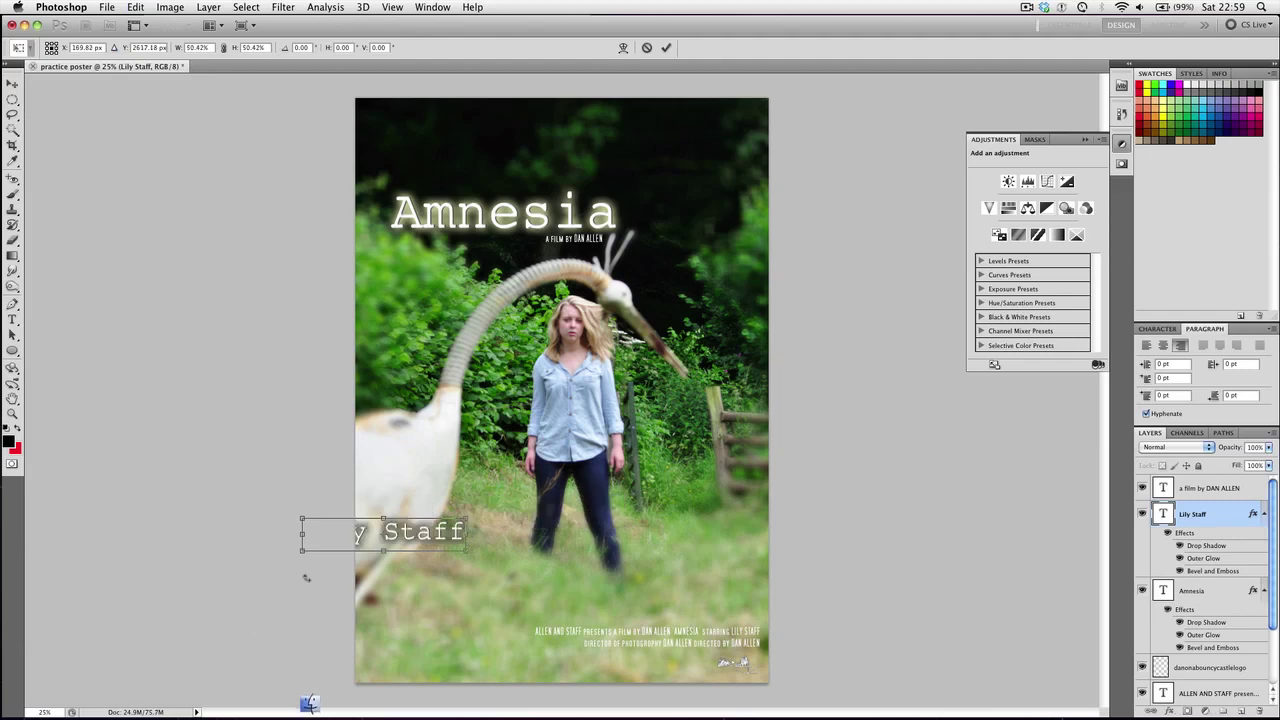
{"action": "left_click_drag", "start_coordinate": [327, 538], "coordinate": [413, 540]}
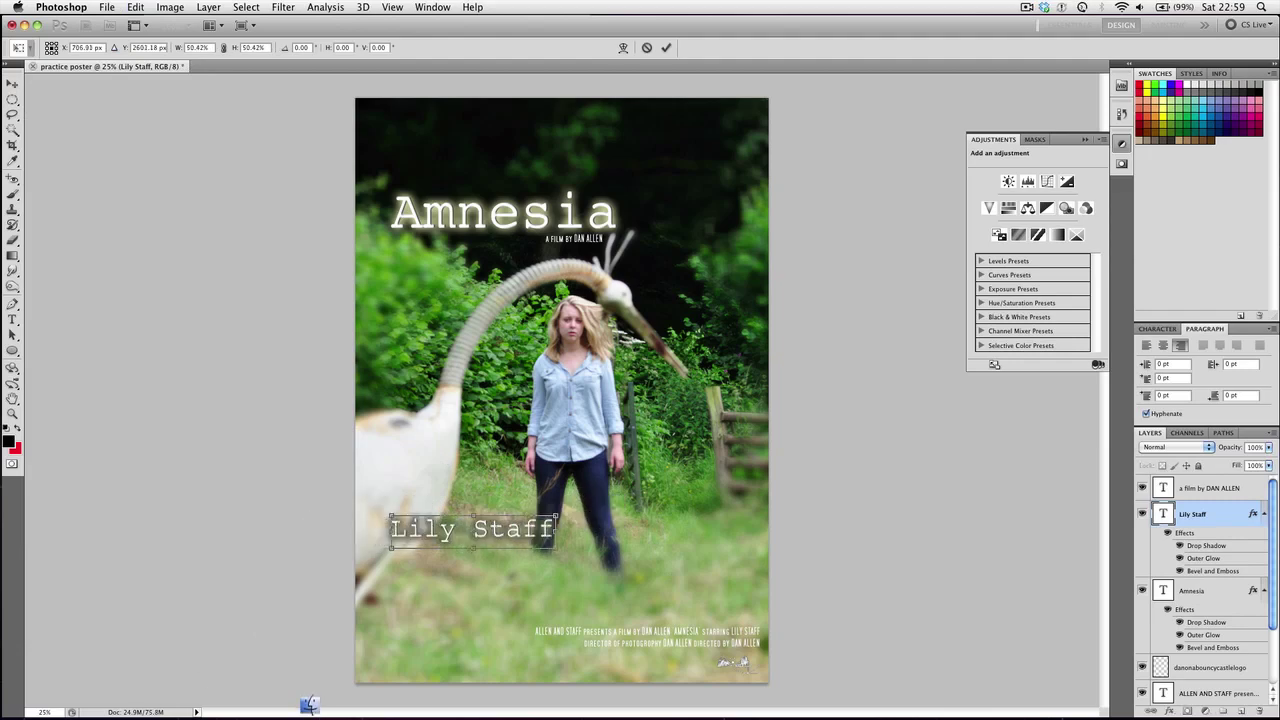
{"action": "key", "text": "super+Tab"}
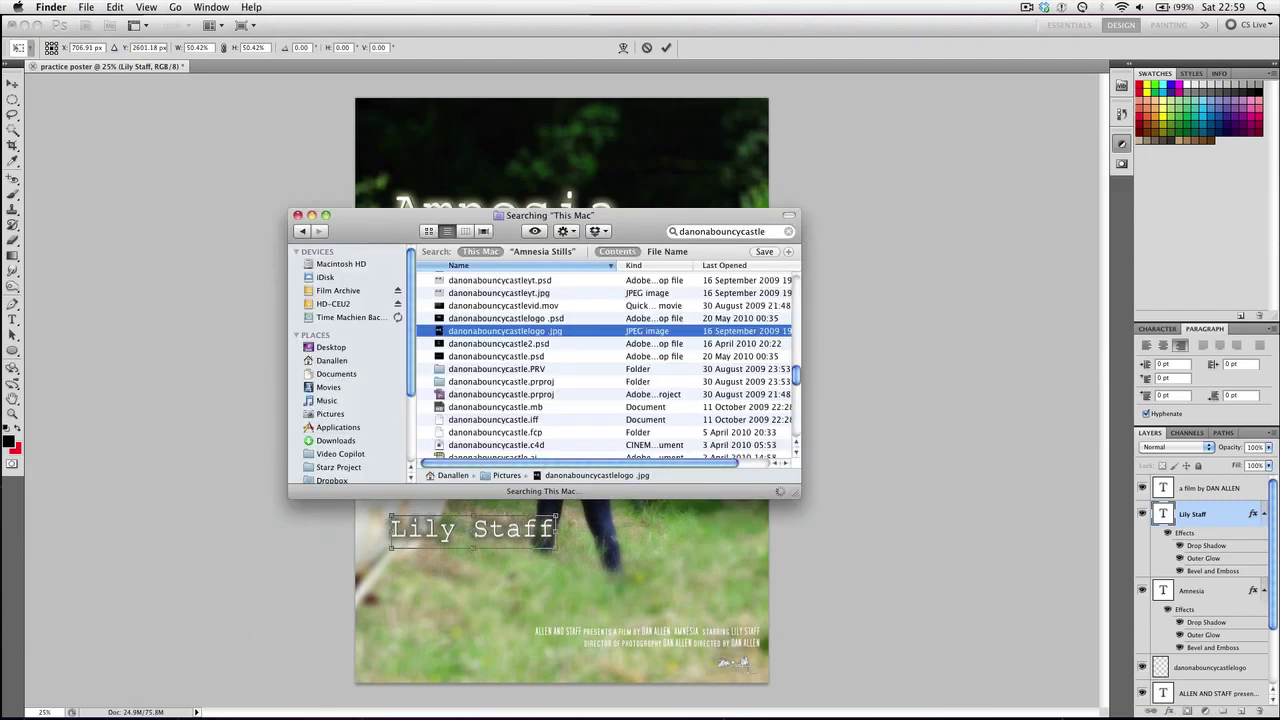
{"action": "key", "text": "super+w"}
{"action": "left_click", "coordinate": [255, 594]}
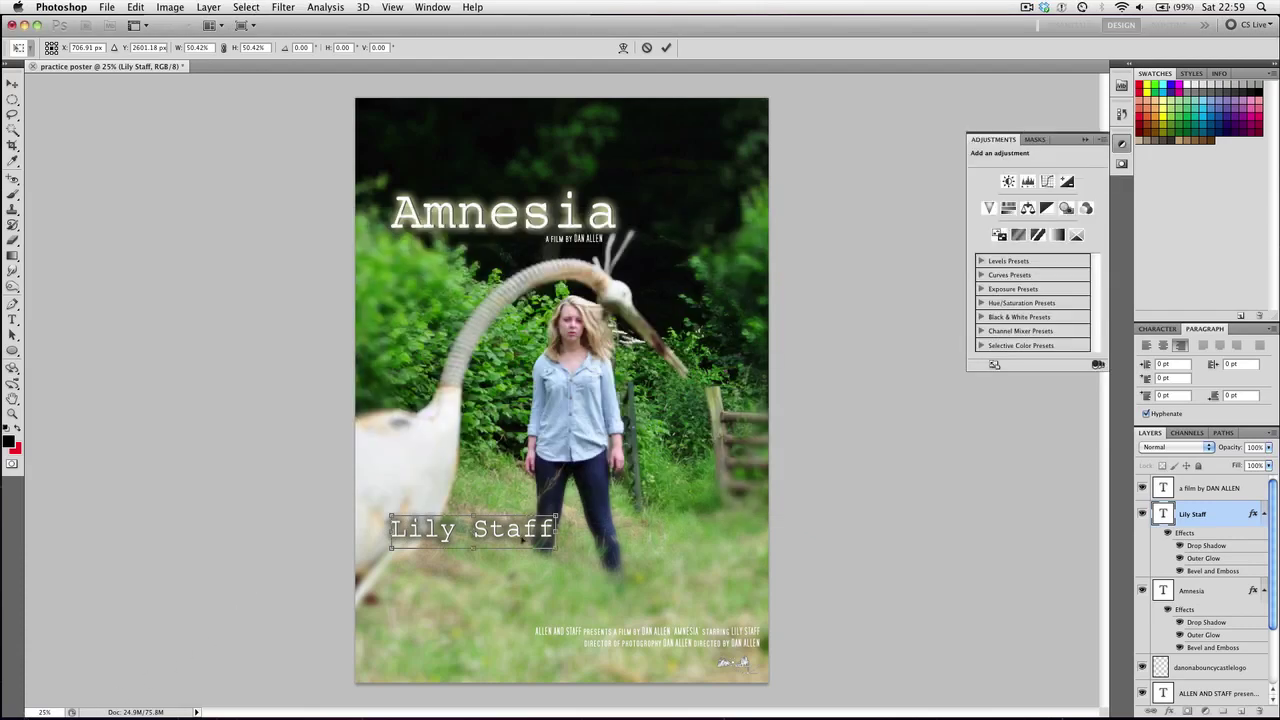
{"action": "mouse_move", "coordinate": [521, 540]}
{"action": "left_mouse_down"}
{"action": "mouse_move", "coordinate": [548, 556]}
{"action": "mouse_move", "coordinate": [521, 559]}
{"action": "left_mouse_up"}
Duplicate the name layer, move it right of the girl, and retype it as the second actor's name
{"action": "key", "text": "Return"}
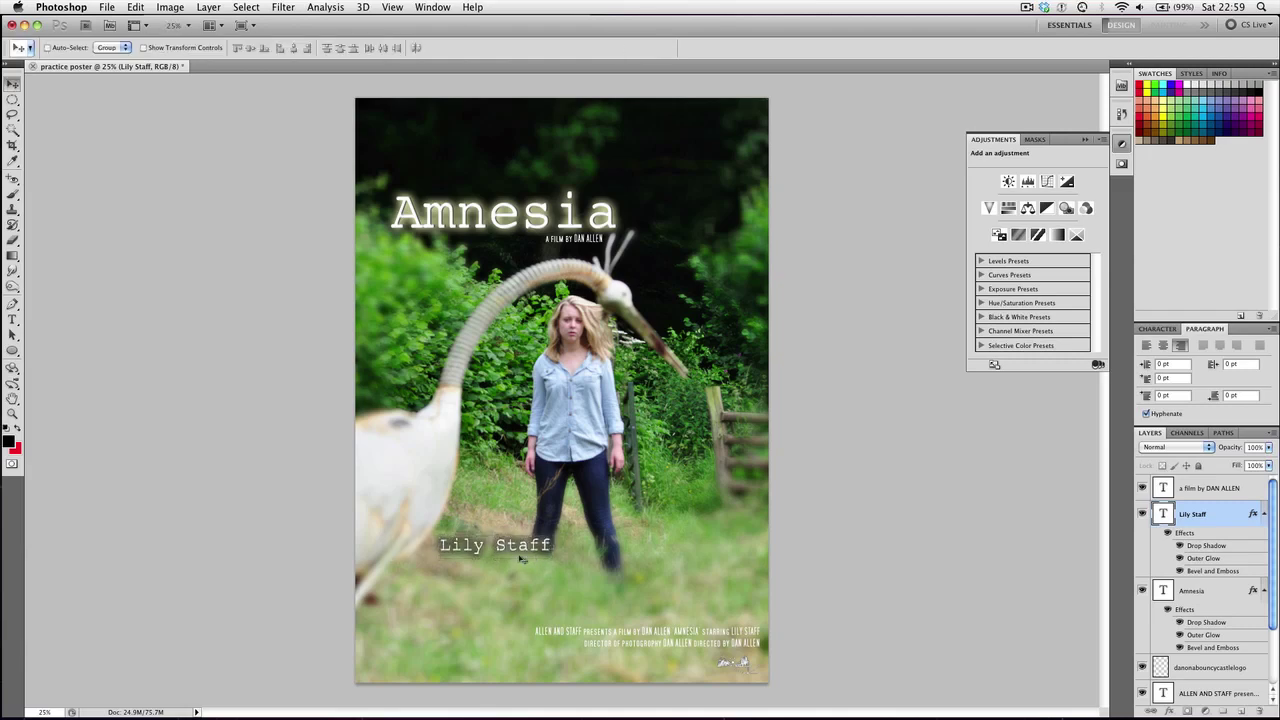
{"action": "key", "text": "ctrl+alt+j"}
{"action": "key", "text": "Return"}
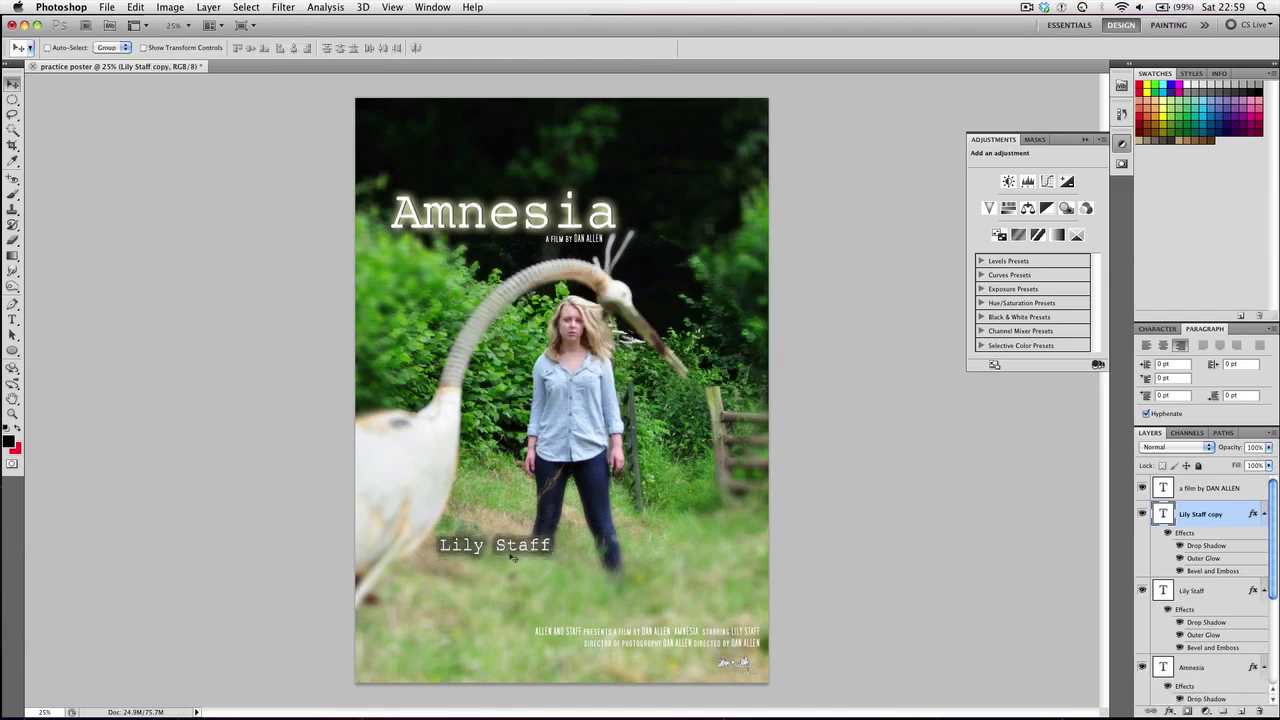
{"action": "left_click_drag", "start_coordinate": [611, 551], "coordinate": [683, 553]}
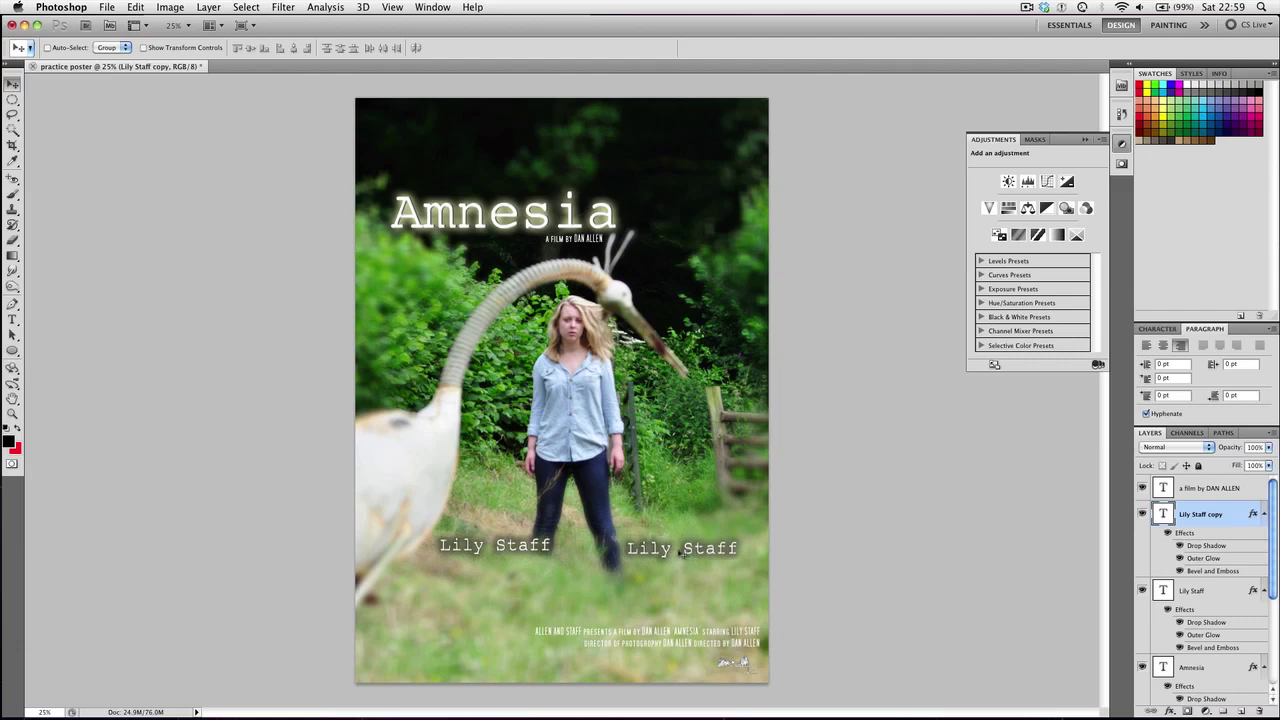
{"action": "key", "text": "t"}
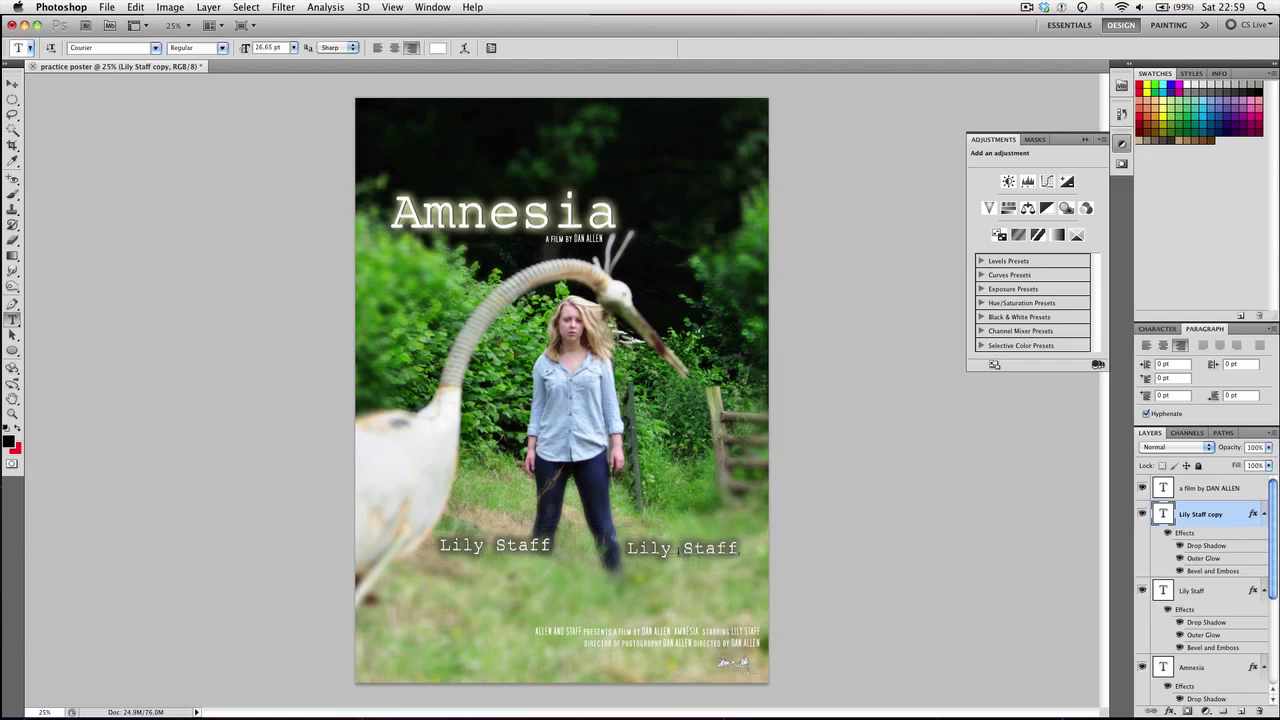
{"action": "left_click", "coordinate": [680, 550]}
{"action": "key", "text": "ctrl+a"}
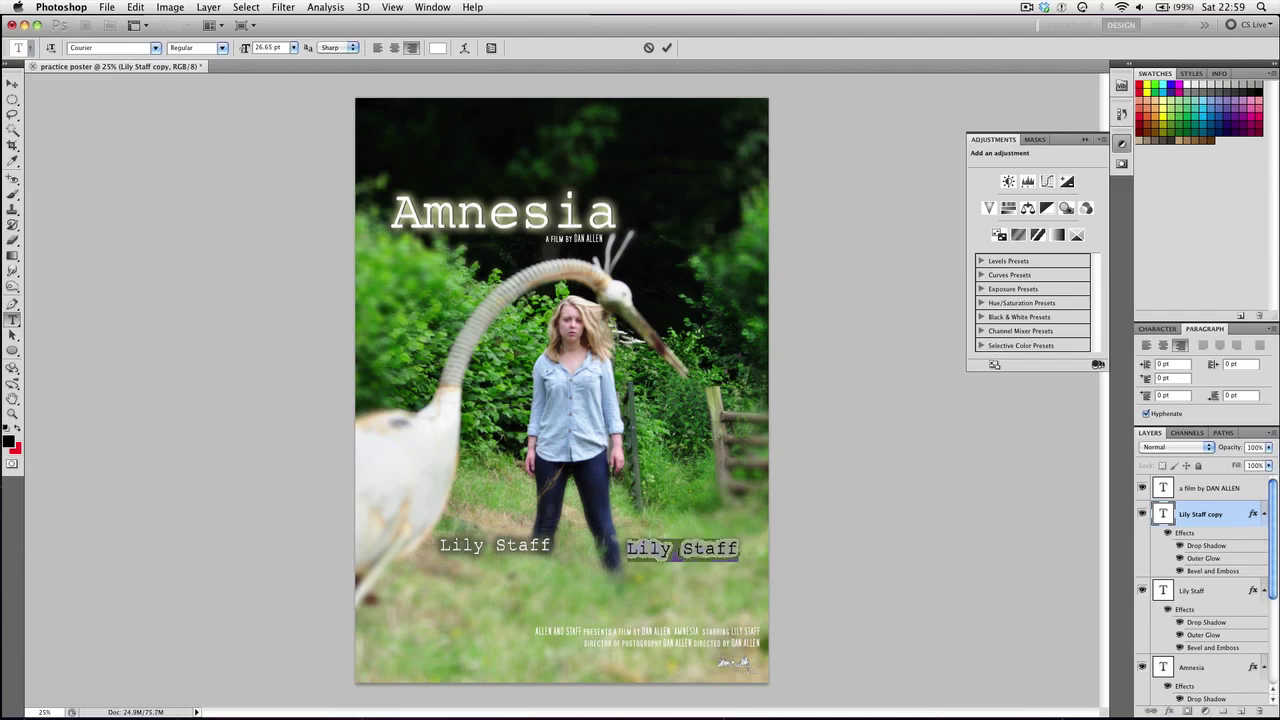
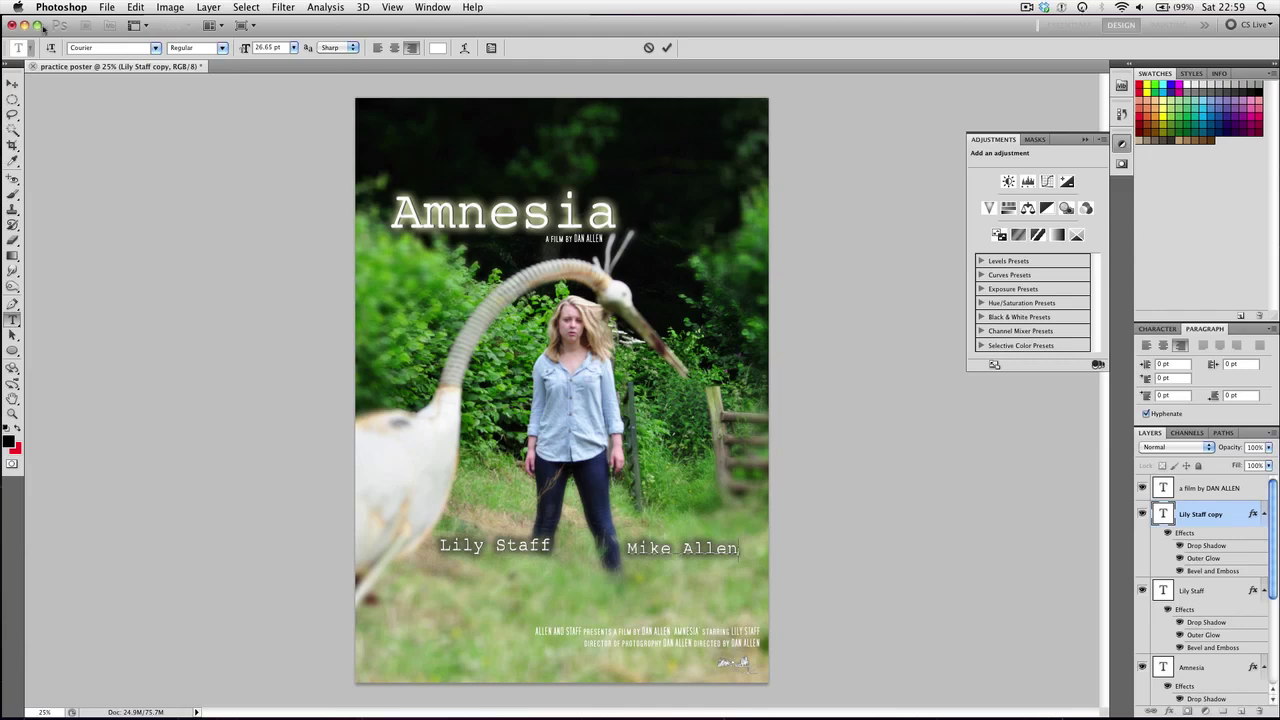
{"action": "left_click", "coordinate": [11, 85]}
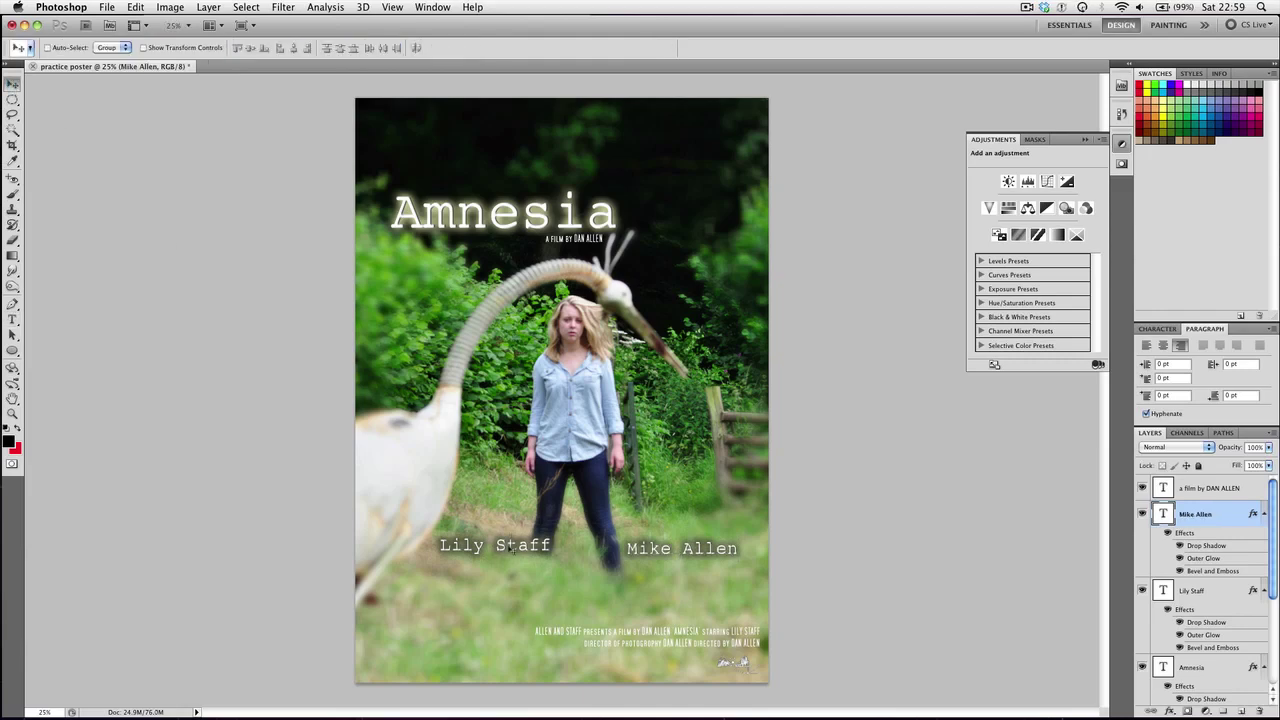
{"action": "left_click_drag", "start_coordinate": [700, 561], "coordinate": [702, 565]}
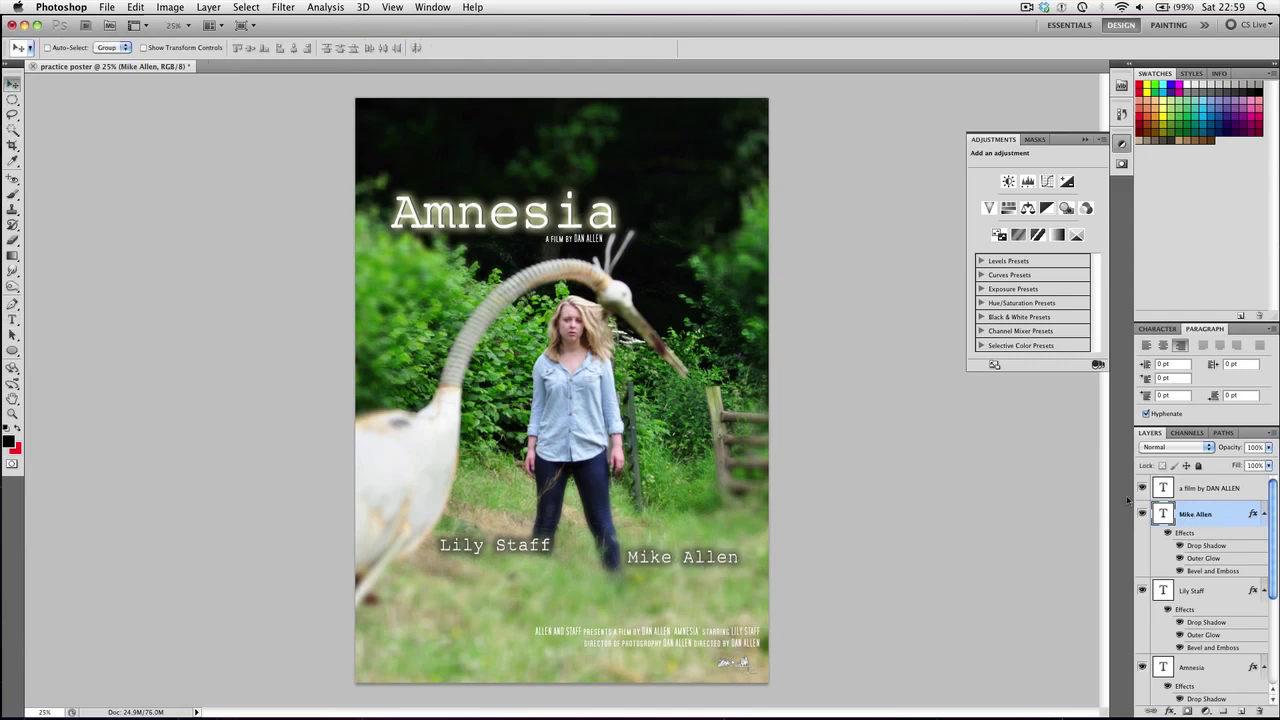
Tilt the first actor's name about -5° and the second about +4°
{"action": "left_click", "coordinate": [1190, 594]}
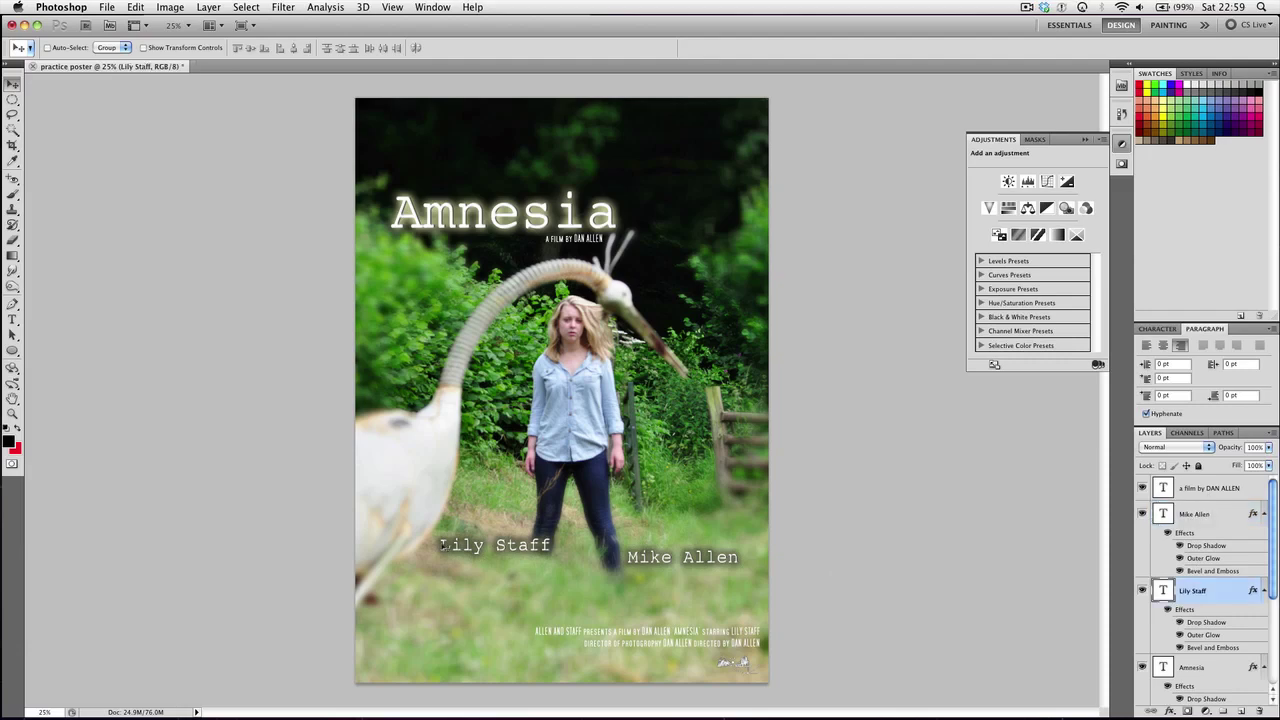
{"action": "left_click_drag", "start_coordinate": [480, 544], "coordinate": [480, 535]}
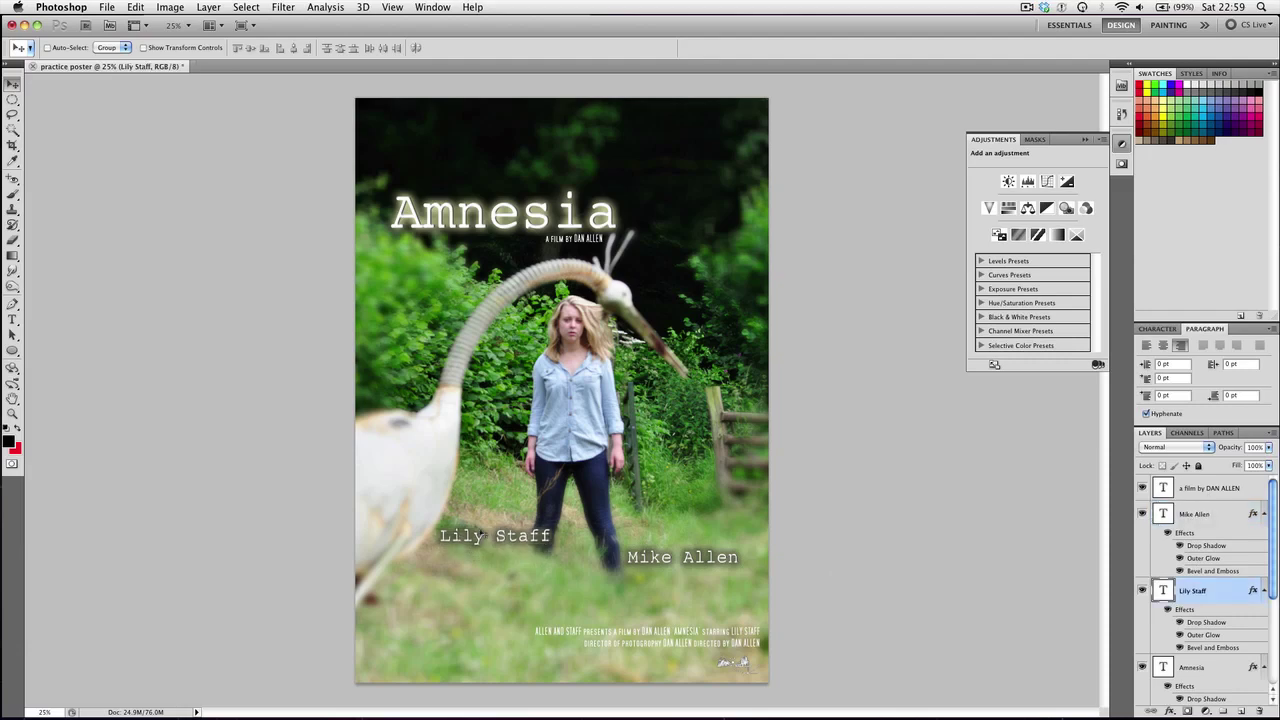
{"action": "key", "text": "super+t"}
{"action": "left_click_drag", "start_coordinate": [560, 523], "coordinate": [557, 517]}
{"action": "key", "text": "Return"}
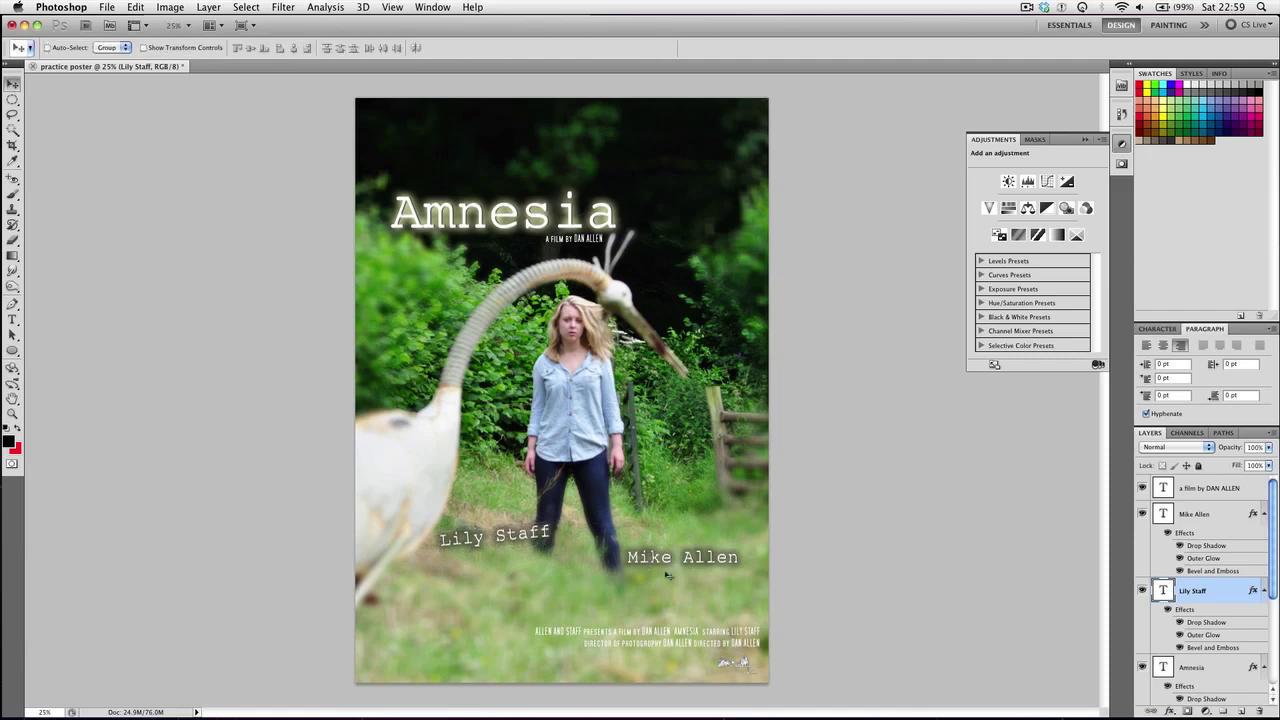
{"action": "left_click", "coordinate": [1190, 513]}
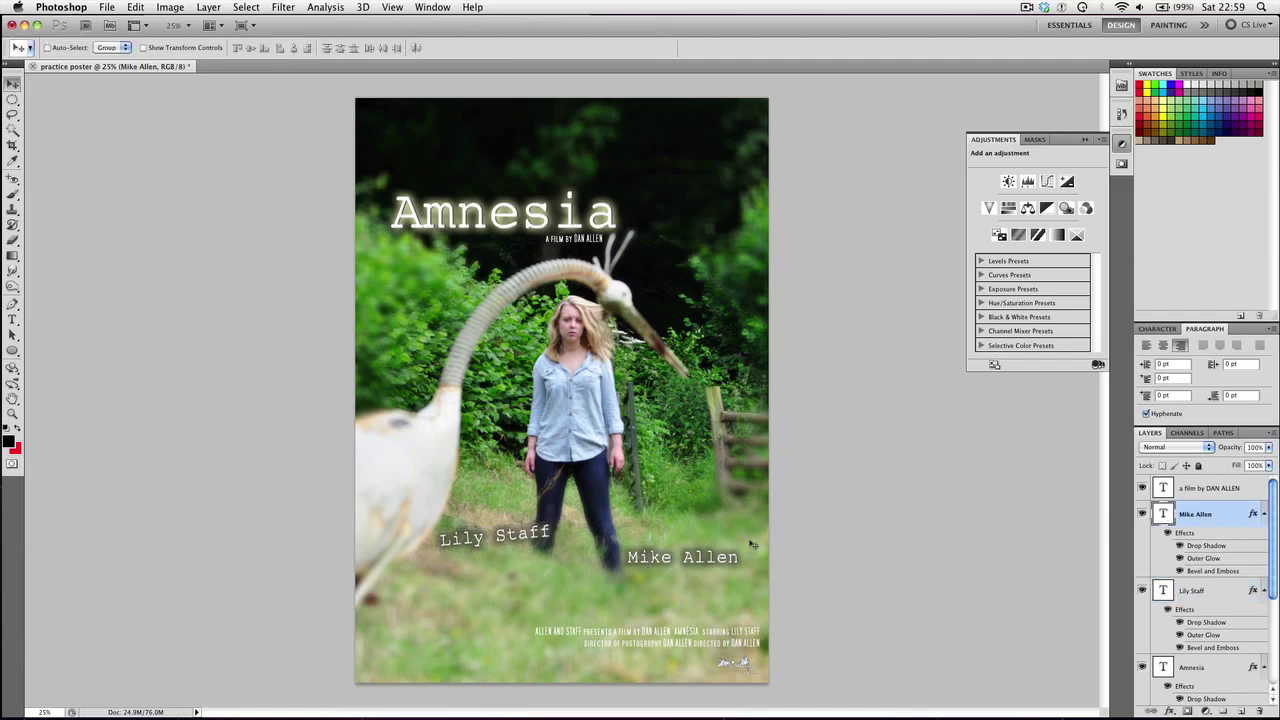
{"action": "key", "text": "super+t"}
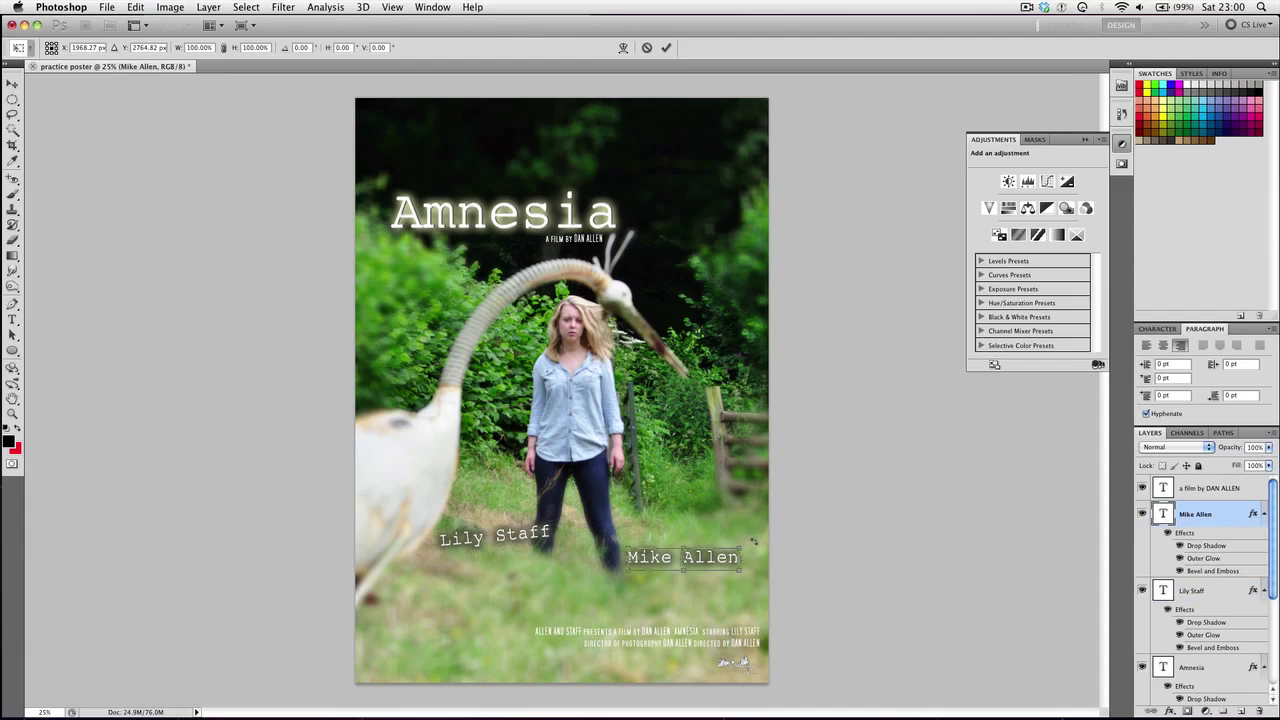
{"action": "left_click_drag", "start_coordinate": [753, 541], "coordinate": [754, 545]}
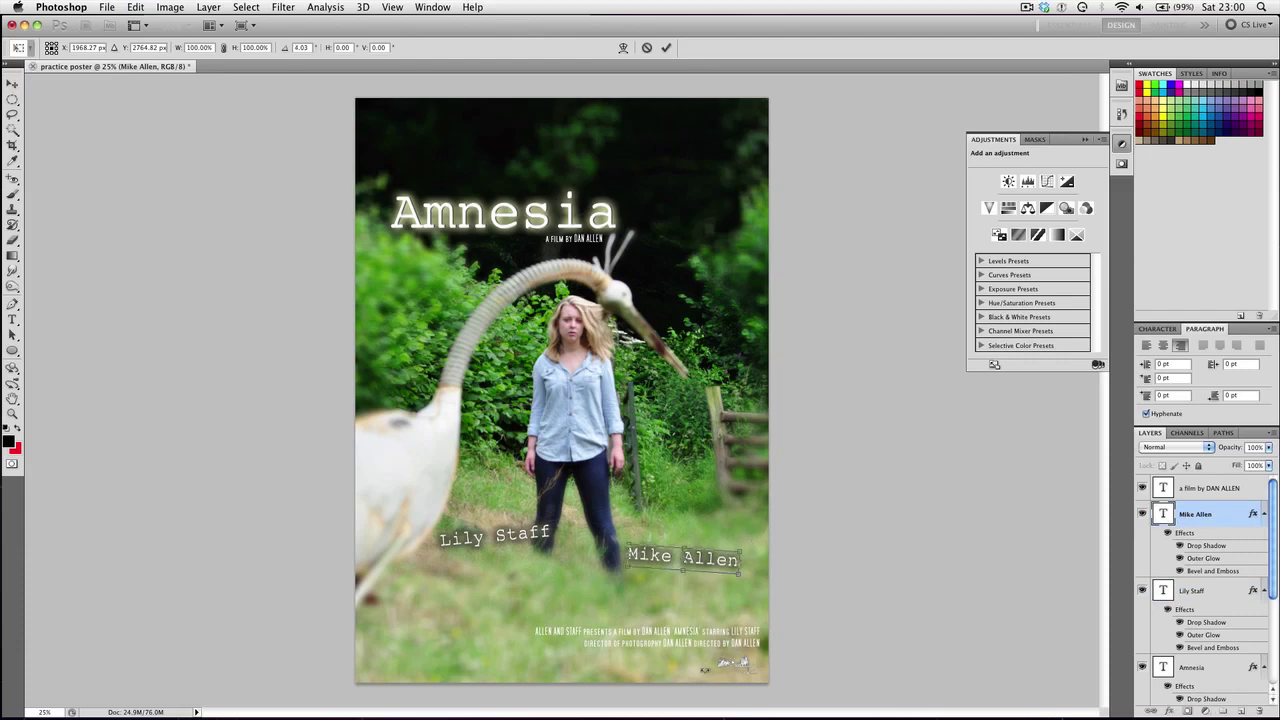
{"action": "key", "text": "Return"}
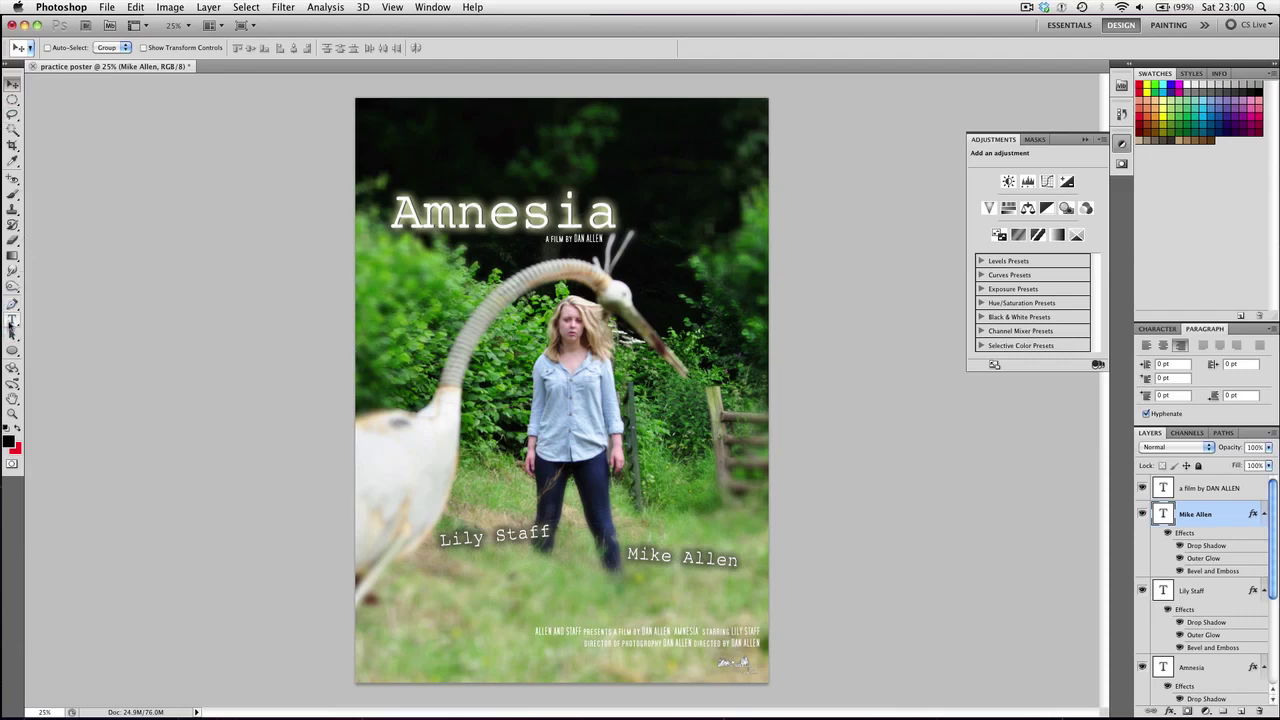
Add the tagline 'ONE OF THE GREATEST FILMS OF ALL TIME!' near the poster top
{"action": "left_click", "coordinate": [12, 320]}
{"action": "left_click", "coordinate": [461, 125]}
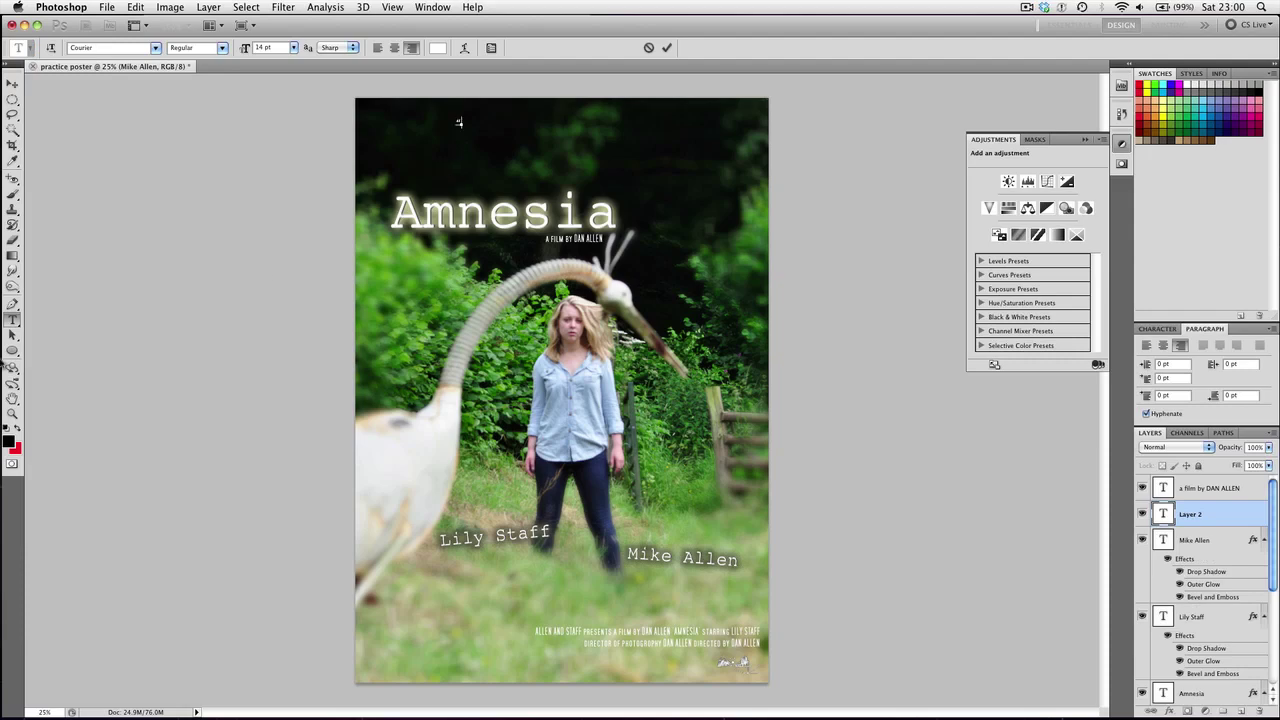
{"action": "type", "text": "\"ONE.OF THE GREATES "}
{"action": "type", "text": " FILMS OF ALL TIME.!\""}
{"action": "left_click", "coordinate": [13, 83]}
{"action": "left_click_drag", "start_coordinate": [438, 122], "coordinate": [627, 130]}
Set the tagline font to Arial Black and move it to the top left
{"action": "key", "text": "t"}
{"action": "left_click", "coordinate": [630, 131]}
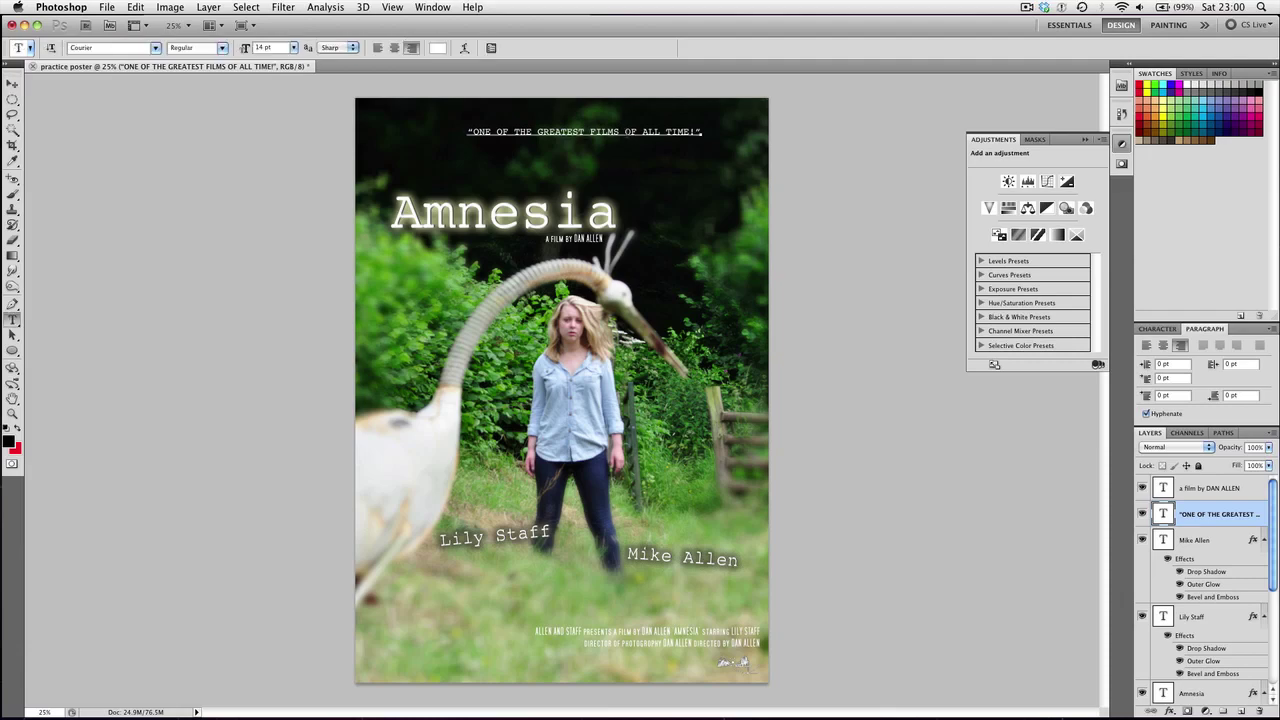
{"action": "double_click", "coordinate": [632, 131]}
{"action": "left_click", "coordinate": [632, 131]}
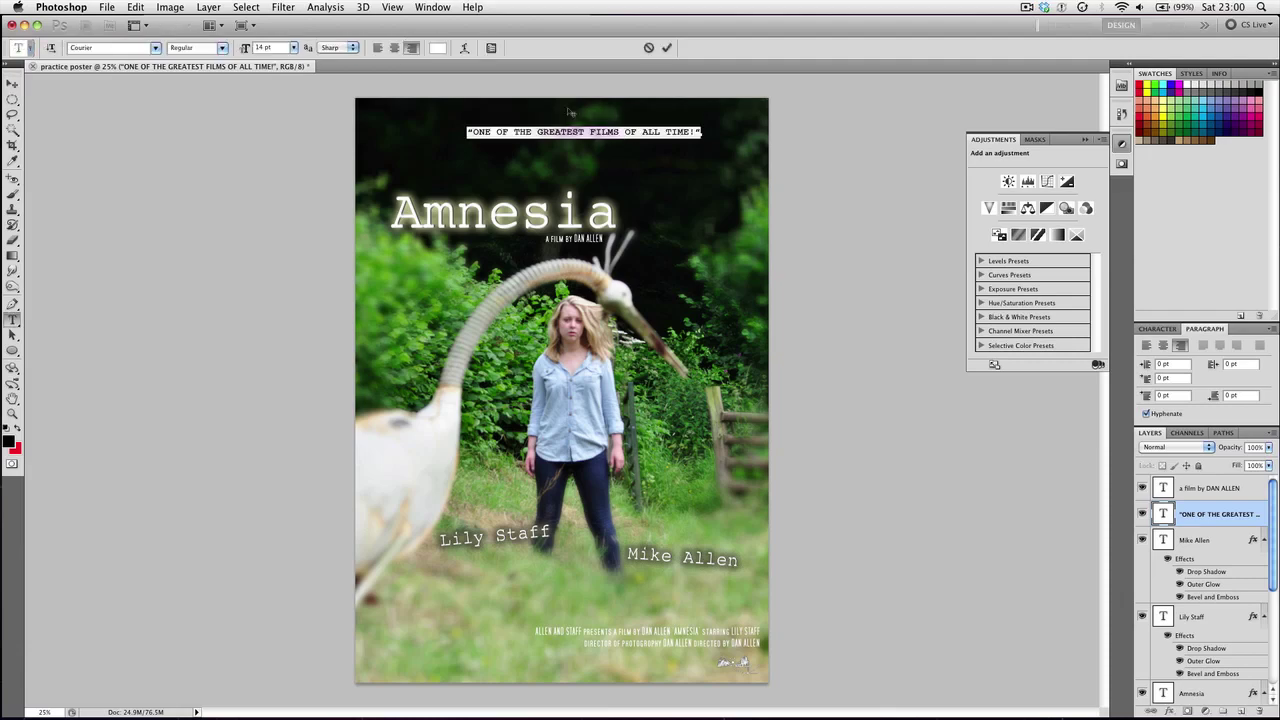
{"action": "left_click", "coordinate": [155, 48]}
{"action": "type", "text": "arial black"}
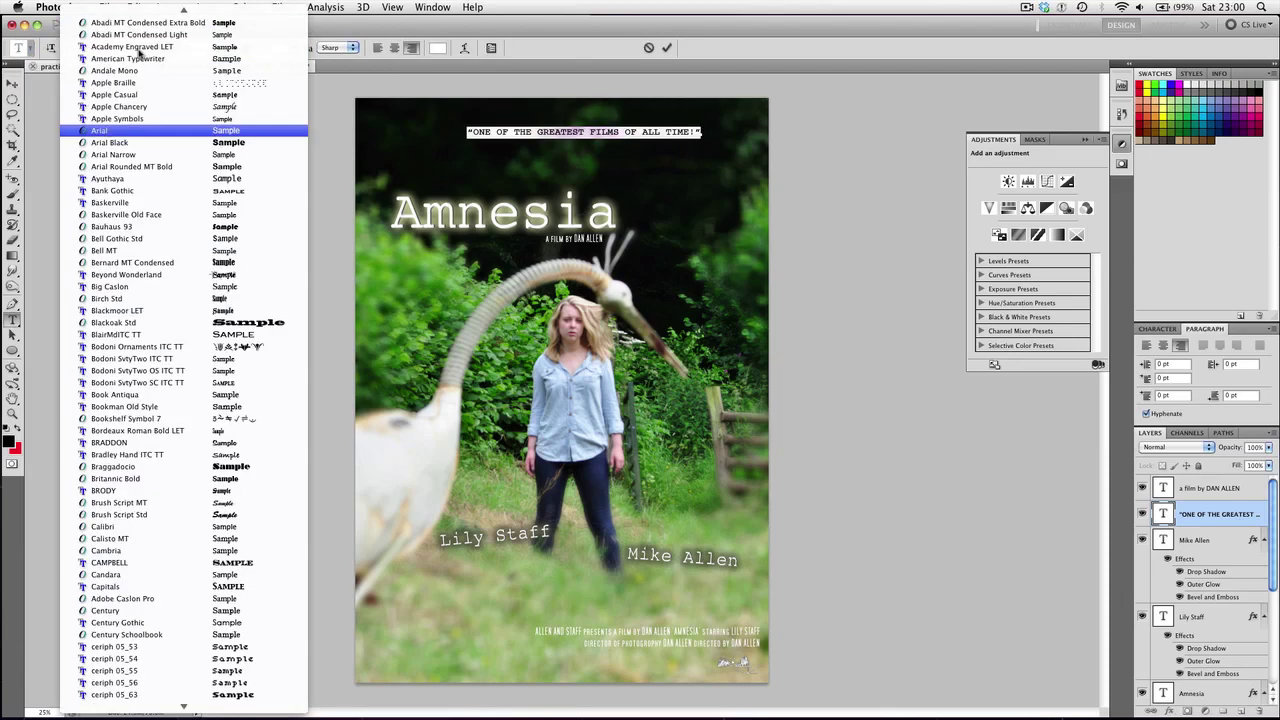
{"action": "left_click", "coordinate": [134, 144]}
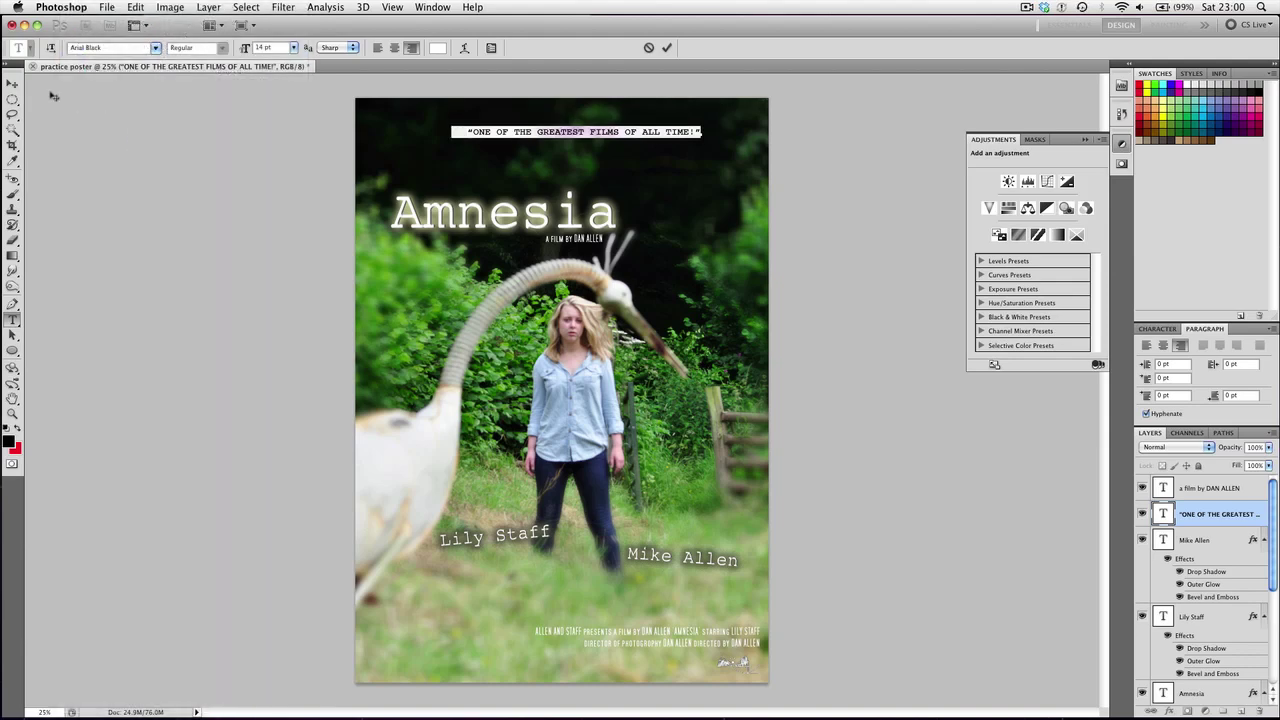
{"action": "left_click", "coordinate": [12, 82]}
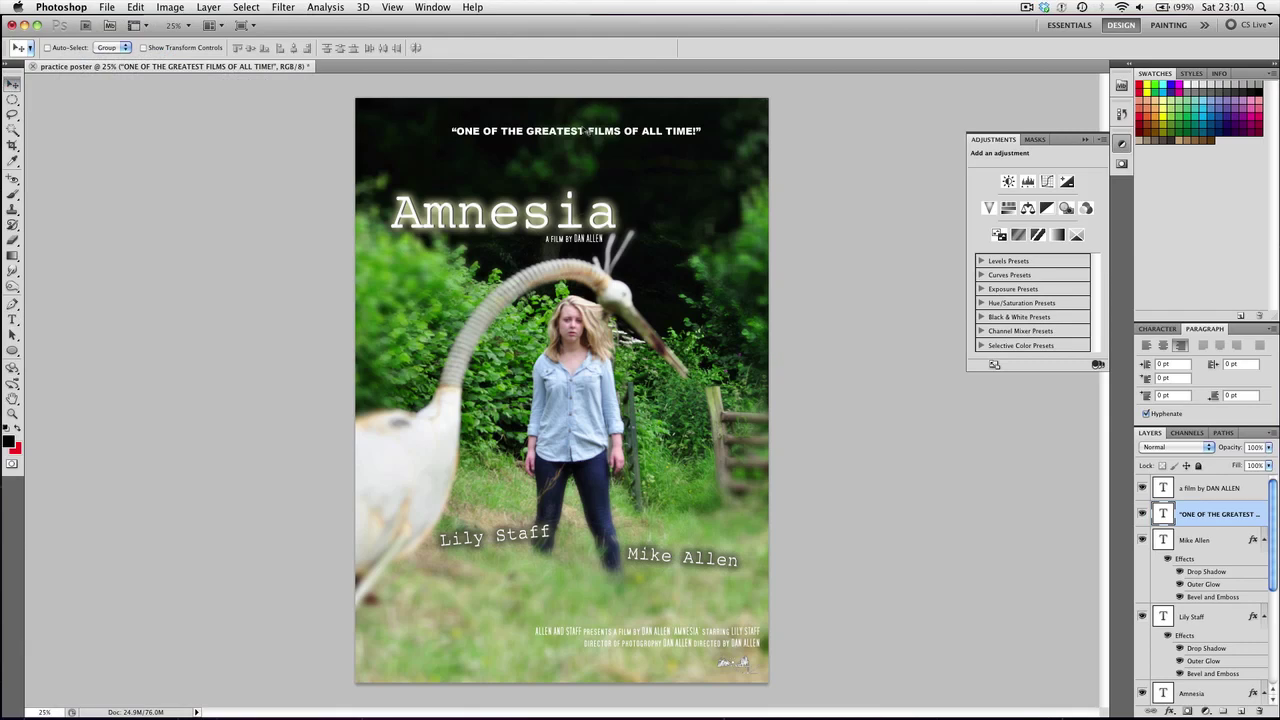
{"action": "left_click_drag", "start_coordinate": [585, 130], "coordinate": [527, 113]}
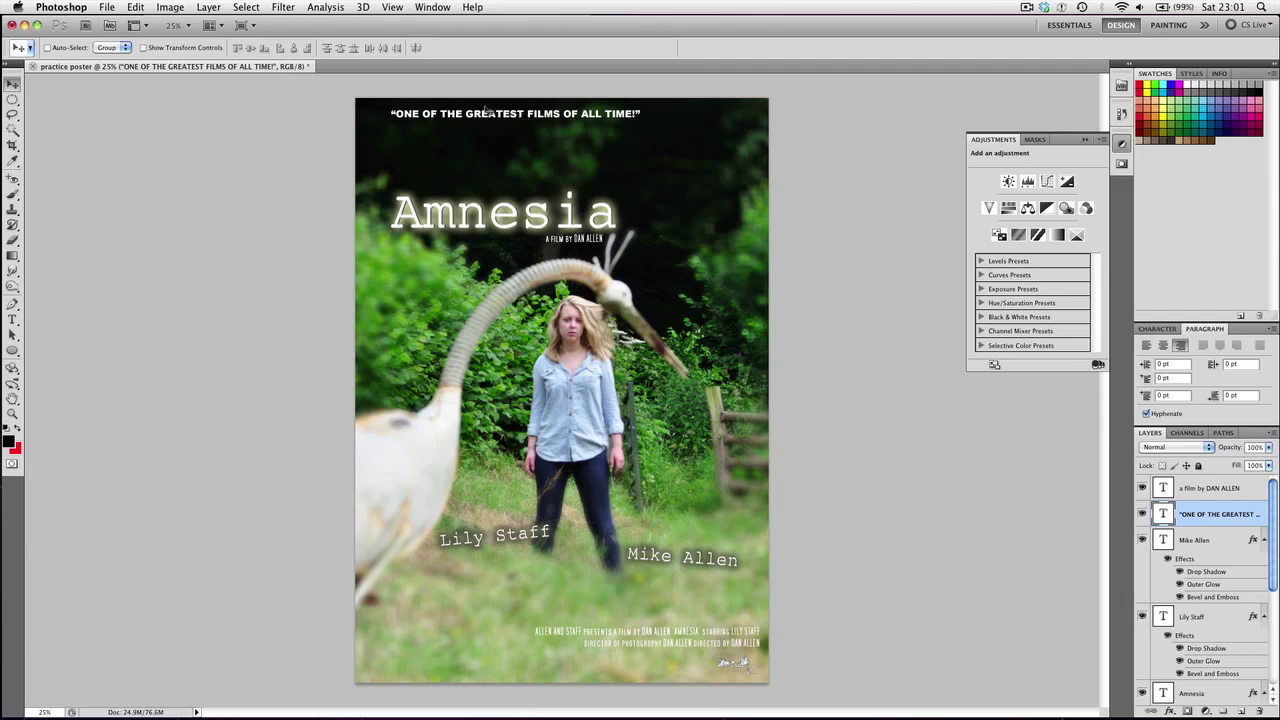
Colour the whole tagline pale yellow
{"action": "left_click", "coordinate": [12, 318]}
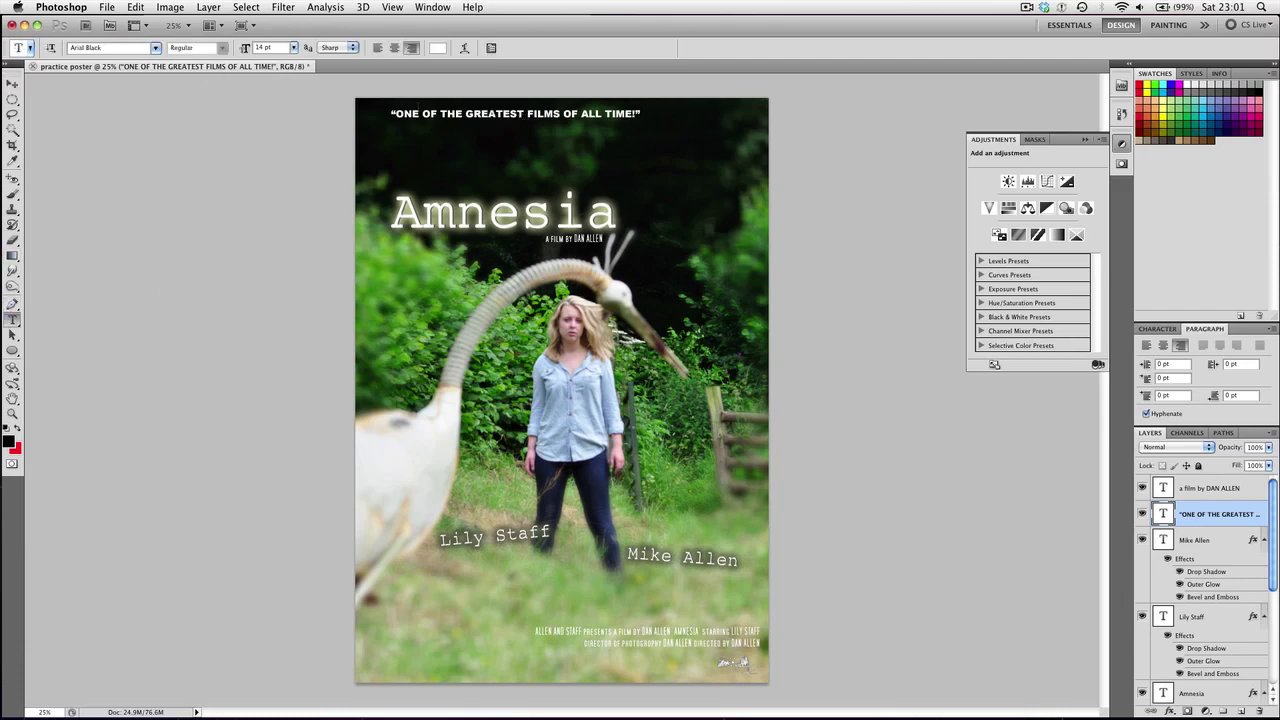
{"action": "left_click", "coordinate": [431, 112]}
{"action": "key", "text": "ctrl+a"}
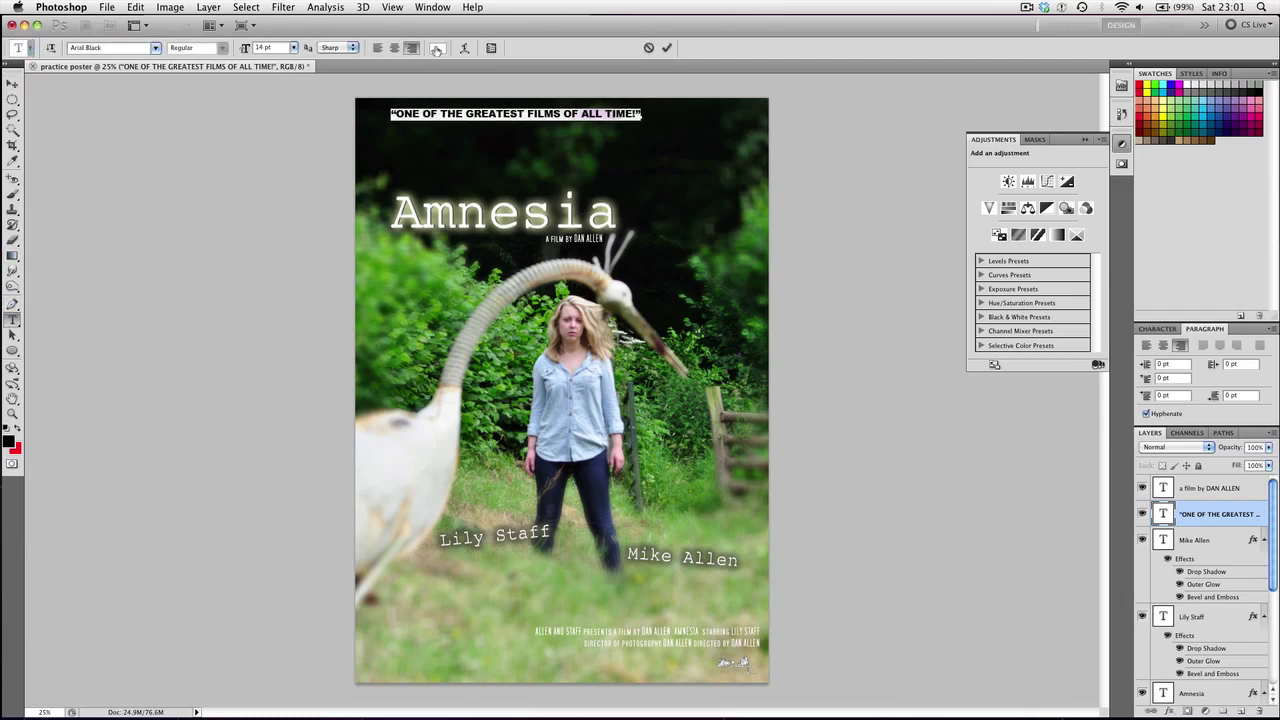
{"action": "left_click", "coordinate": [437, 47]}
{"action": "left_click_drag", "start_coordinate": [786, 516], "coordinate": [787, 495]}
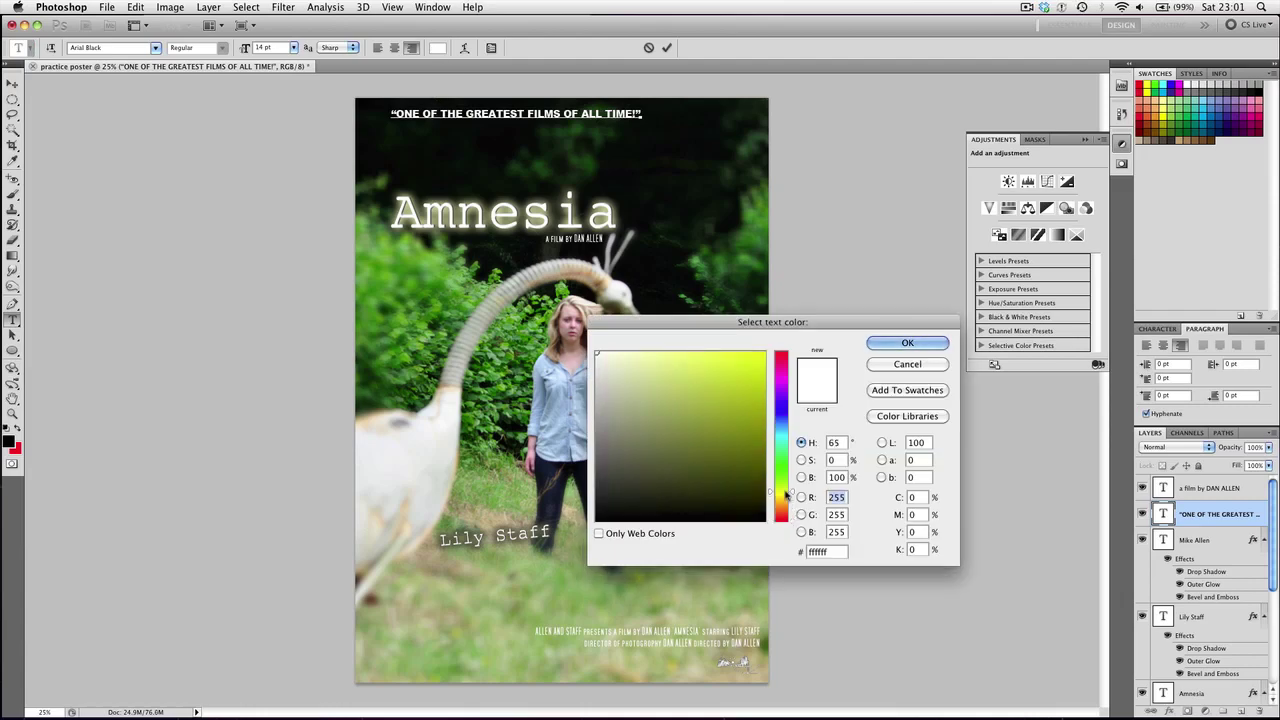
{"action": "mouse_move", "coordinate": [702, 382]}
{"action": "left_mouse_down"}
{"action": "mouse_move", "coordinate": [656, 378]}
{"action": "mouse_move", "coordinate": [662, 355]}
{"action": "mouse_move", "coordinate": [683, 394]}
{"action": "mouse_move", "coordinate": [675, 354]}
{"action": "left_mouse_up"}
{"action": "left_click", "coordinate": [930, 344]}
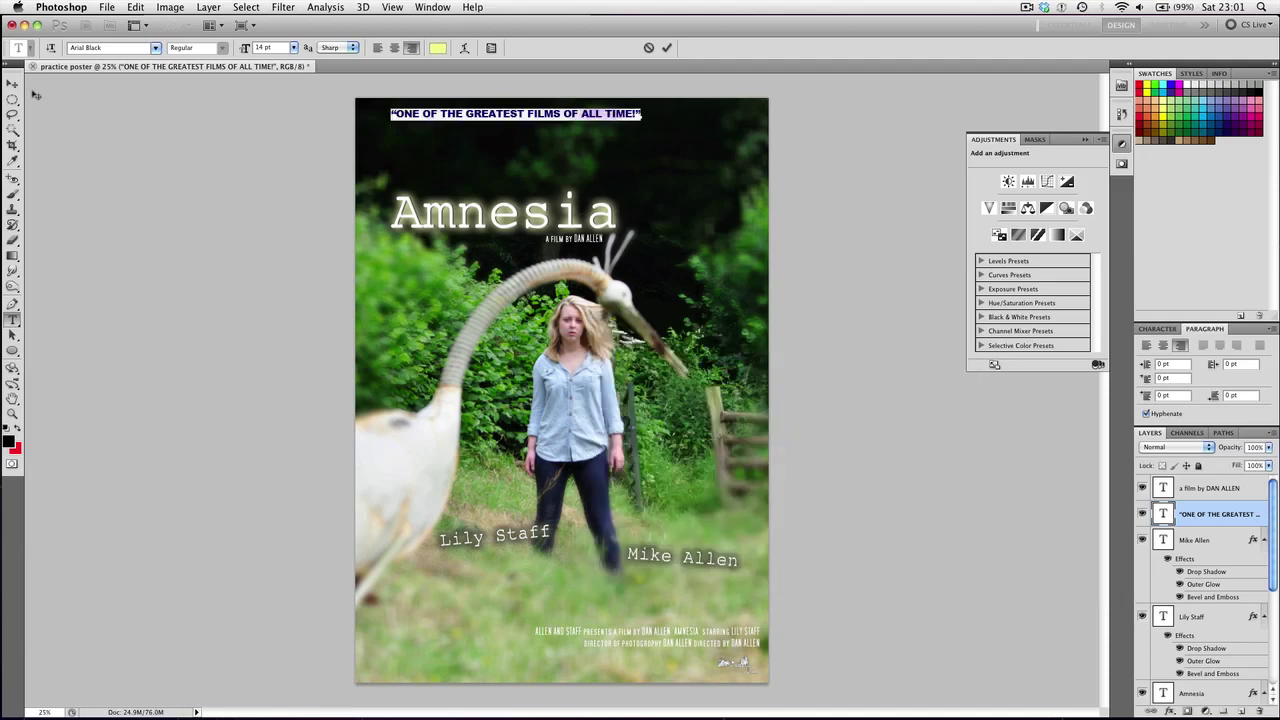
{"action": "left_click", "coordinate": [13, 84]}
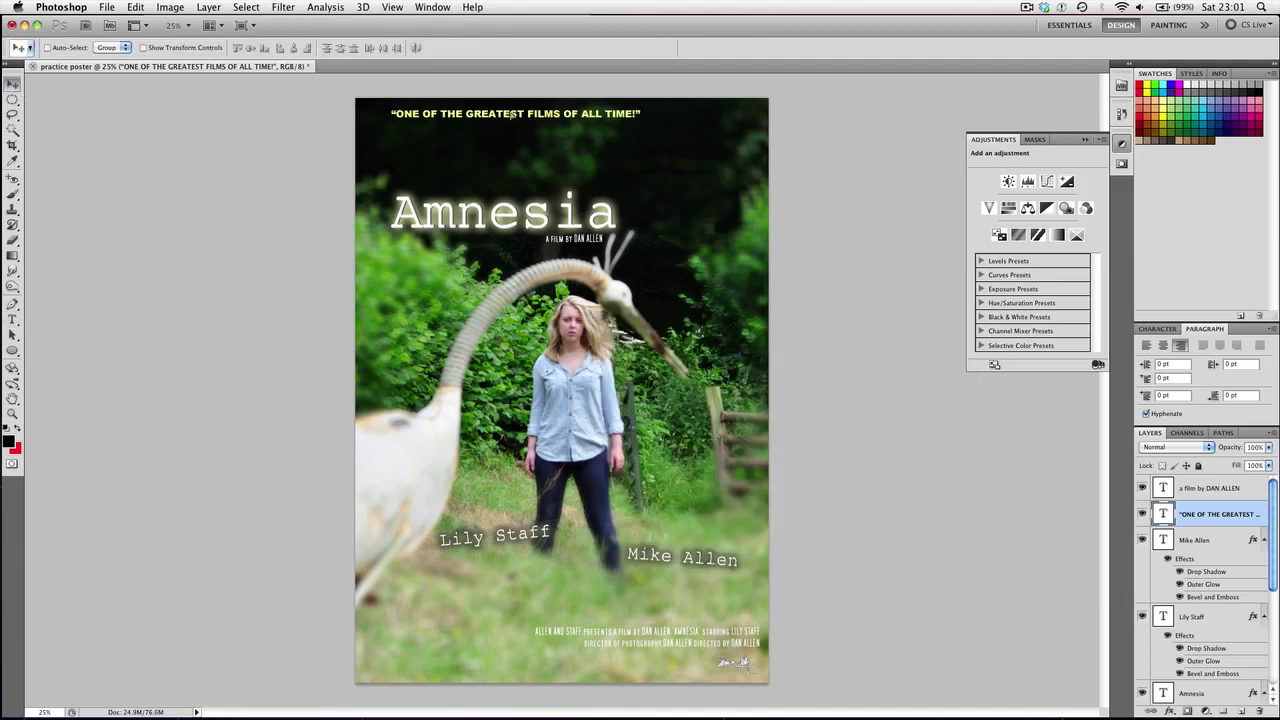
Centre the tagline at the top and add a Levels layer with black input 23
{"action": "left_click_drag", "start_coordinate": [512, 115], "coordinate": [631, 117]}
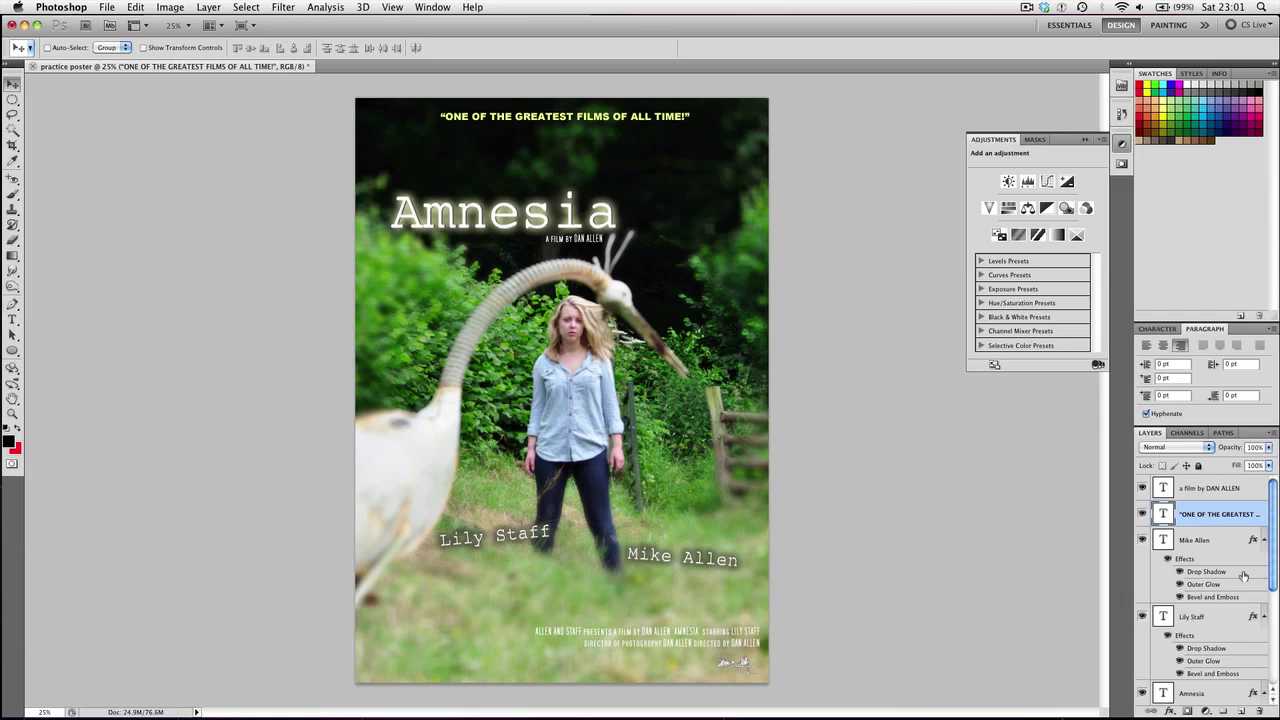
{"action": "scroll", "coordinate": [1170, 588], "scroll_direction": "down", "scroll_amount": 5}
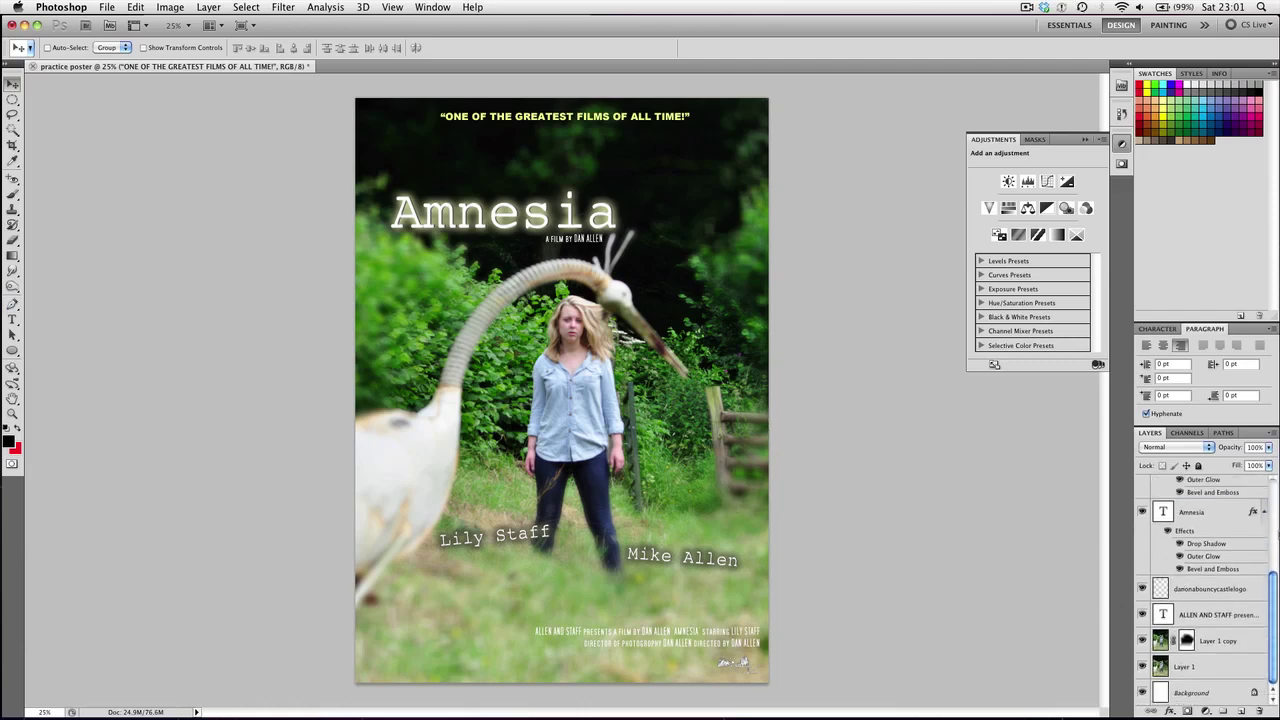
{"action": "left_click", "coordinate": [1250, 641]}
{"action": "left_click", "coordinate": [1234, 667]}
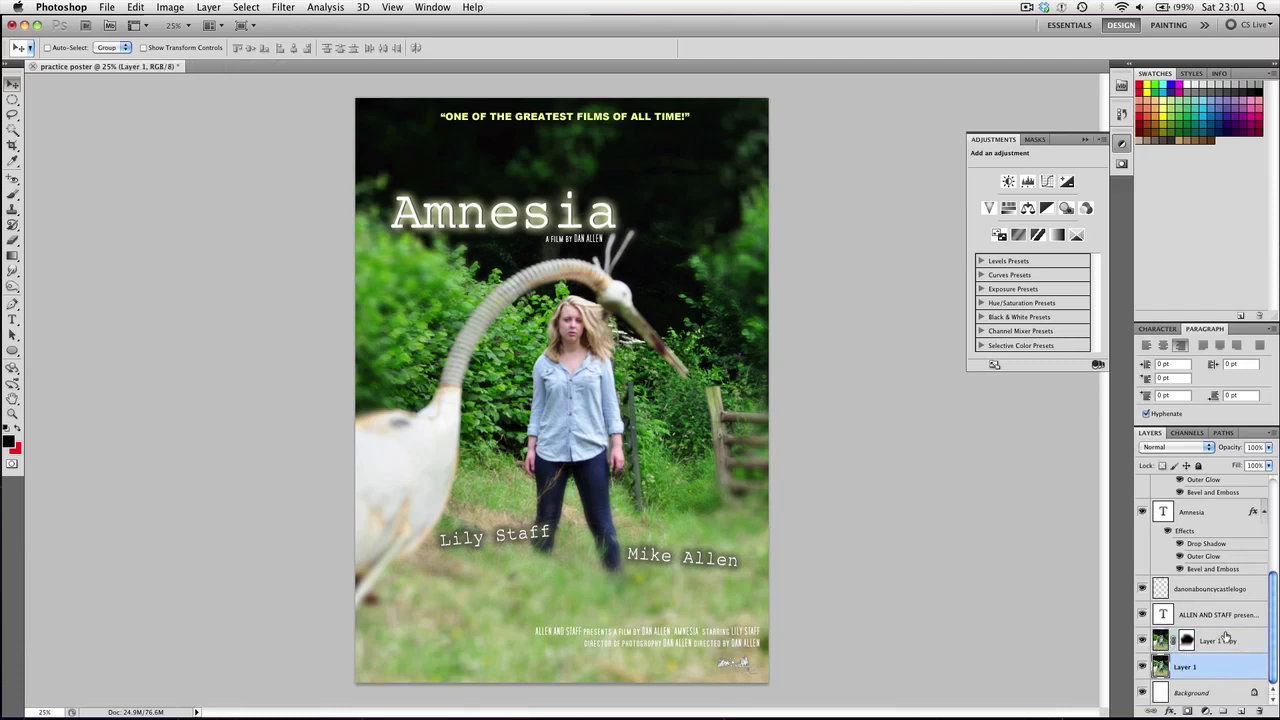
{"action": "left_click", "coordinate": [1222, 641]}
{"action": "left_click", "coordinate": [1208, 710]}
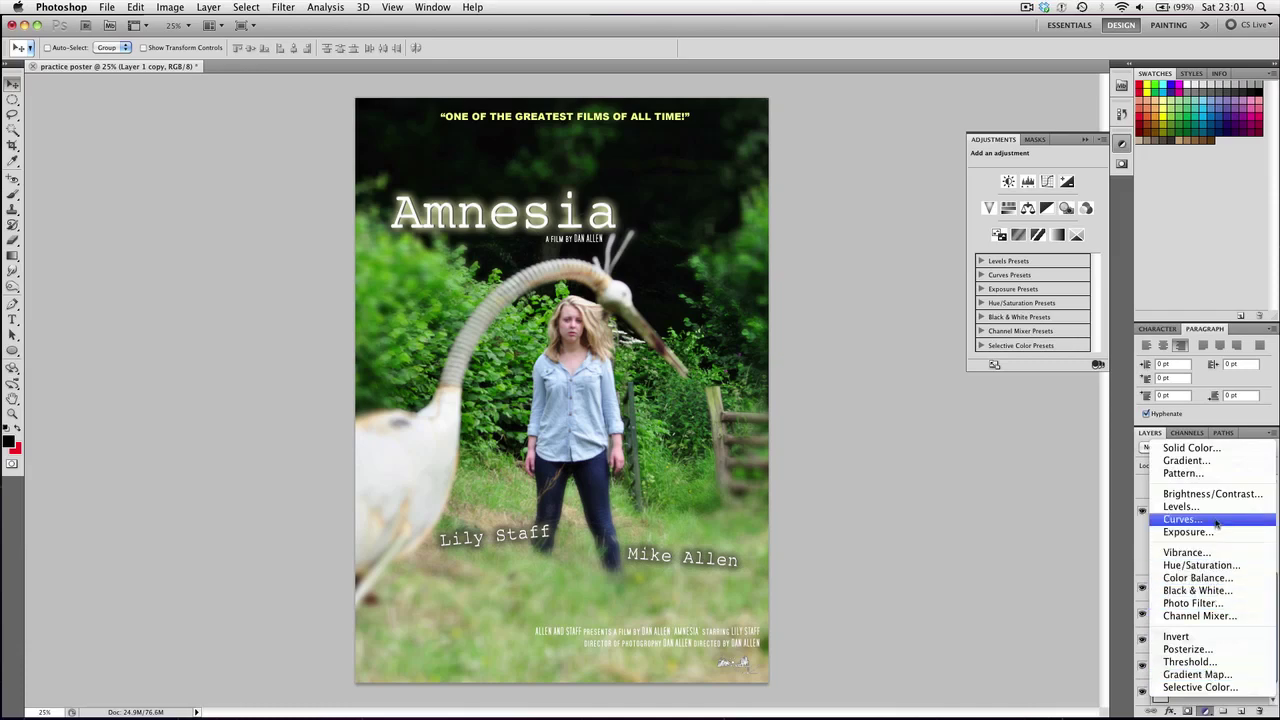
{"action": "key", "text": "Escape"}
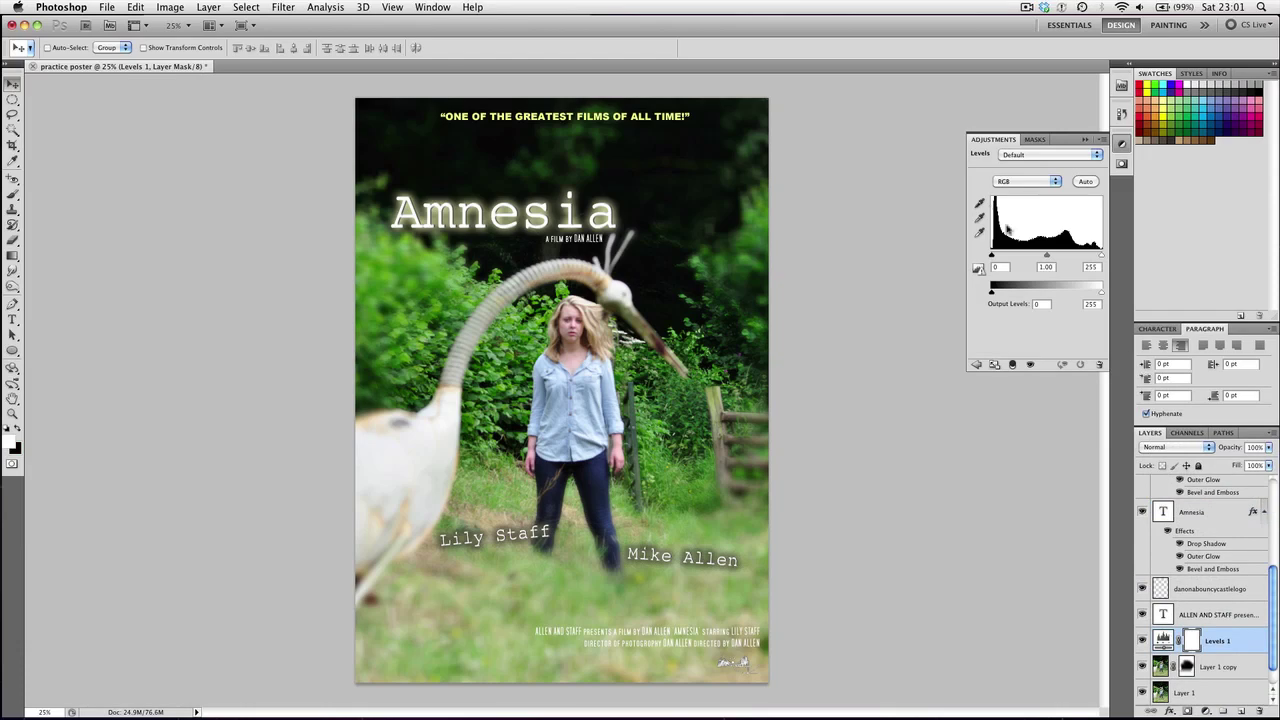
{"action": "left_click_drag", "start_coordinate": [991, 257], "coordinate": [1054, 258]}
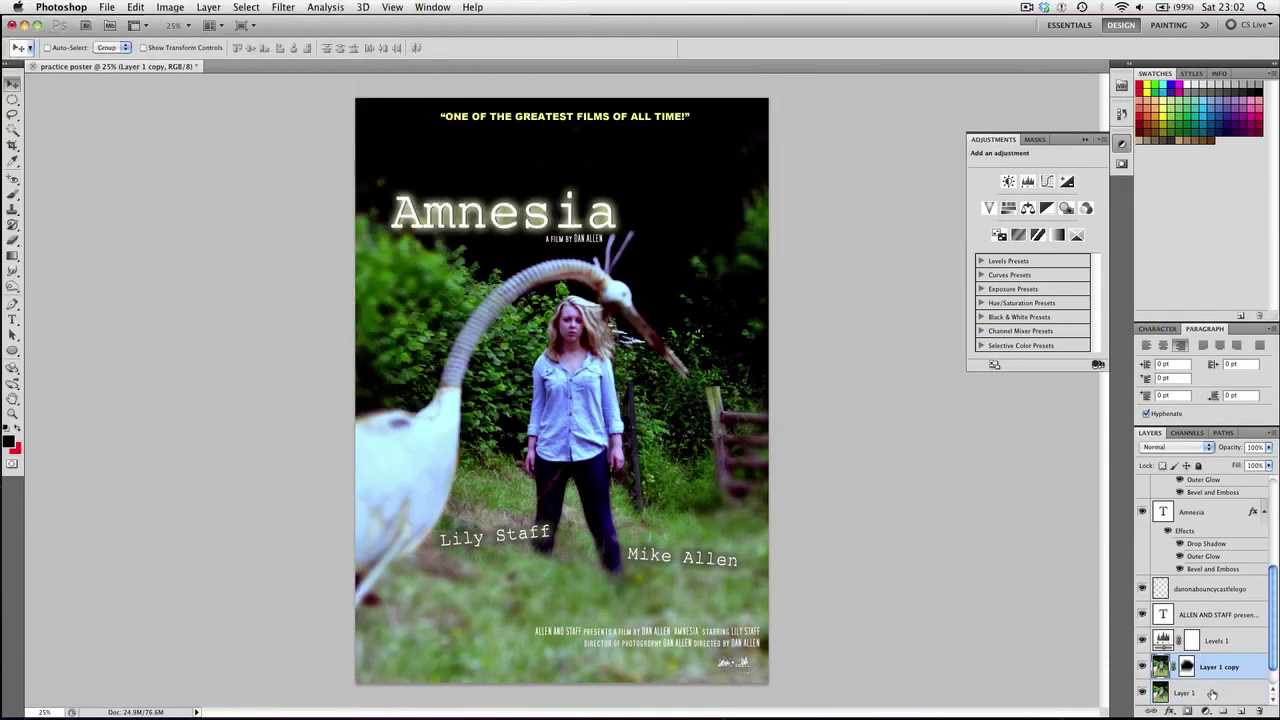
Merge Layer 1 into Layer 1 copy
{"action": "left_click", "coordinate": [1210, 690], "text": "shift"}
{"action": "right_click", "coordinate": [1210, 690]}
{"action": "left_click", "coordinate": [1168, 678]}
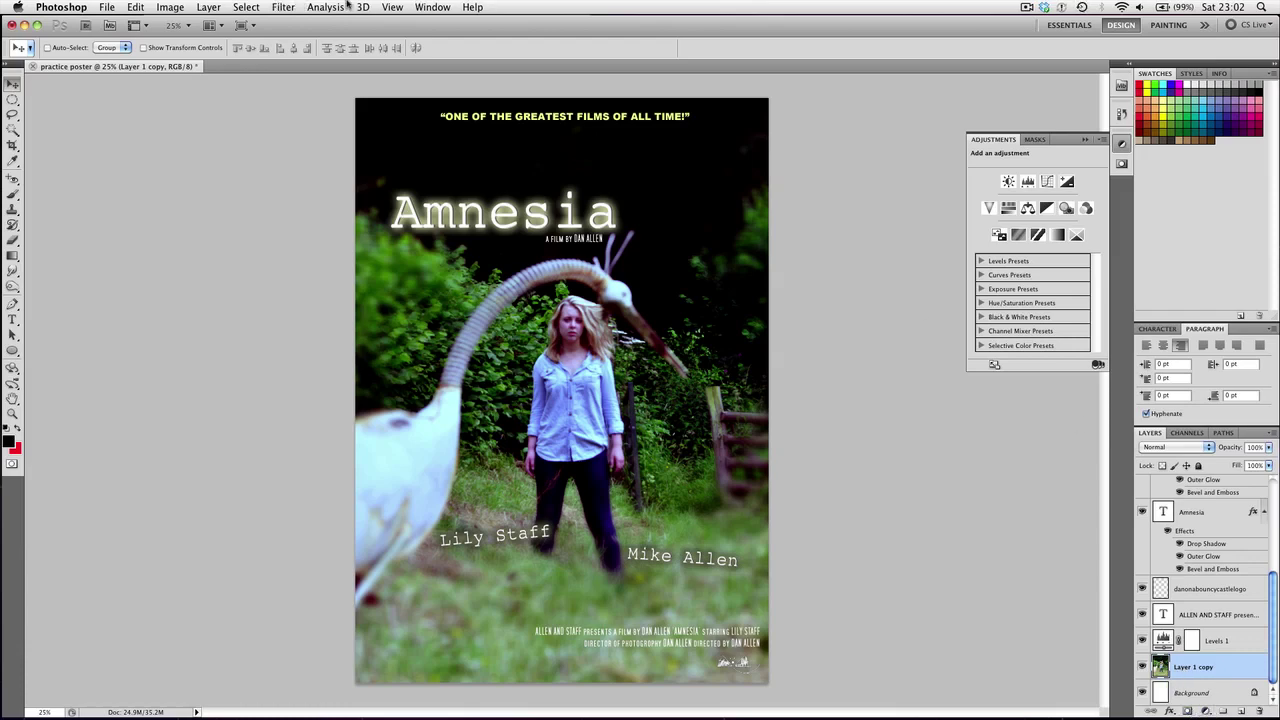
Add 7.16% uniform monochromatic noise to the photo layer
{"action": "left_click", "coordinate": [285, 7]}
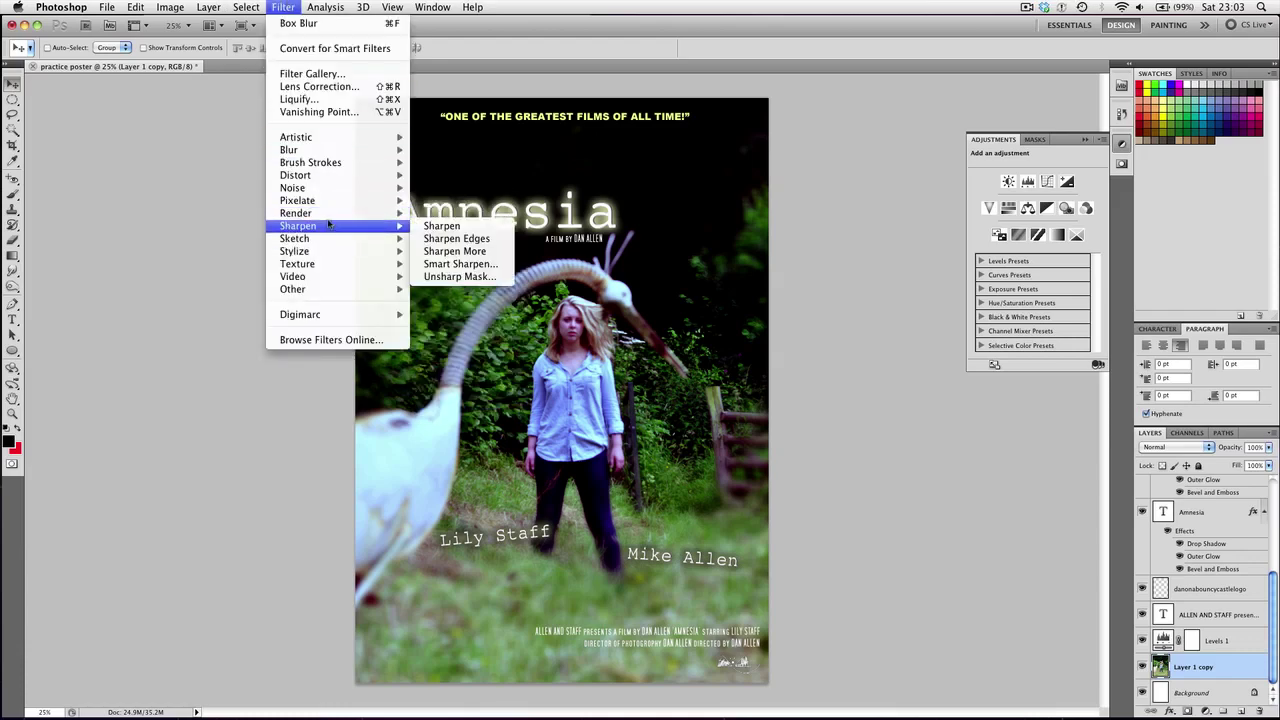
{"action": "mouse_move", "coordinate": [328, 217]}
{"action": "mouse_move", "coordinate": [320, 189]}
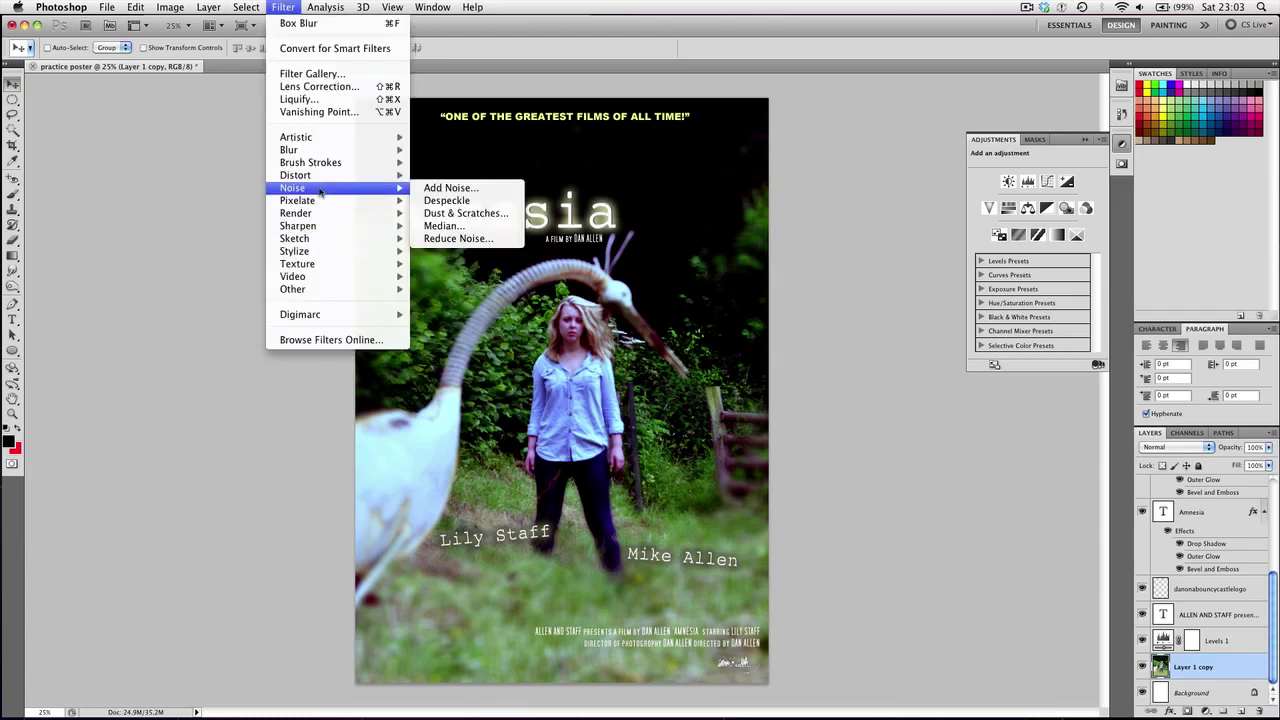
{"action": "left_click", "coordinate": [446, 188]}
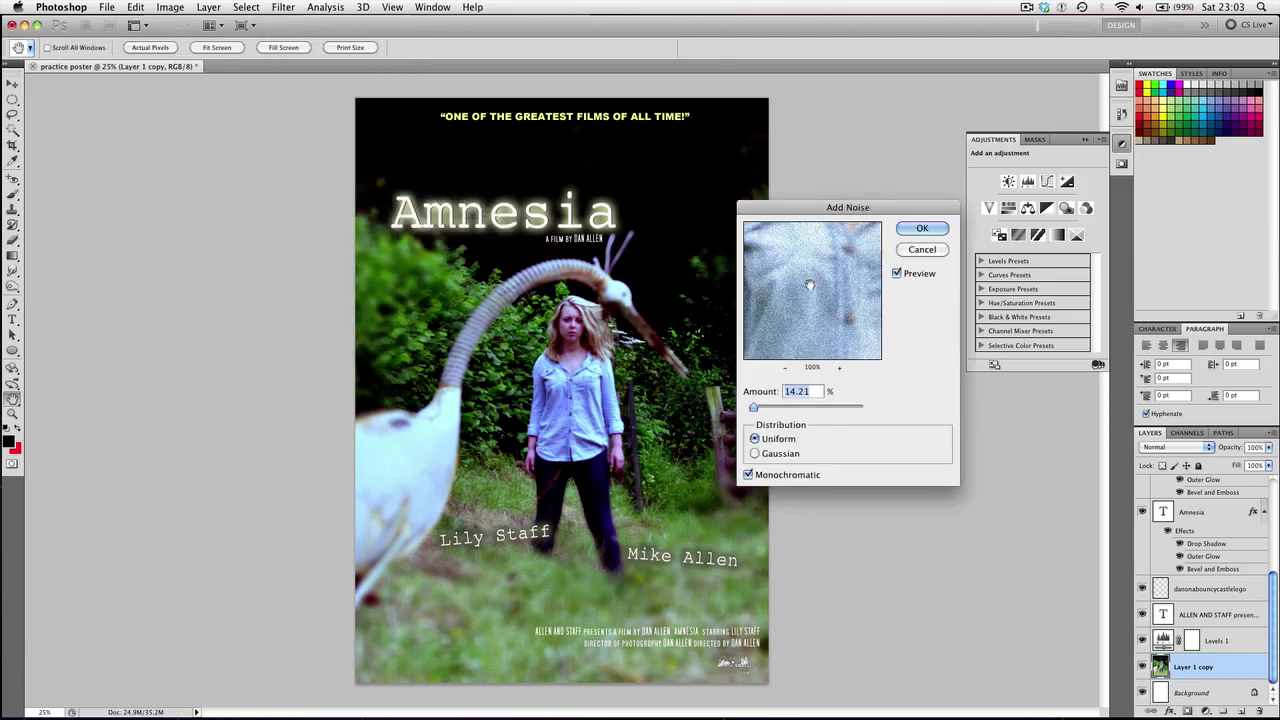
{"action": "left_click_drag", "start_coordinate": [752, 408], "coordinate": [751, 409]}
{"action": "left_click", "coordinate": [922, 228]}
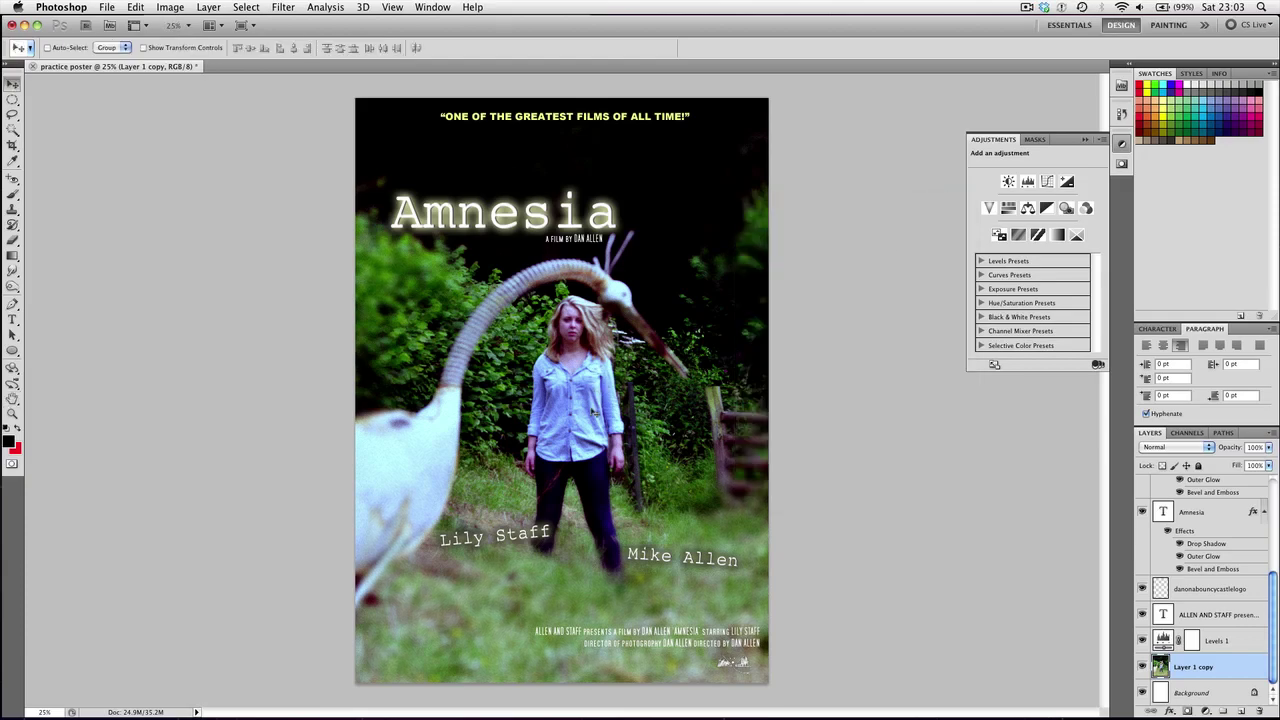
Zoom in to check the grain, then fit the whole poster back in view
{"action": "scroll", "coordinate": [593, 412], "scroll_direction": "up", "scroll_amount": 4}
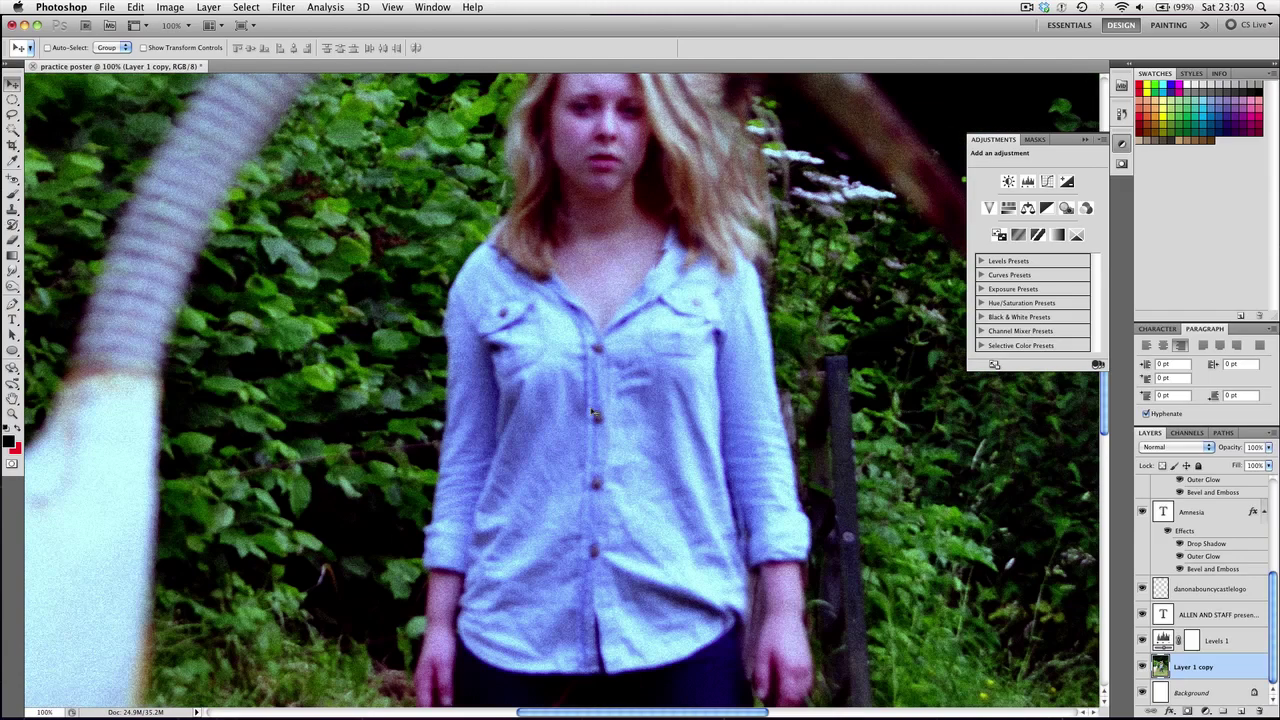
{"action": "scroll", "coordinate": [500, 480], "scroll_direction": "up", "scroll_amount": 5}
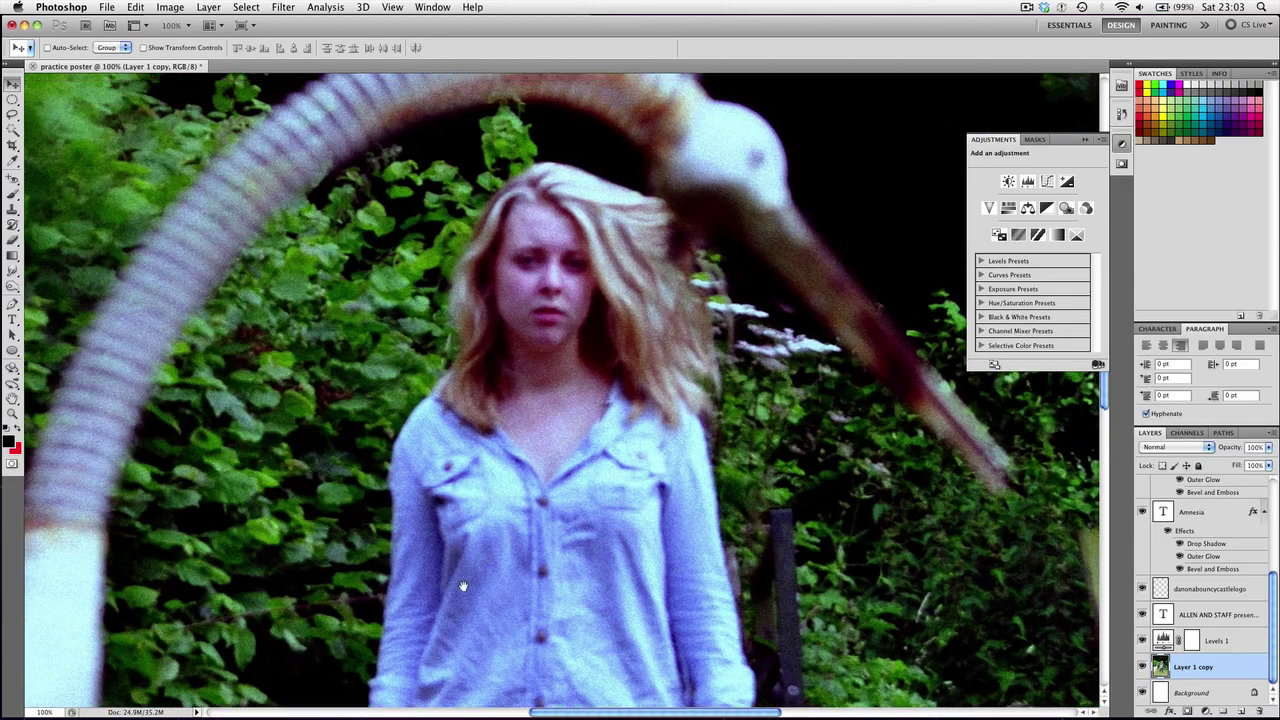
{"action": "scroll", "coordinate": [444, 441], "scroll_direction": "up", "scroll_amount": 3}
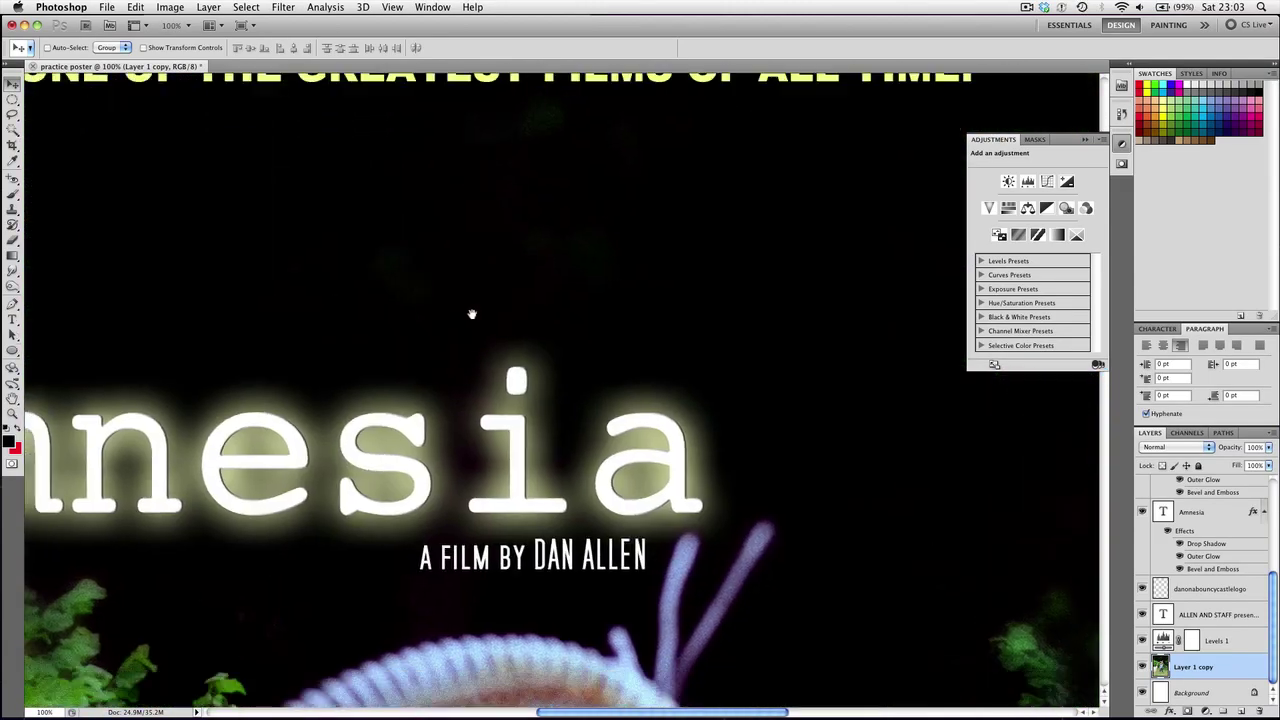
{"action": "scroll", "coordinate": [471, 314], "scroll_direction": "down", "scroll_amount": 5}
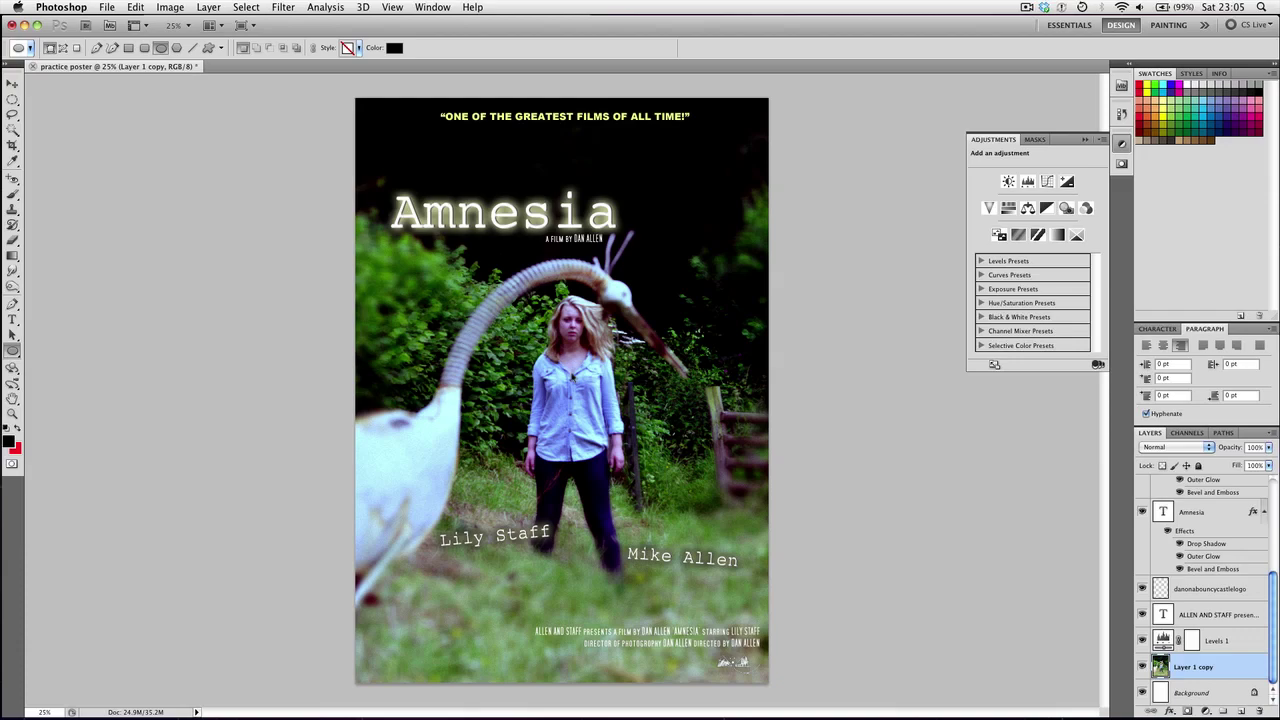
{"action": "key", "text": "super+plus"}
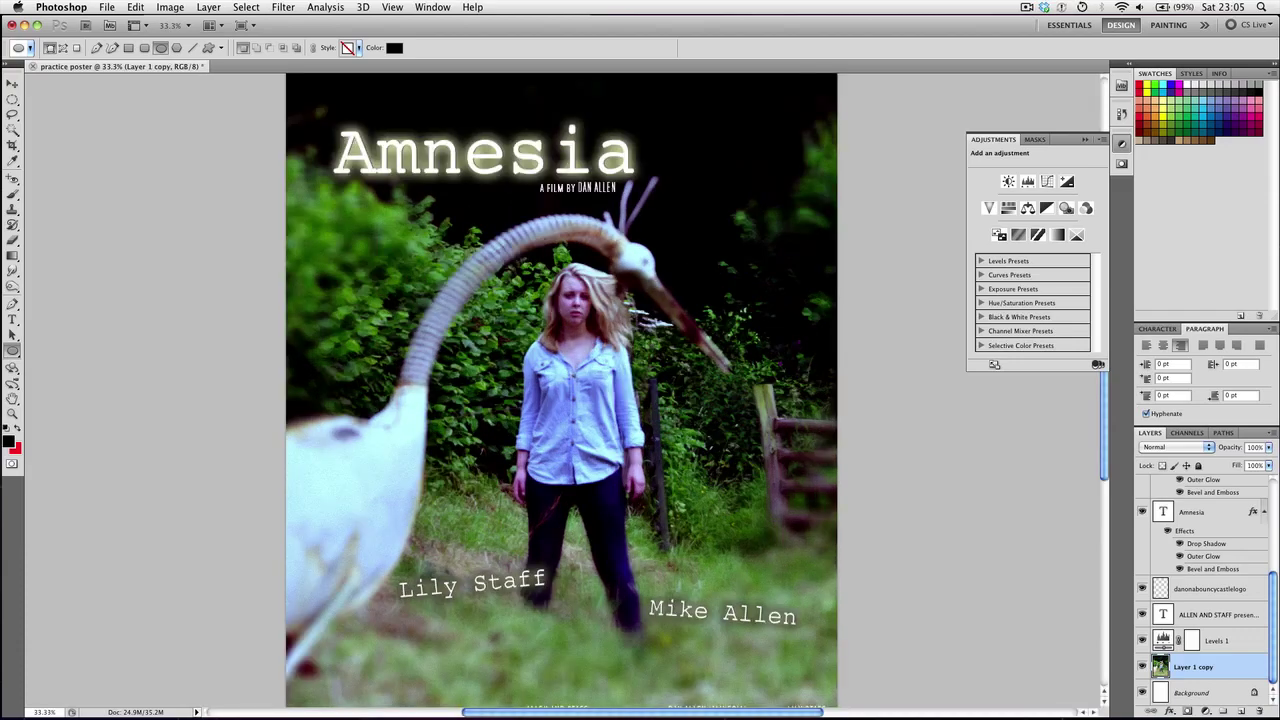
{"action": "scroll", "coordinate": [456, 388], "scroll_direction": "up", "scroll_amount": 3}
{"action": "scroll", "coordinate": [456, 388], "scroll_direction": "down", "scroll_amount": 10}
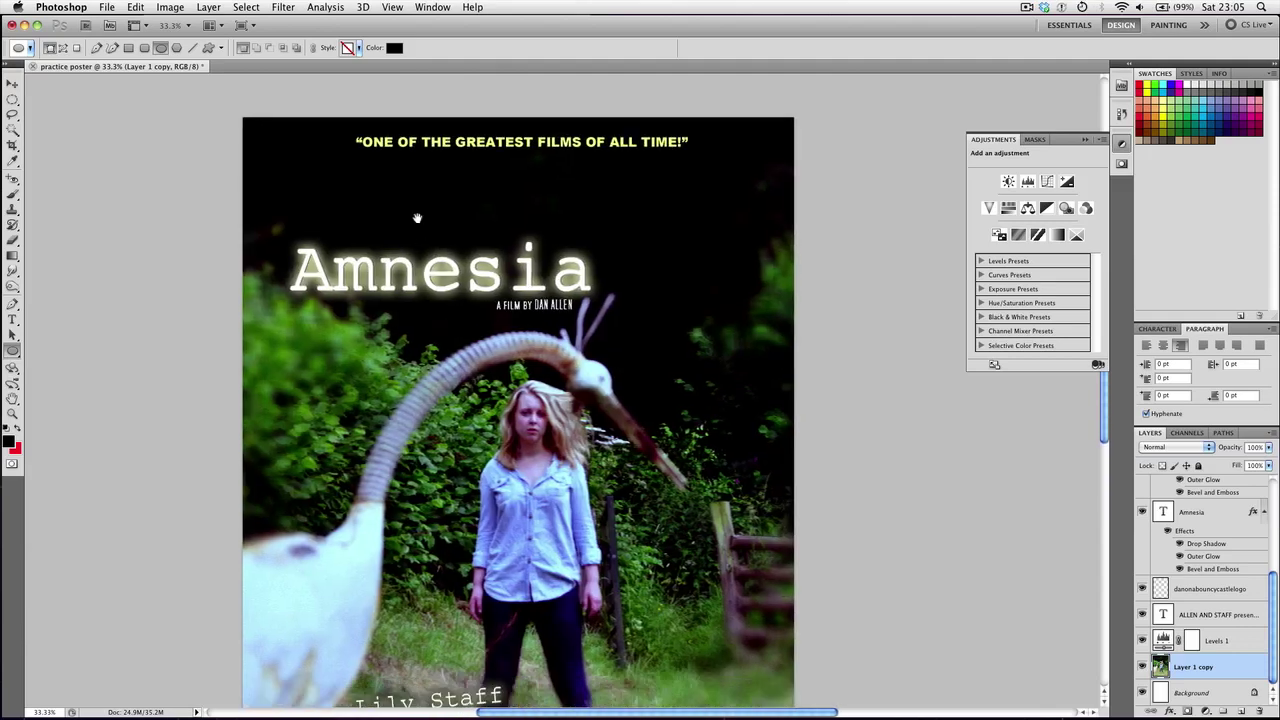
{"action": "key", "text": "super+minus"}
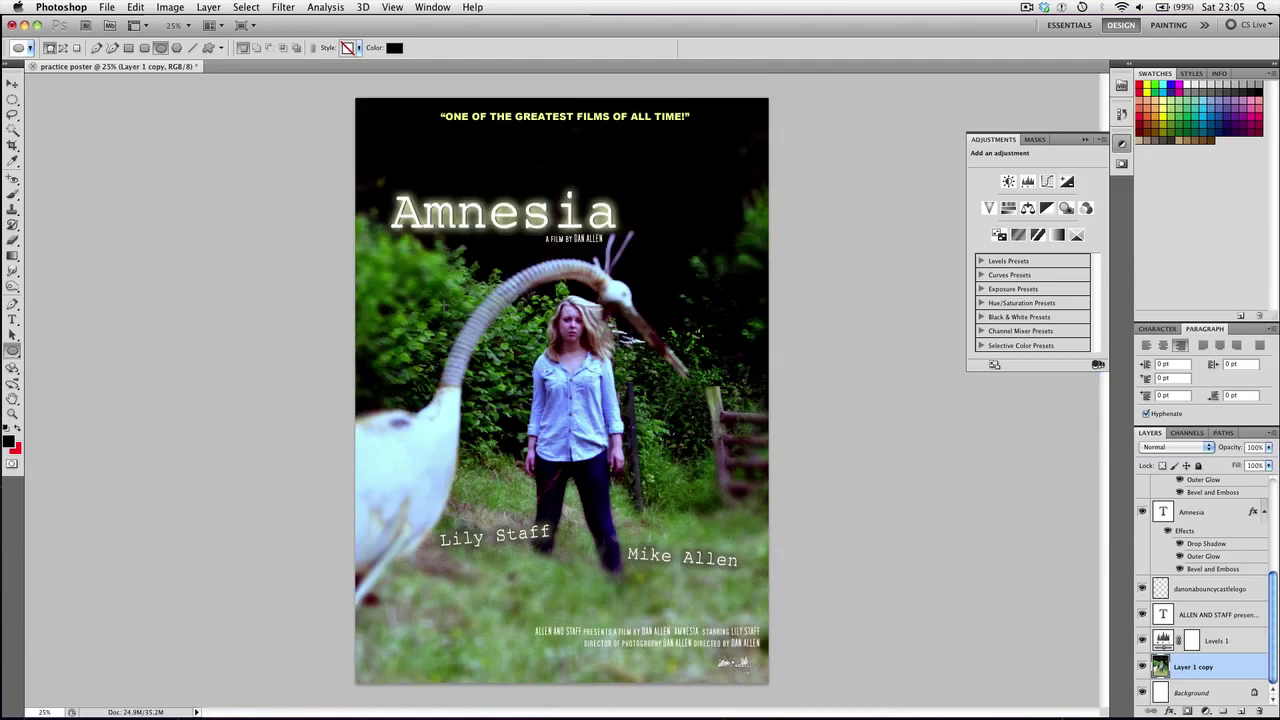